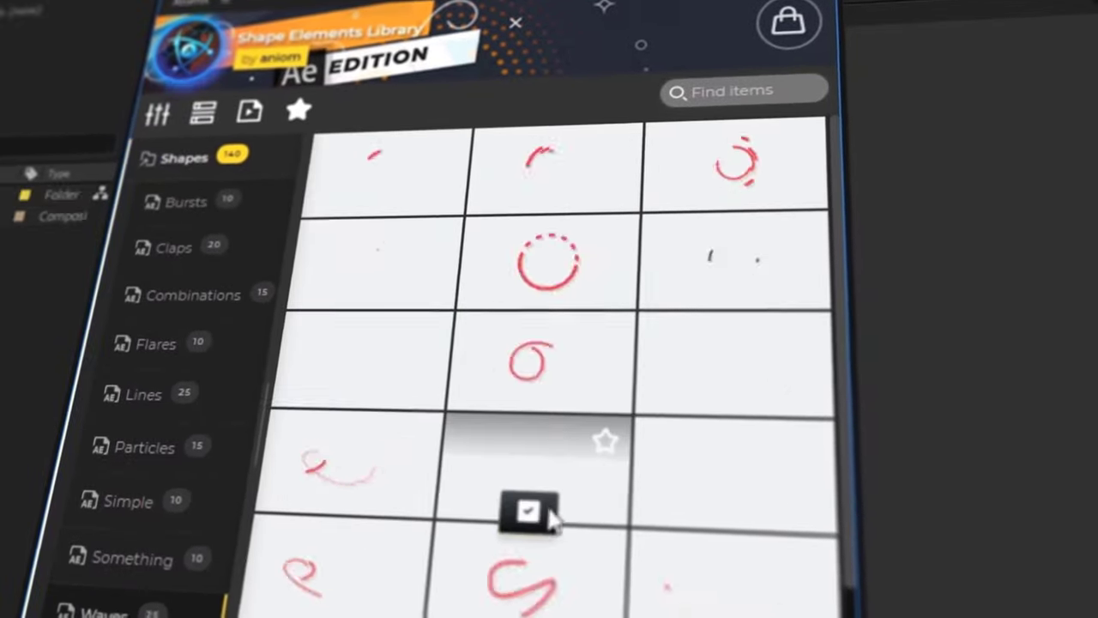
Apply a Waves shape and Combinations 6 from the Shape Elements Library, and place a library element on the sequence timeline
left_click(532, 511)
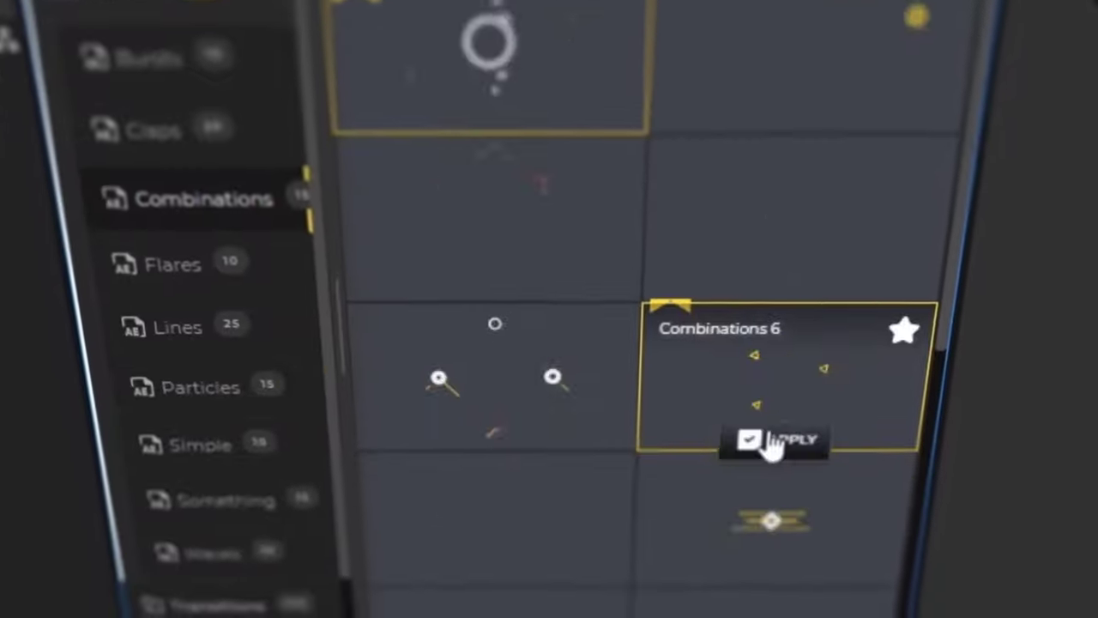
left_click(780, 526)
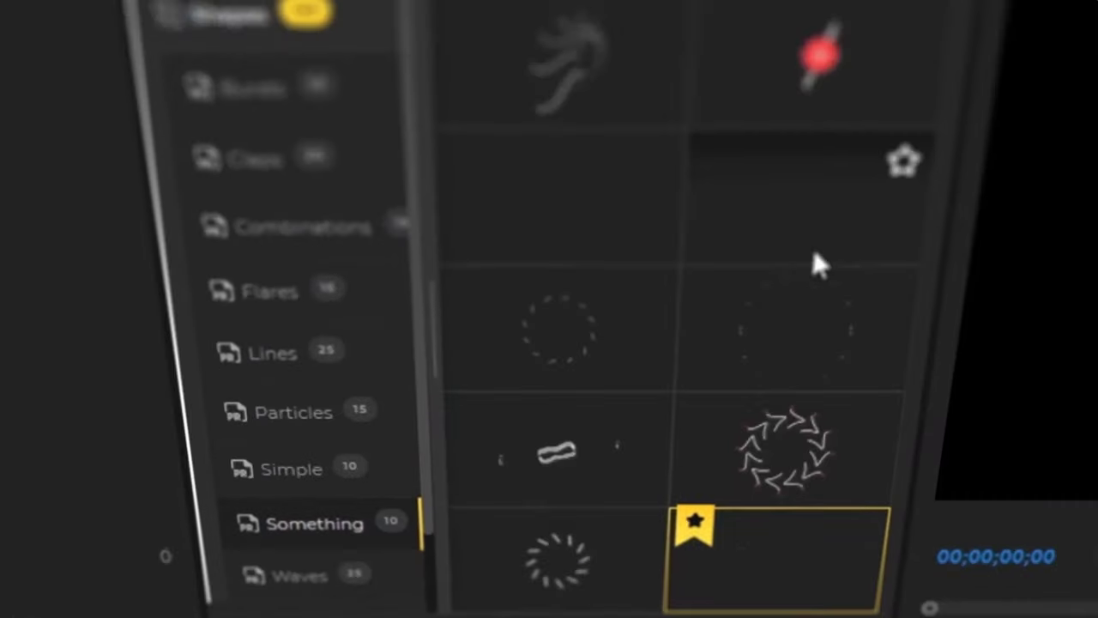
left_click_drag(623, 227, 559, 225)
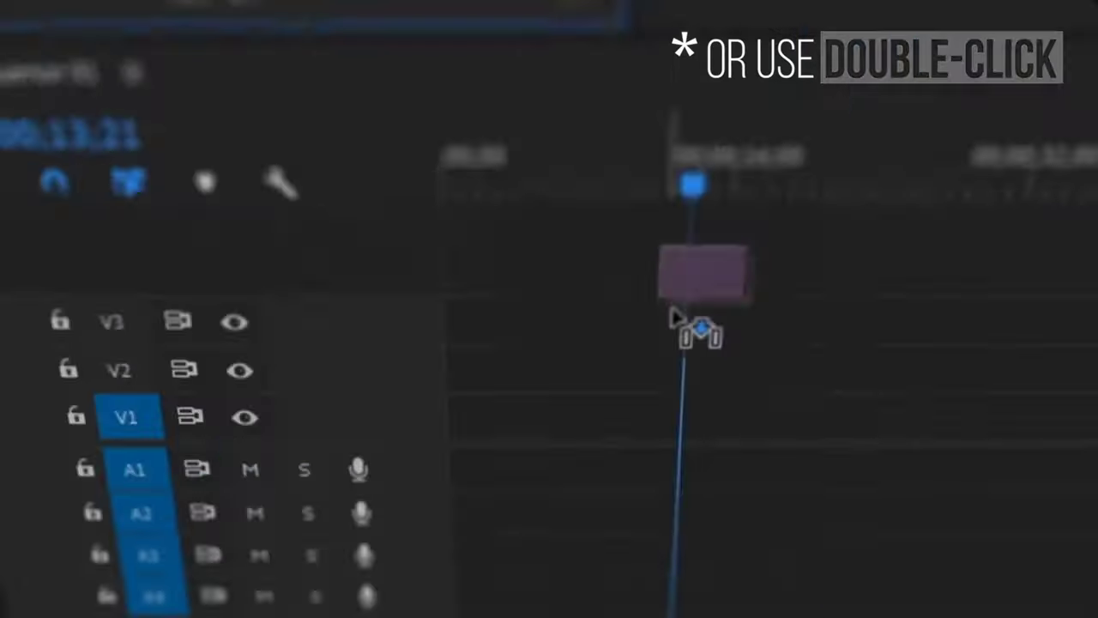
left_click_drag(679, 312, 455, 500)
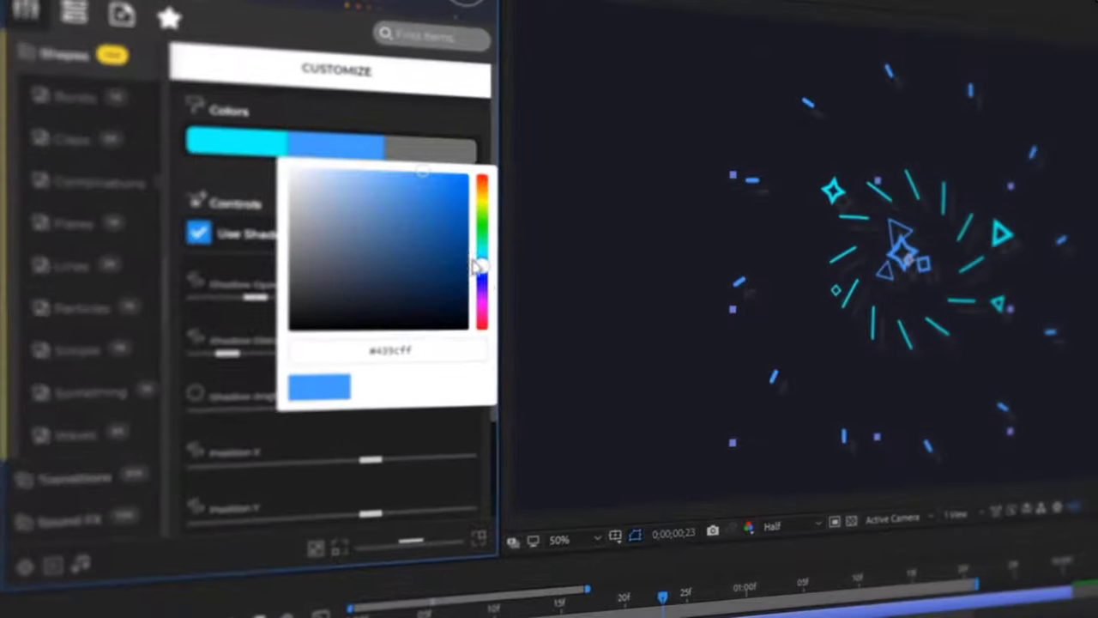
Change the hue of the shape element's second colour, open its third colour, and apply an element from the Waves category
left_click_drag(478, 258, 477, 329)
left_click(429, 129)
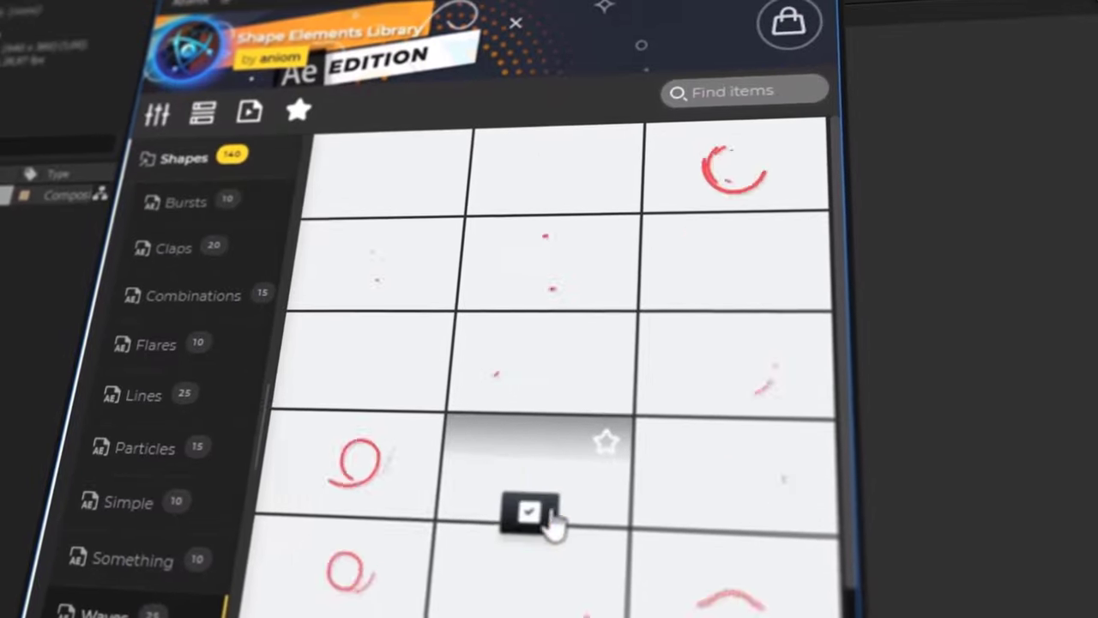
left_click(552, 515)
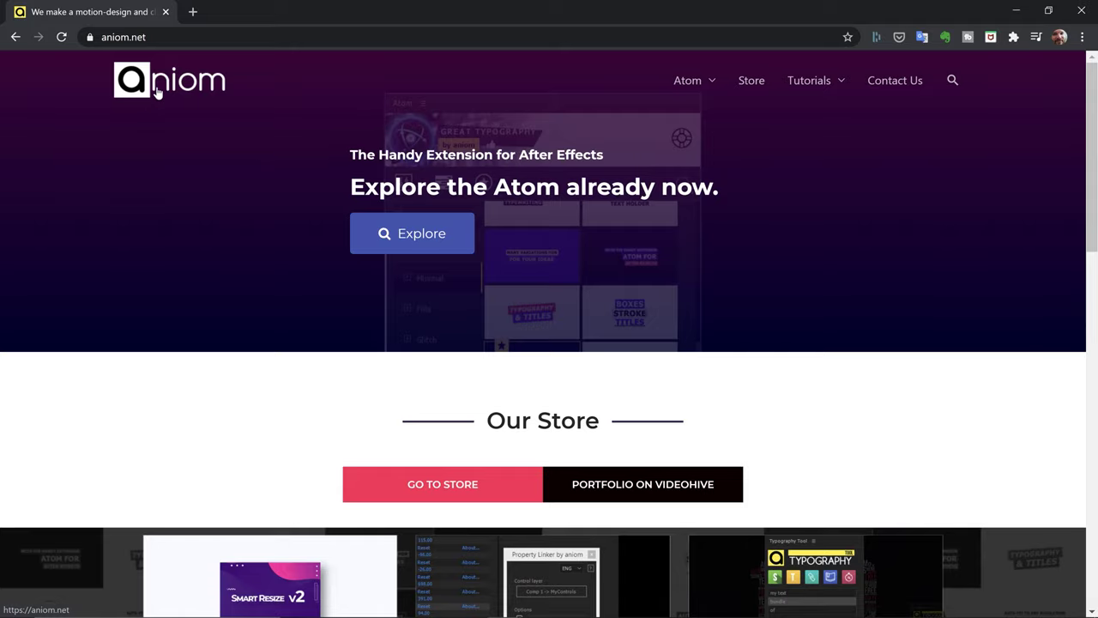
Download the AtomX 3.0.2 extension from the aniom.net Atom page and view the linked ZXP Installer page
mouse_move(695, 90)
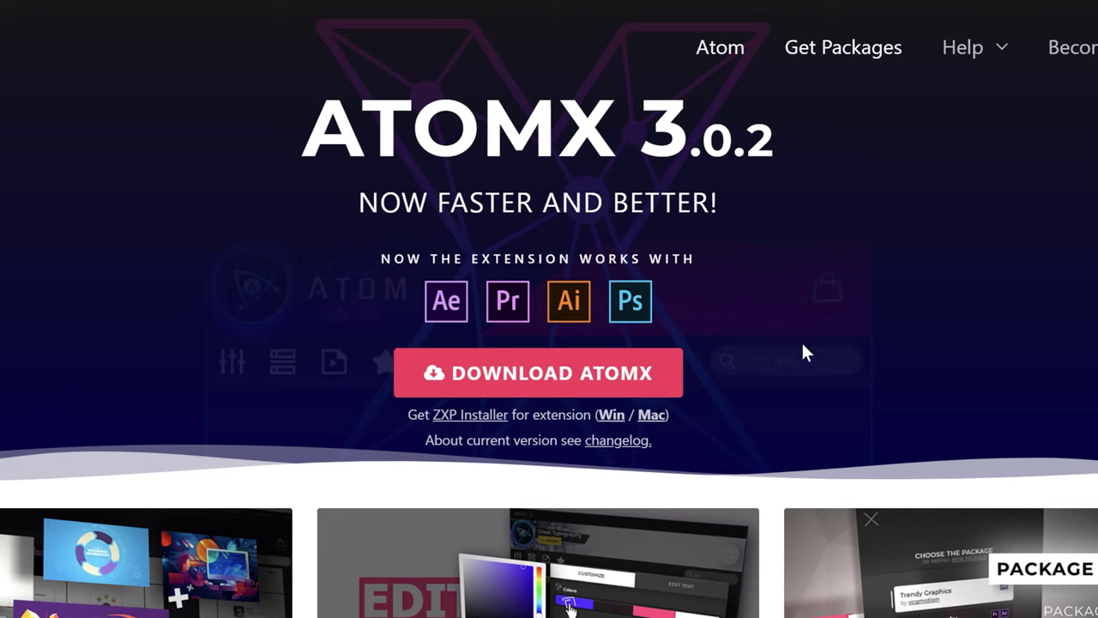
left_click(554, 368)
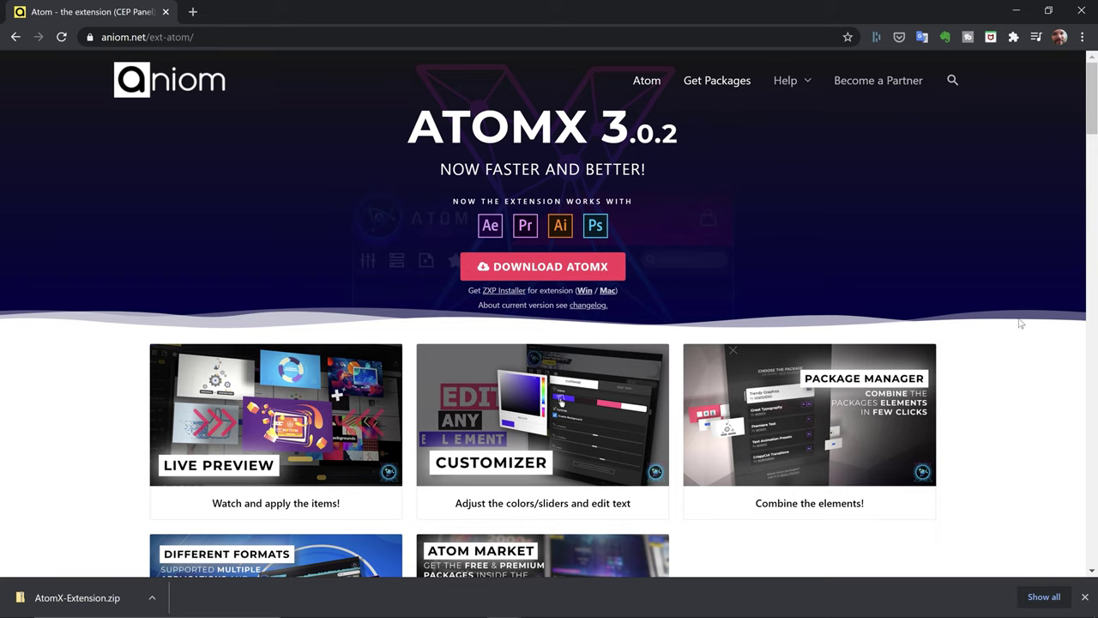
left_click(496, 291)
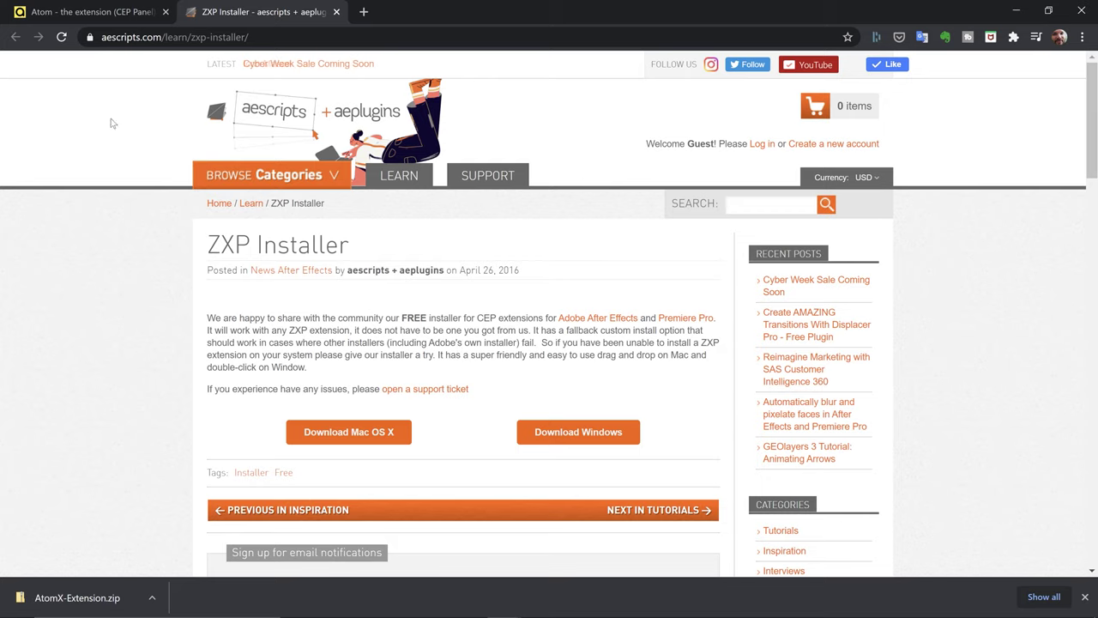
left_click(89, 12)
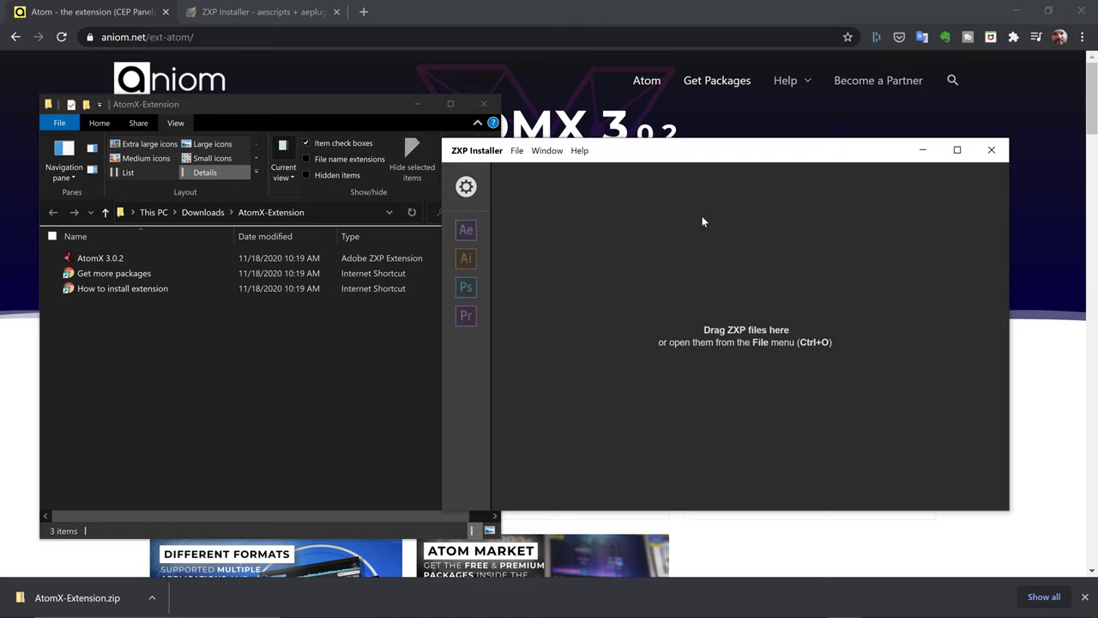
Install the AtomX 3.0.2 extension file from the AtomX-Extension folder with ZXP Installer
left_click(153, 390)
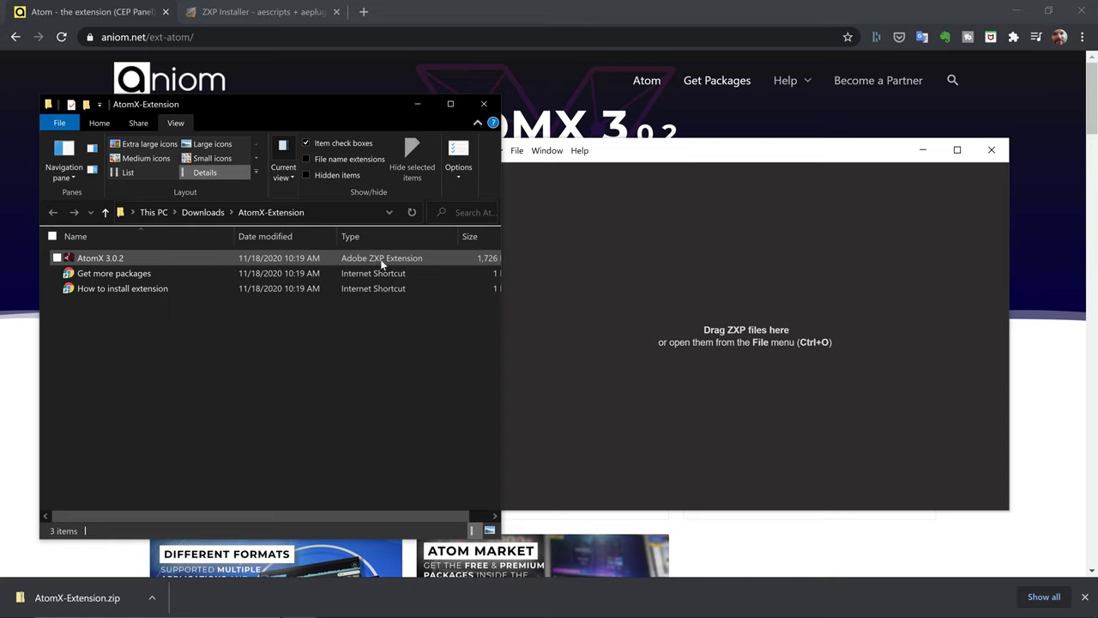
left_click_drag(116, 264, 775, 301)
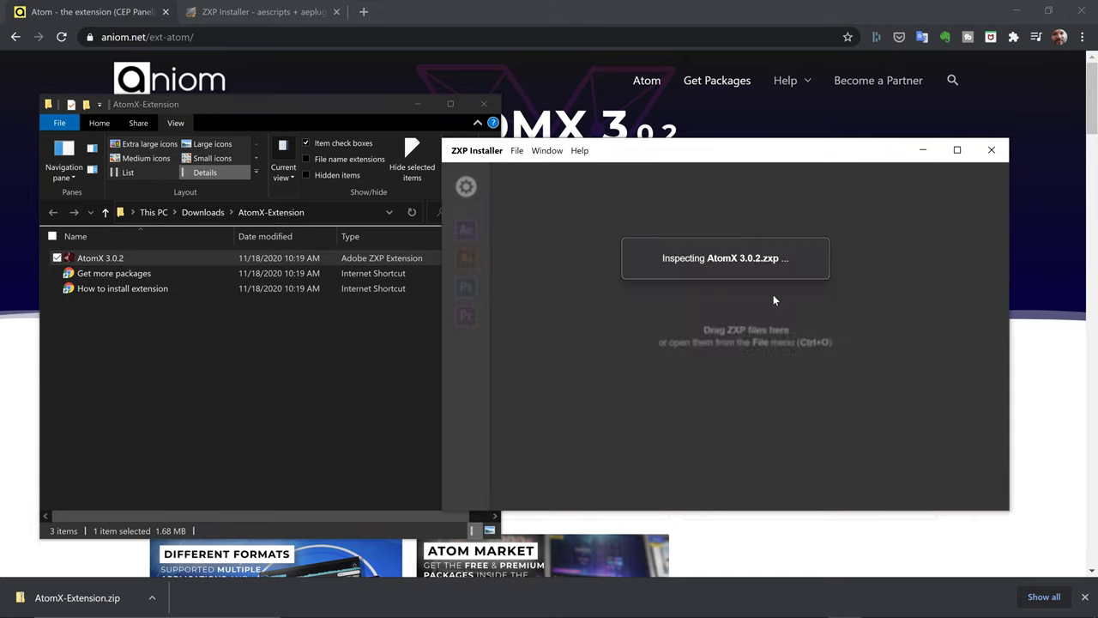
left_click(786, 323)
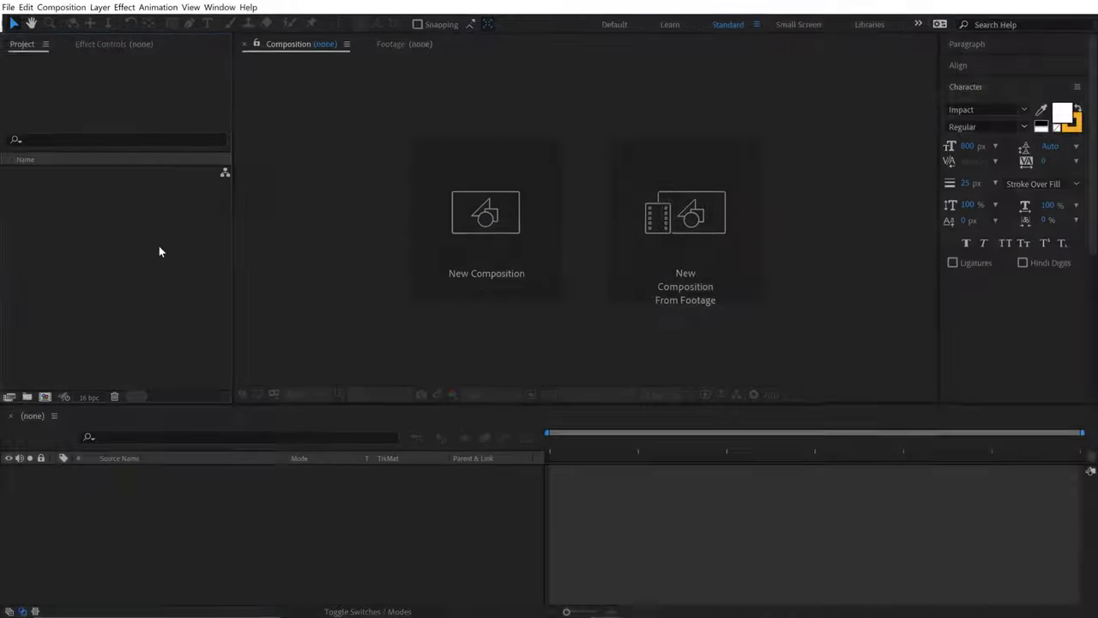
Open the AtomX extension panel in After Effects
left_click(138, 12)
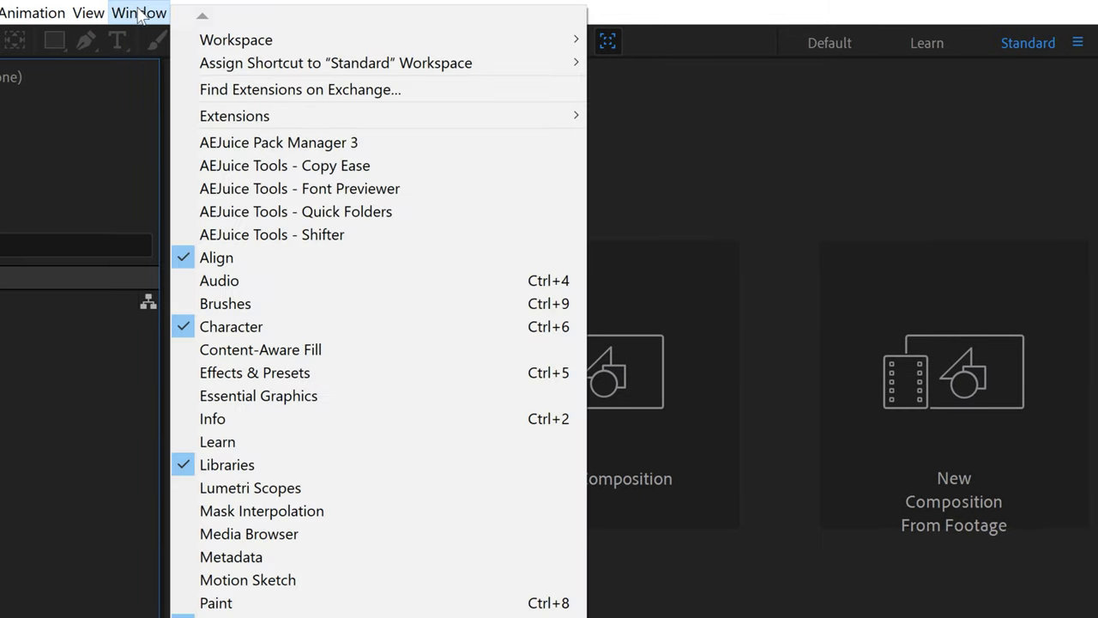
mouse_move(228, 114)
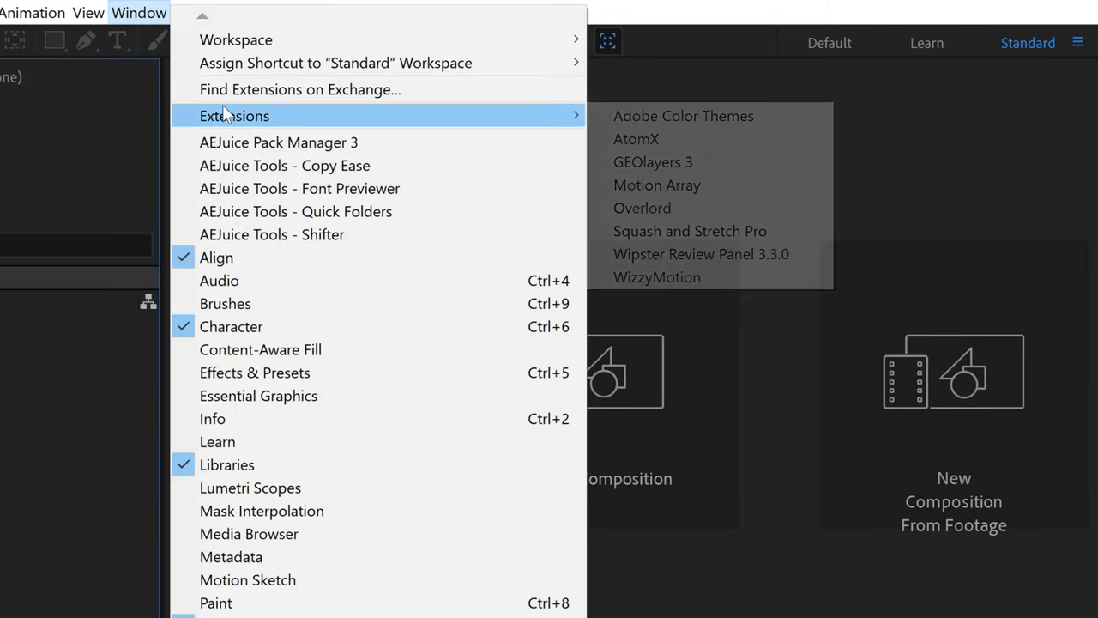
left_click(673, 141)
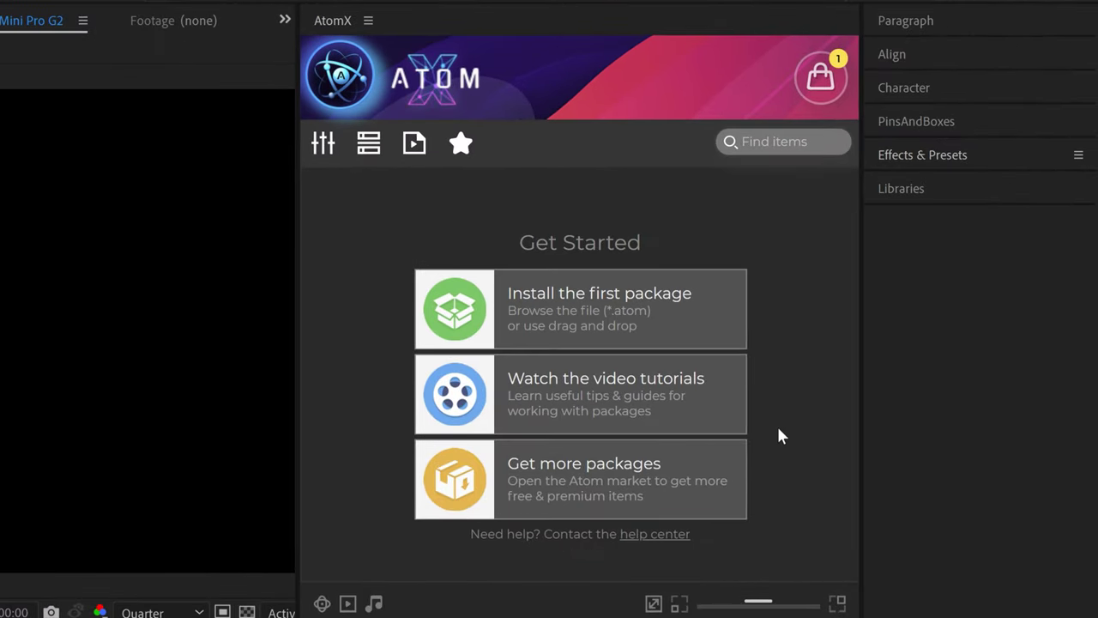
Install Shape Elements Library AE.atom from the Shape Elements Lib After Effects folder as the first package, using the Copy files method
left_click(706, 497)
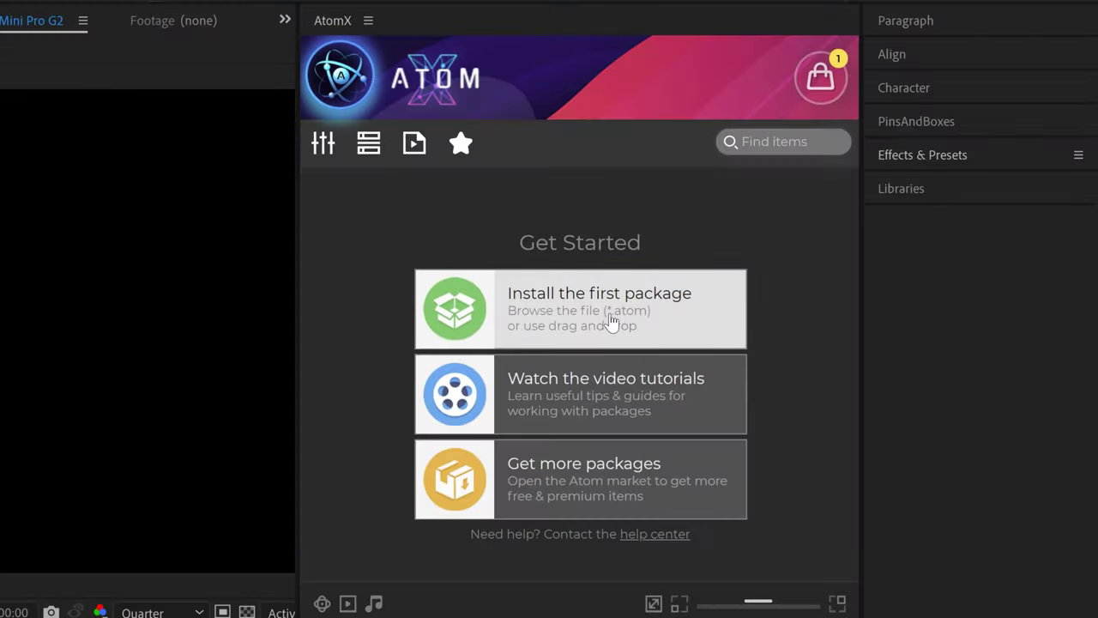
left_click(611, 321)
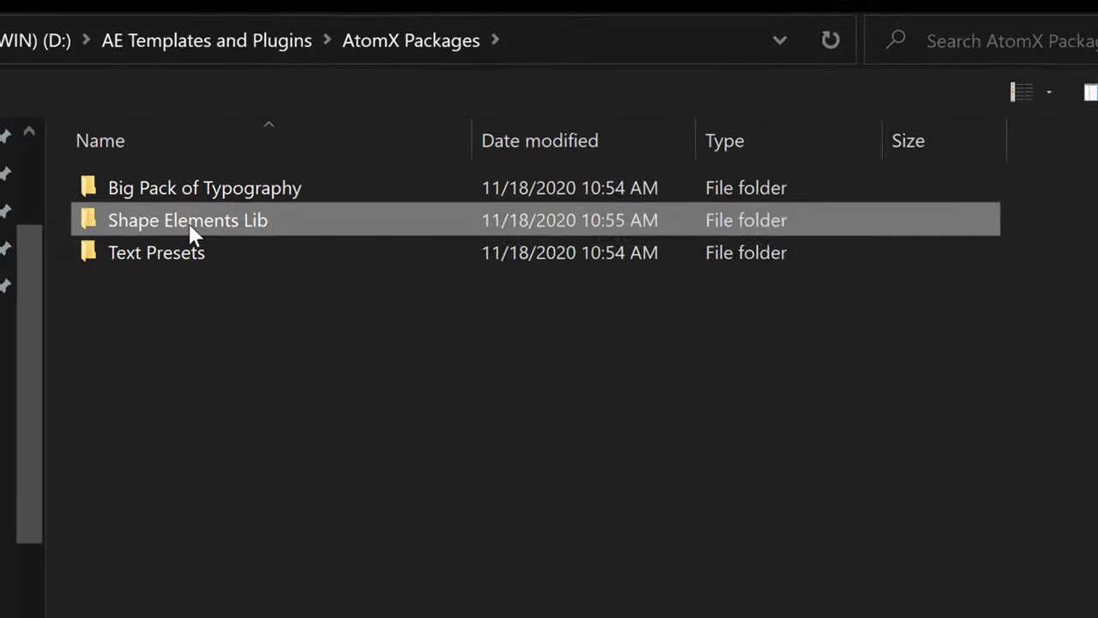
double_click(130, 285)
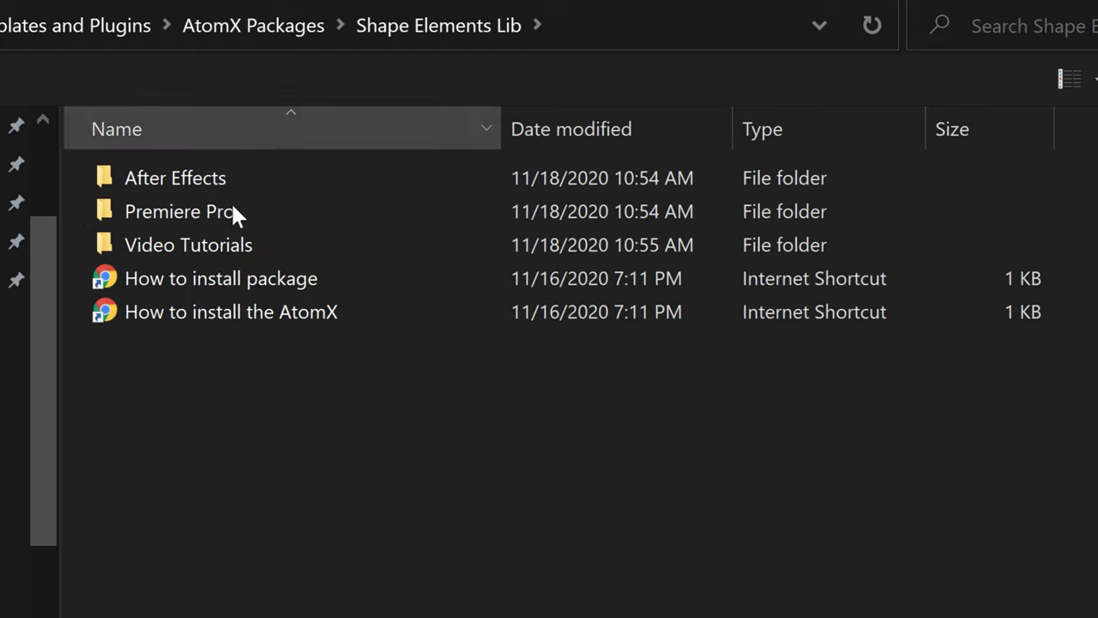
left_click(164, 175)
double_click(168, 187)
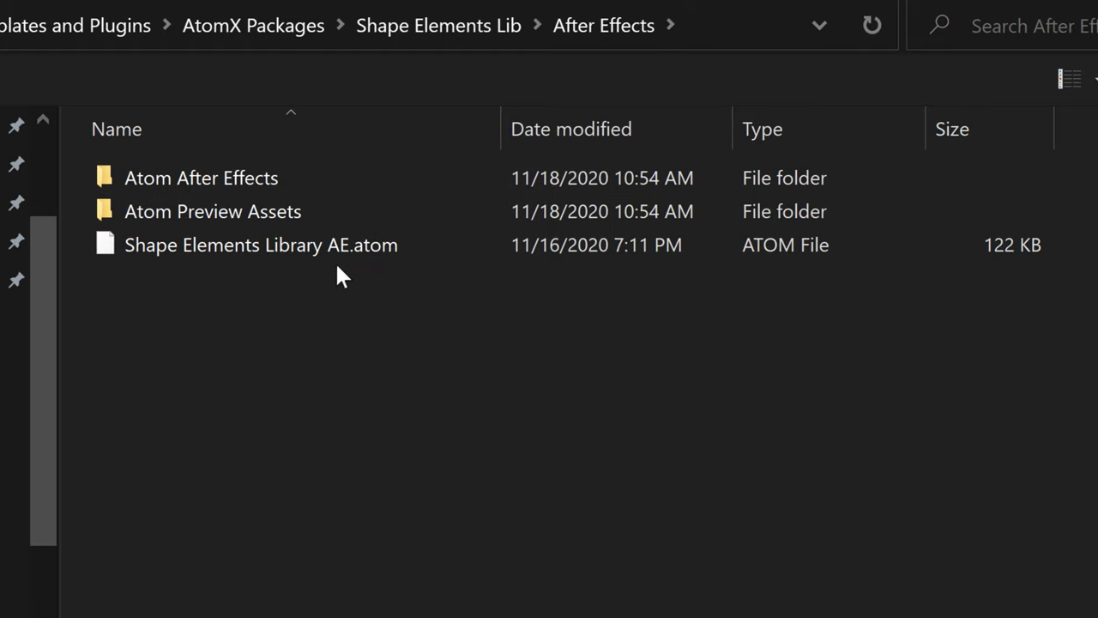
left_click(219, 243)
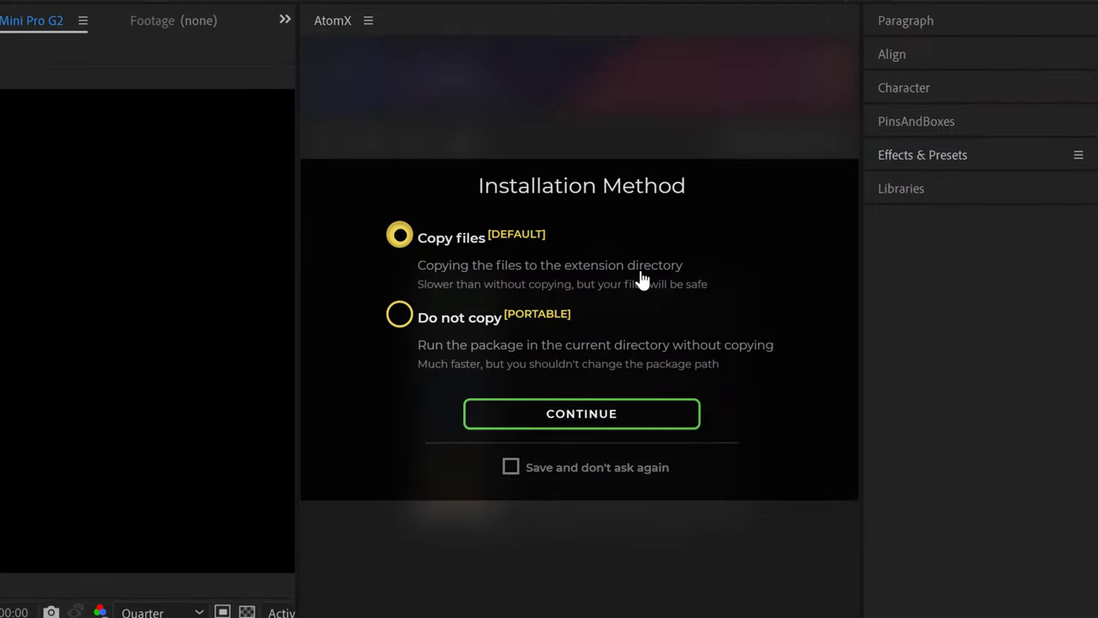
left_click(630, 419)
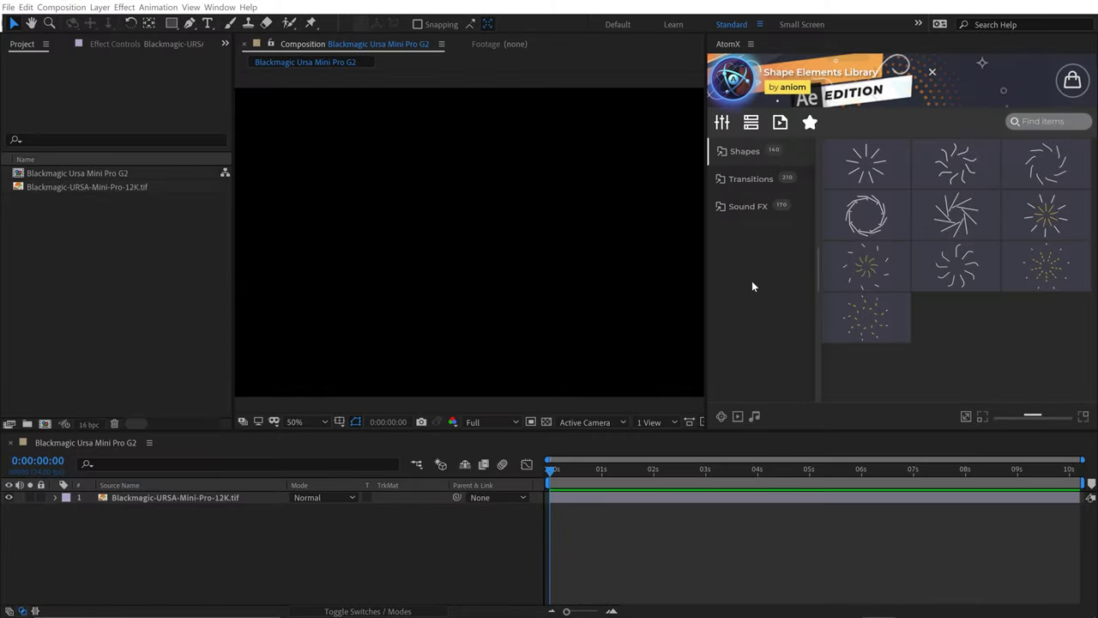
Maximize the AtomX panel and browse the Shapes group through to the Combinations category
key("grave")
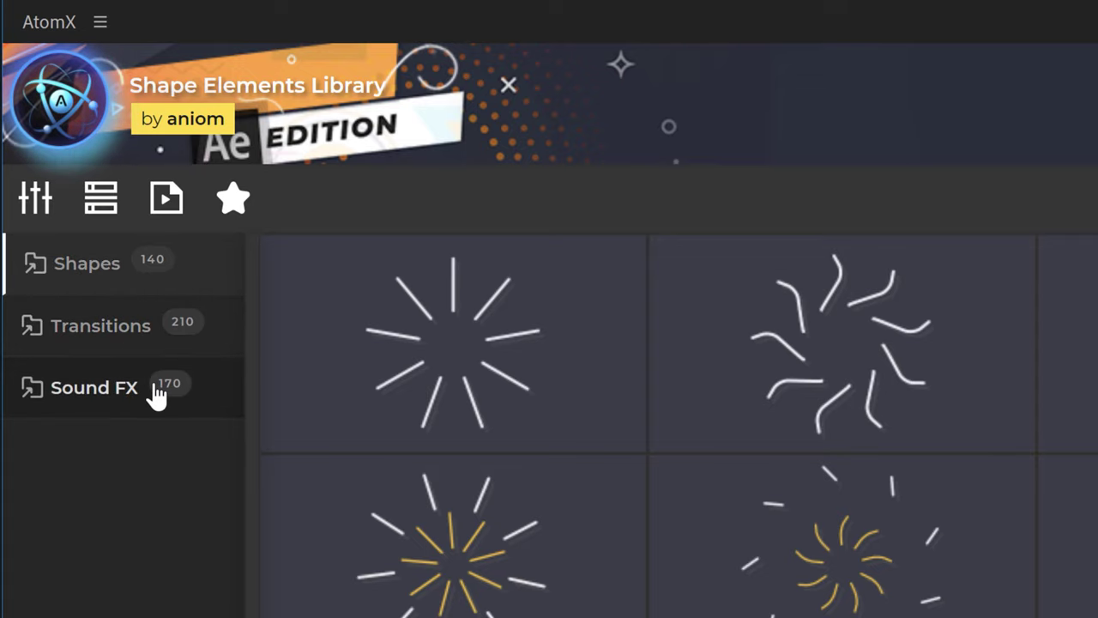
left_click(90, 268)
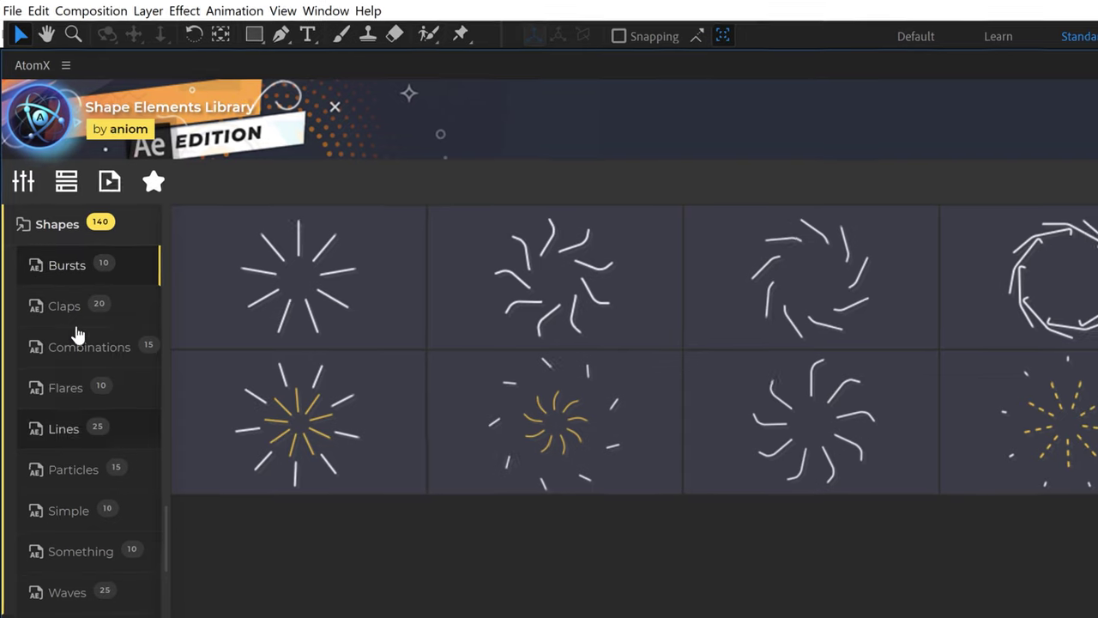
left_click(65, 309)
left_click(81, 351)
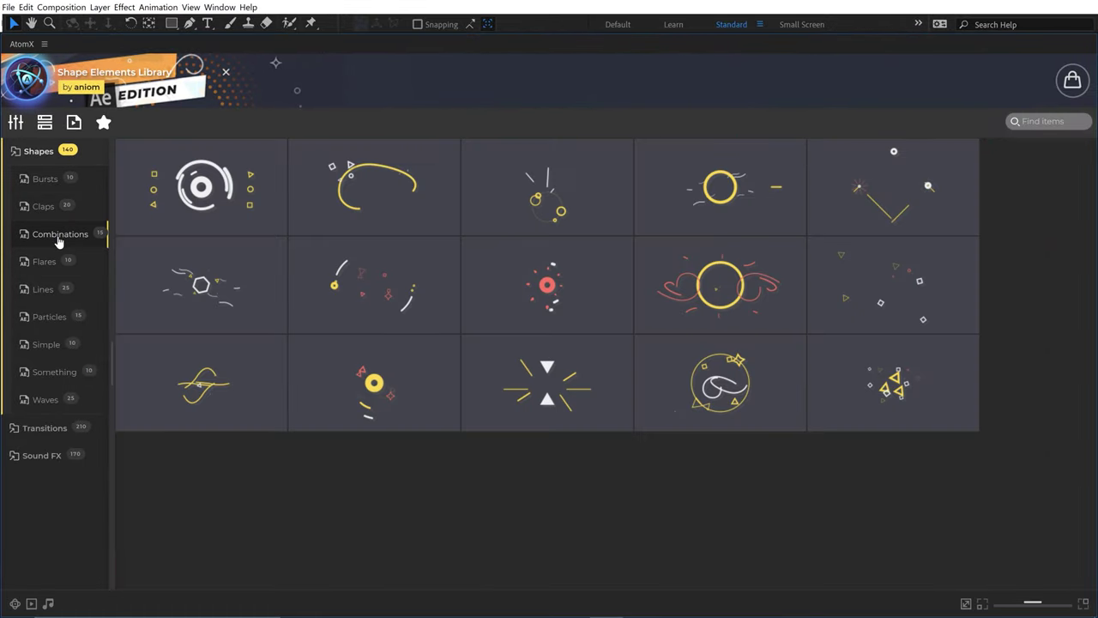
Preview individual Combinations items, including Combinations 11, and turn on automatic preview playback for all items
mouse_move(221, 412)
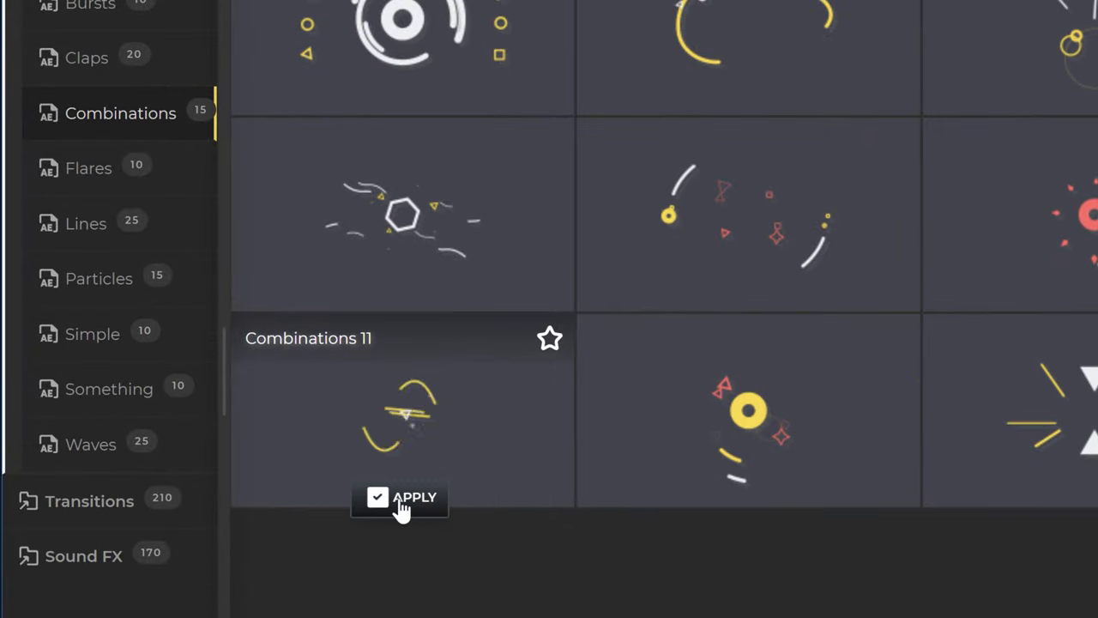
mouse_move(713, 401)
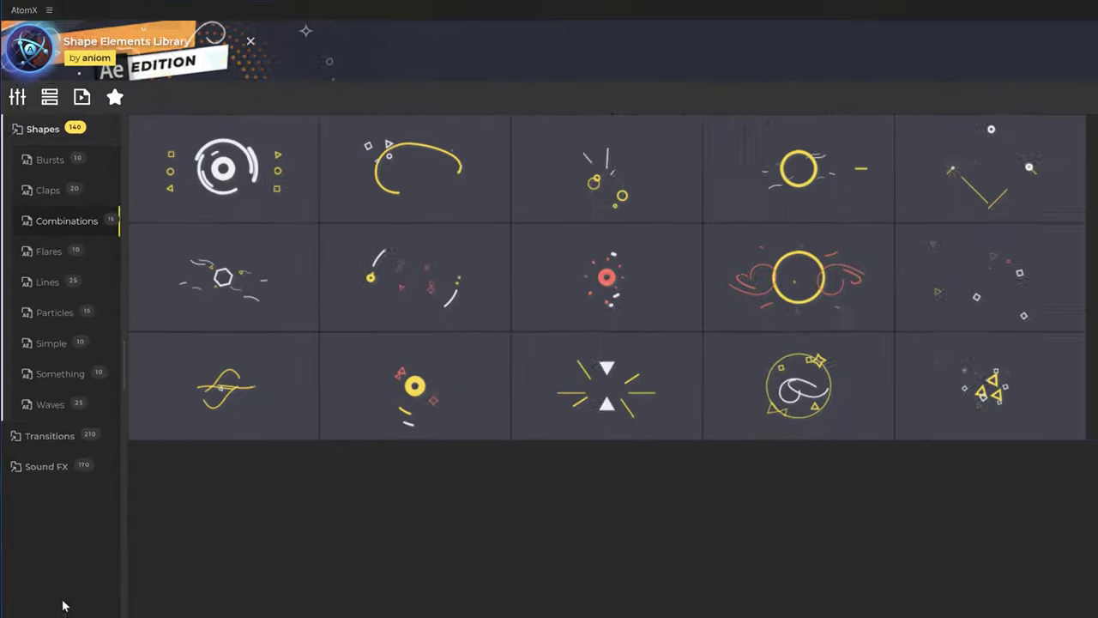
left_click(31, 604)
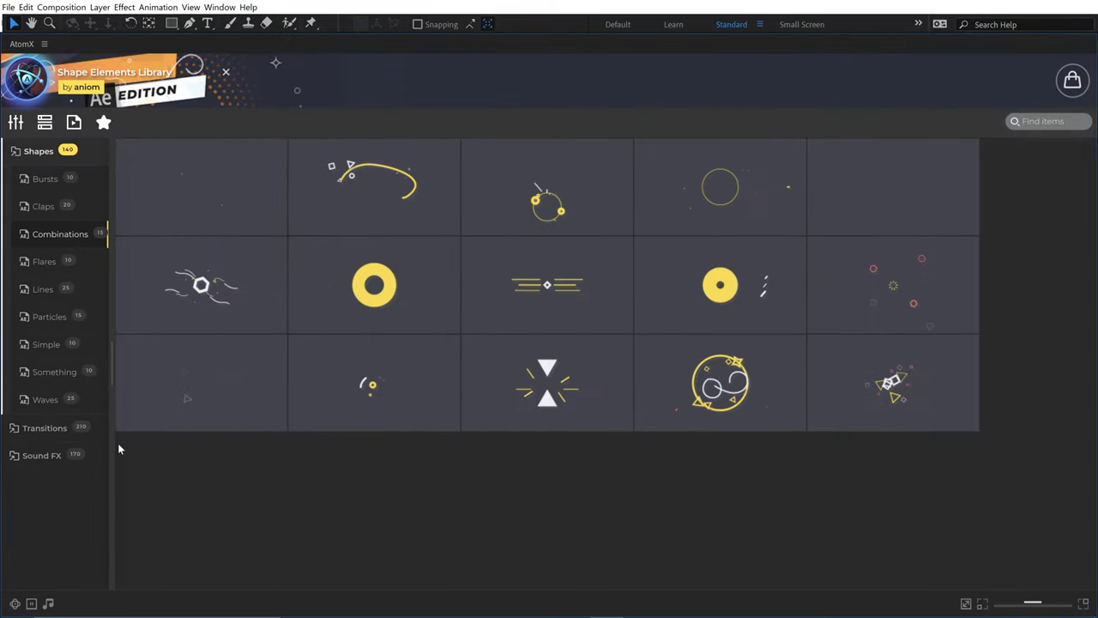
Browse the Flares and Lines shape previews, followed by the Paper and Jaws transition previews
left_click(42, 266)
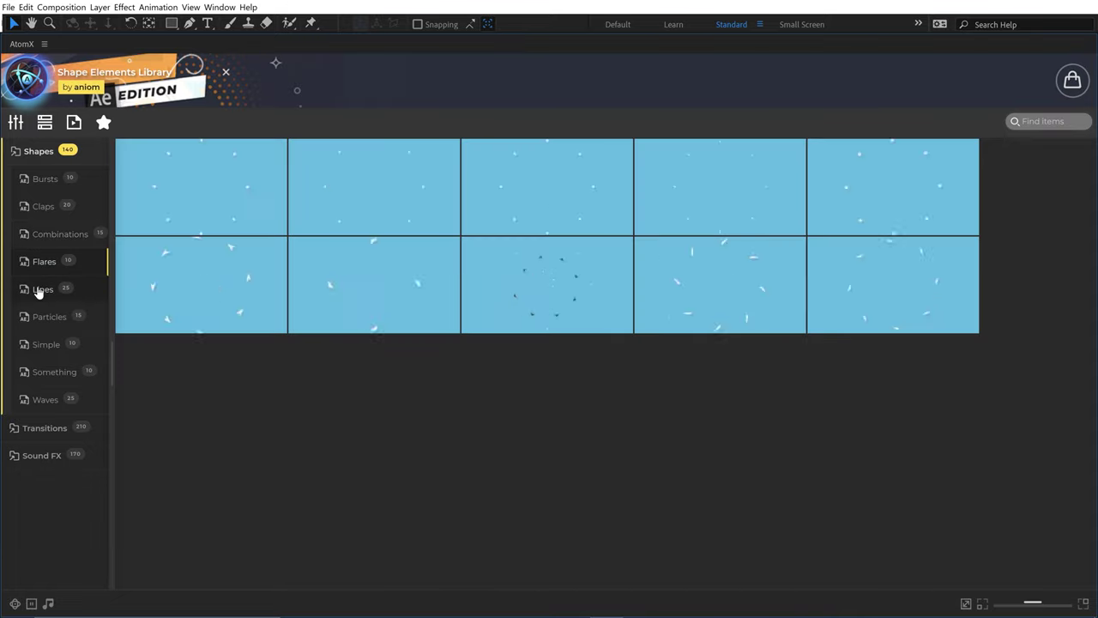
left_click(41, 296)
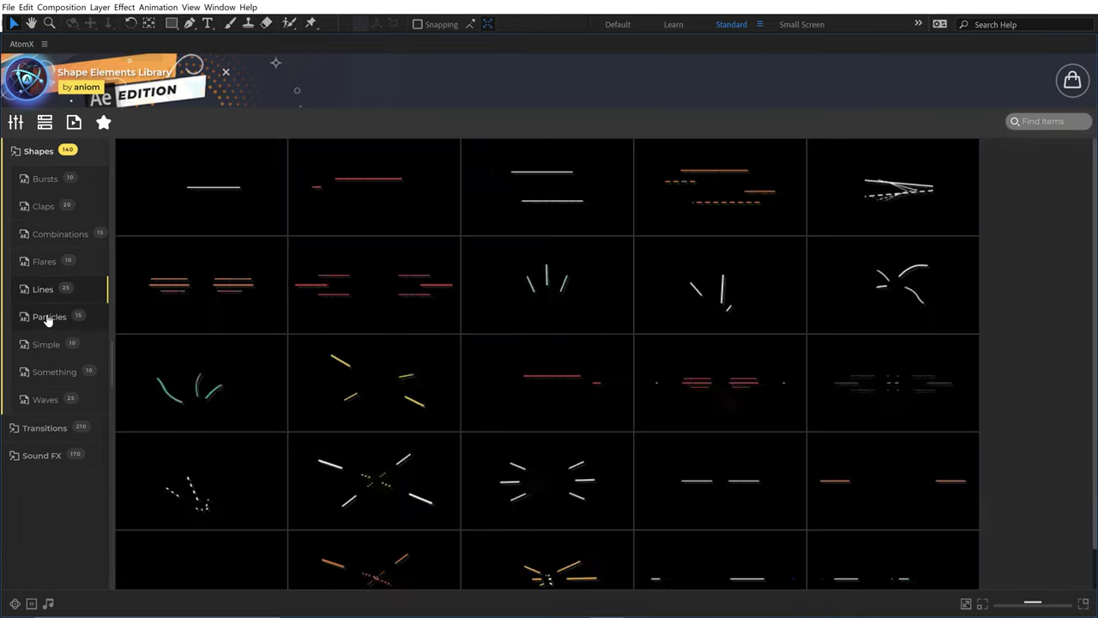
left_click(38, 151)
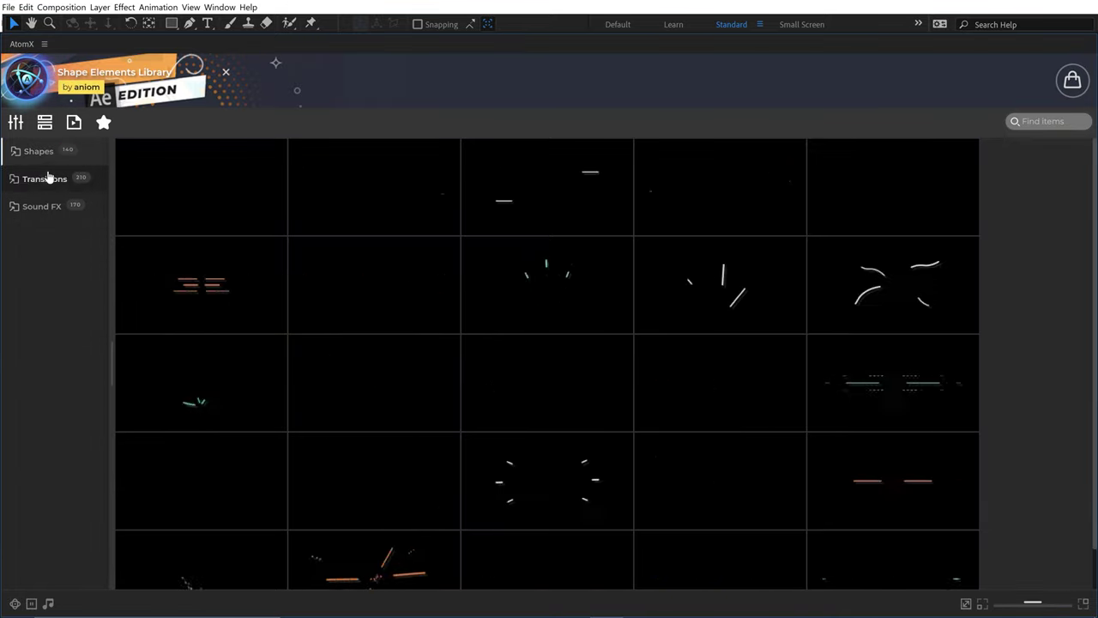
left_click(45, 178)
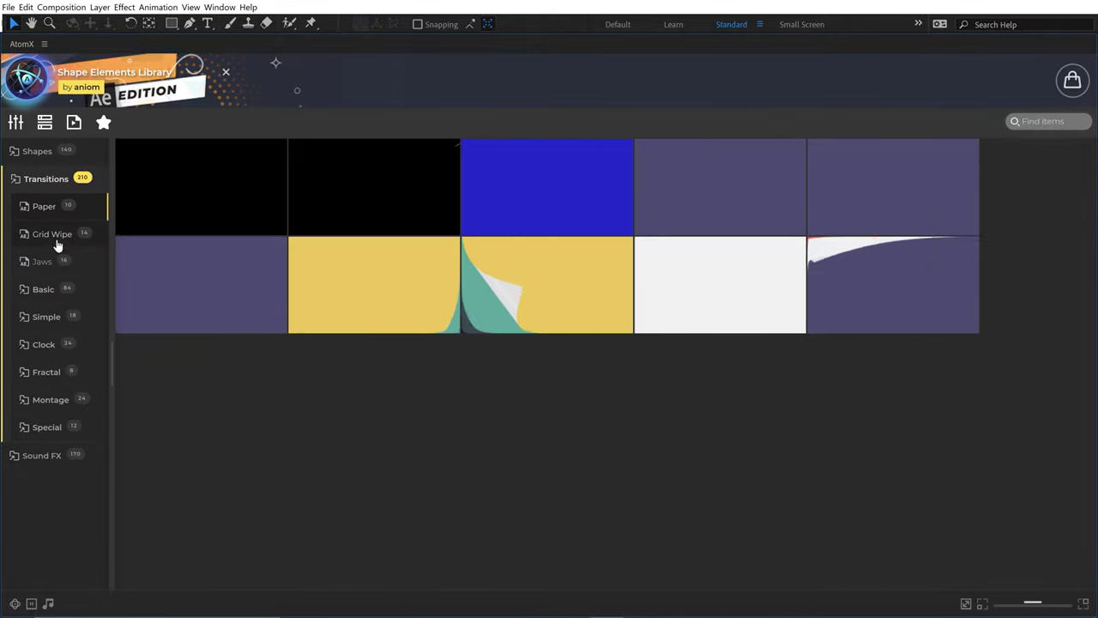
left_click(40, 263)
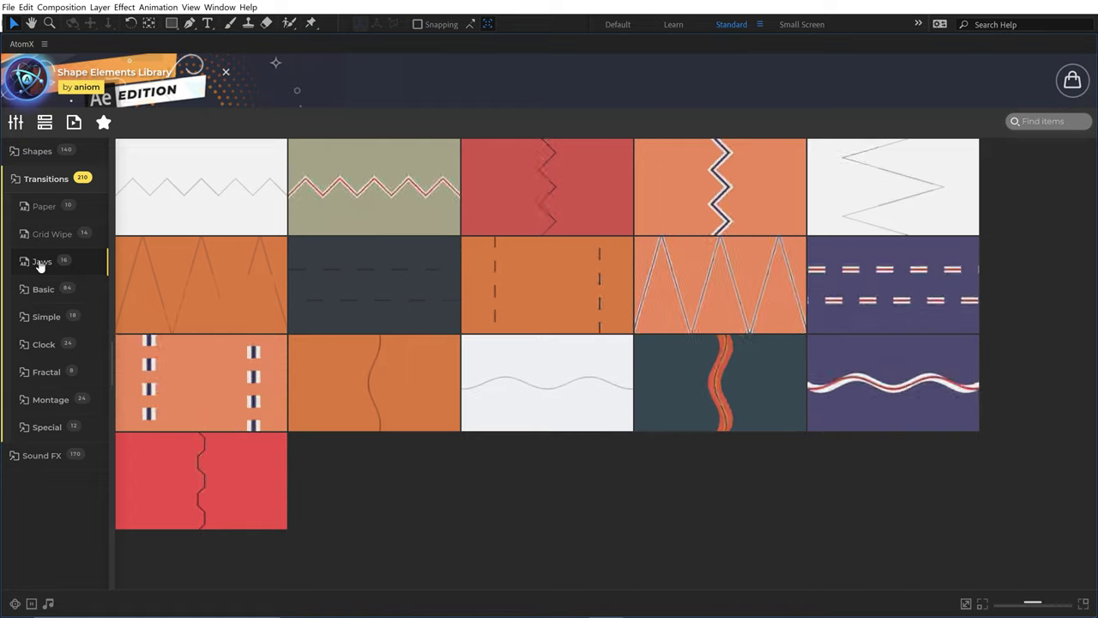
left_click(44, 179)
Expand the Sound FX group to show its Buttons sounds and enlarge the item thumbnails
left_click(41, 206)
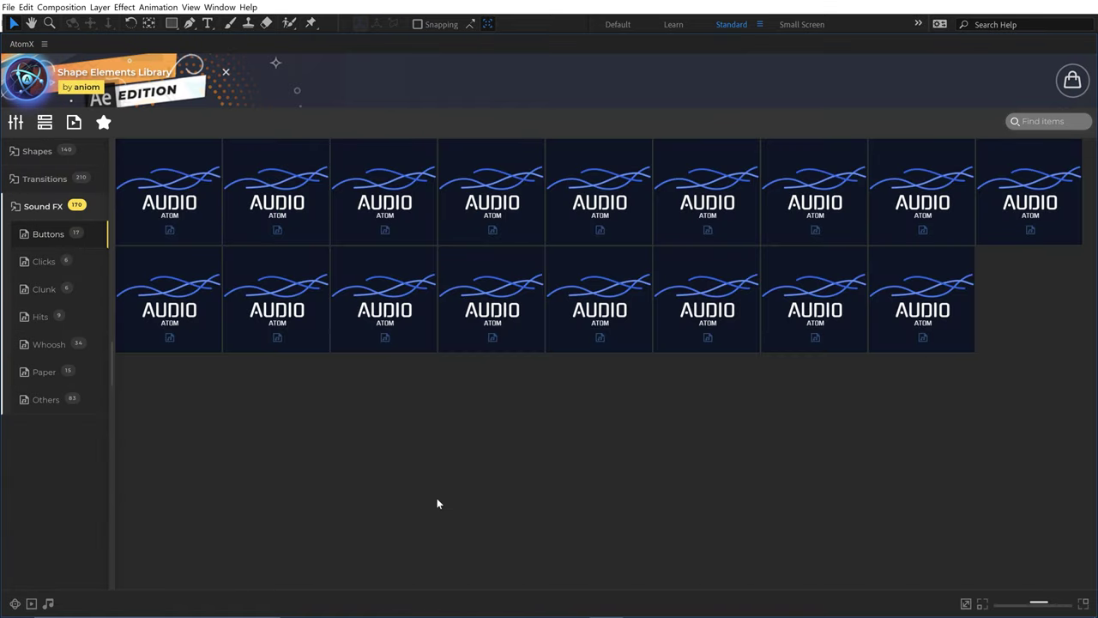
left_click(1083, 603)
left_click(1083, 604)
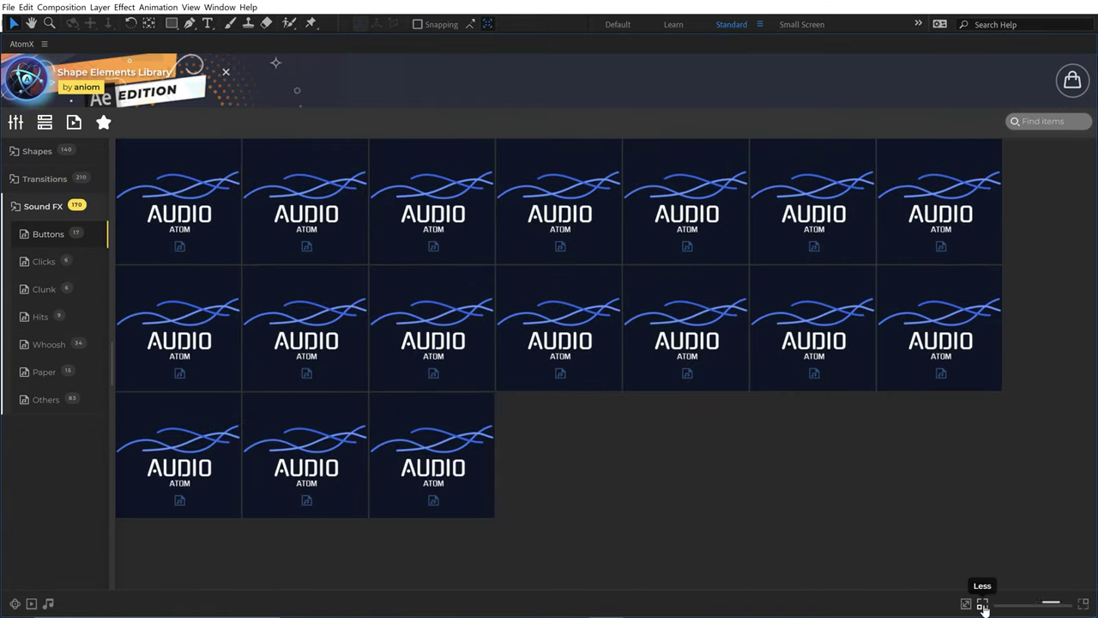
Adjust the thumbnail size of the Buttons sounds and preview one of the audio items
left_click(982, 604)
left_click(982, 604)
left_click(1083, 603)
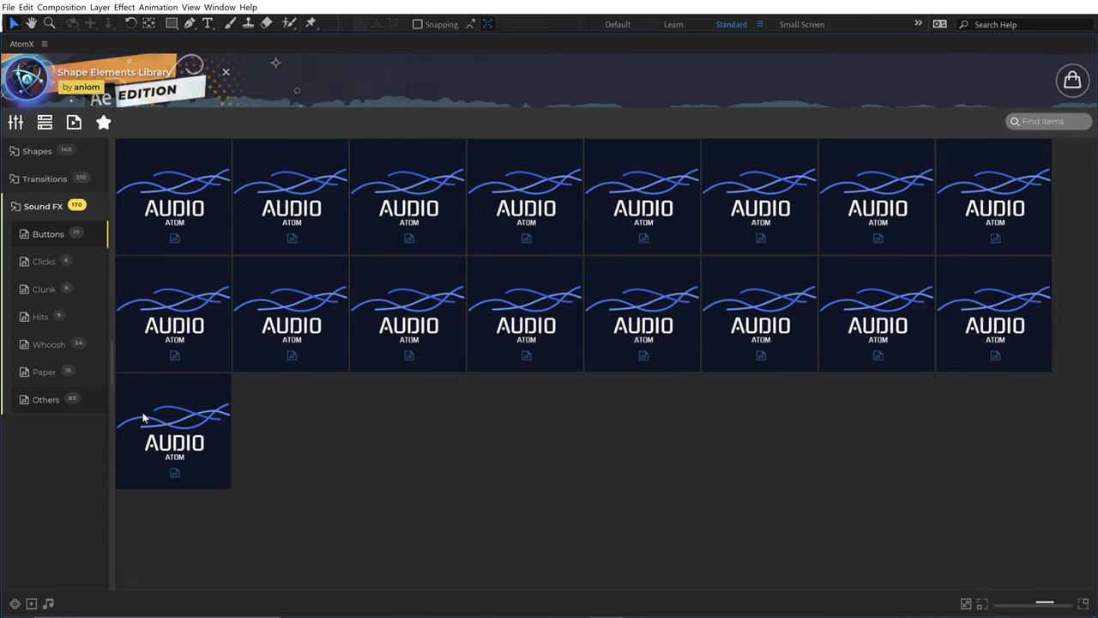
mouse_move(167, 210)
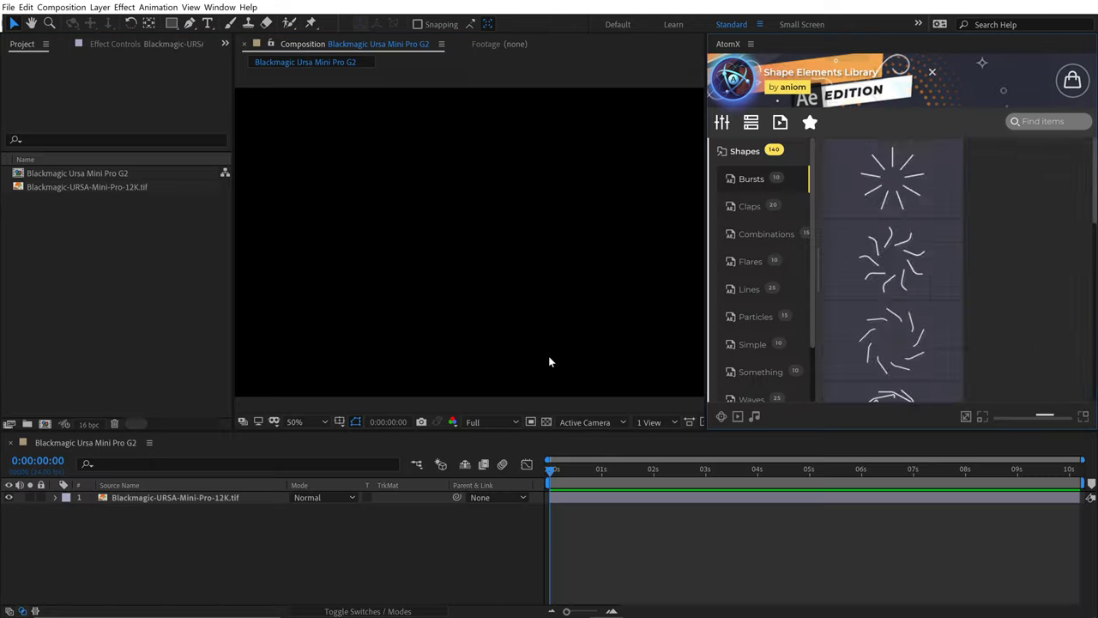
Play back the Blackmagic Ursa Mini Pro G2 composition from its first frame to review the camera animation
mouse_move(893, 336)
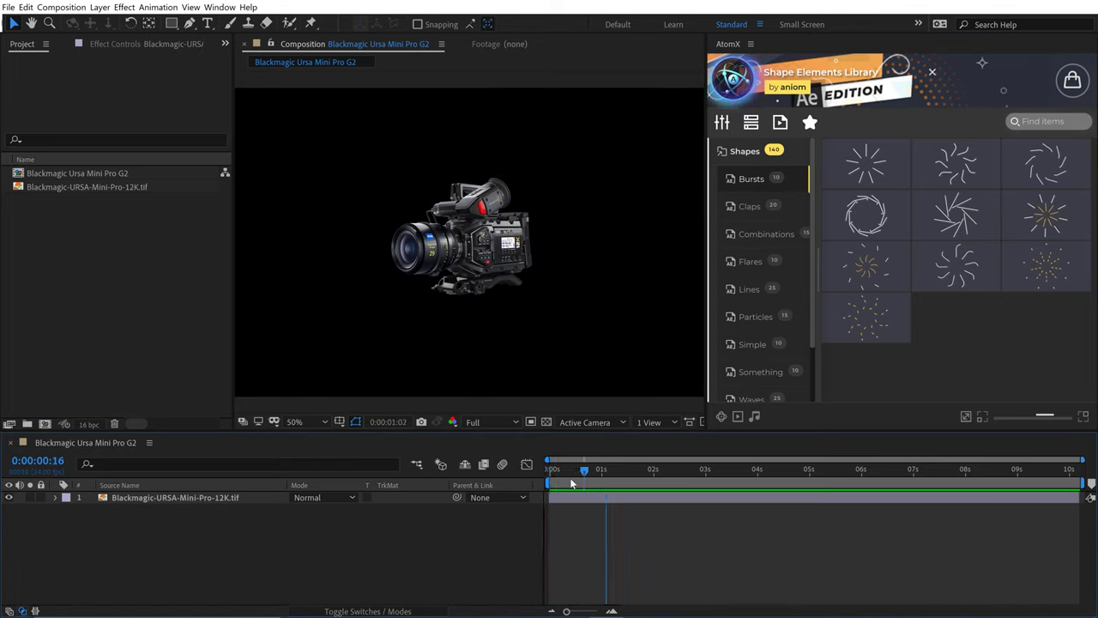
left_click_drag(573, 478, 506, 480)
key("space")
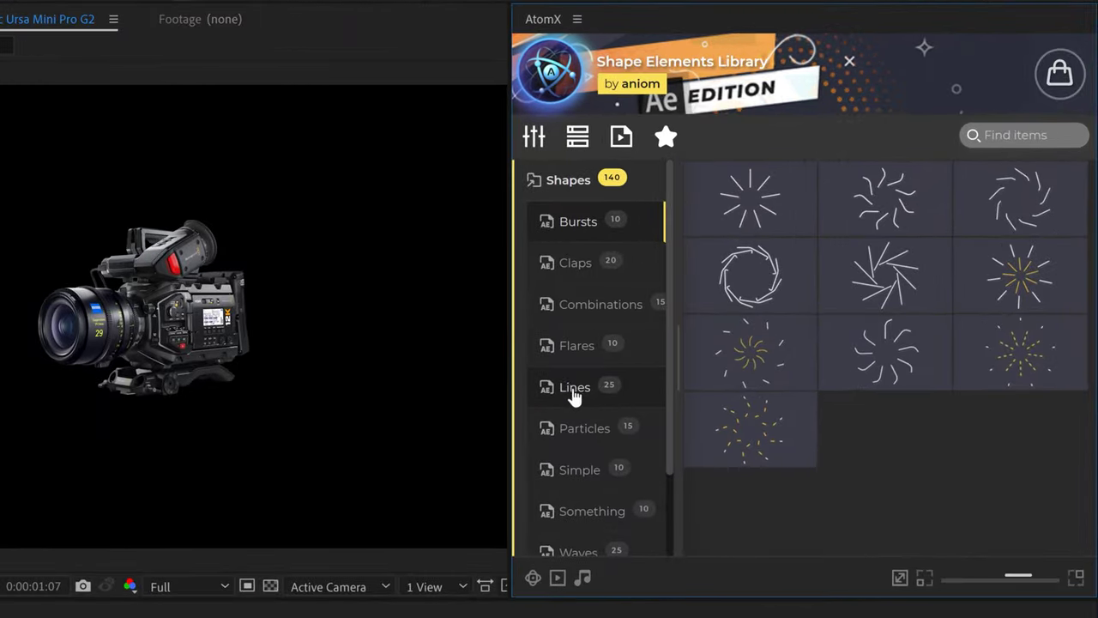
Show the Lines shapes with automatic preview playback turned on for all items
left_click(747, 291)
left_click(584, 577)
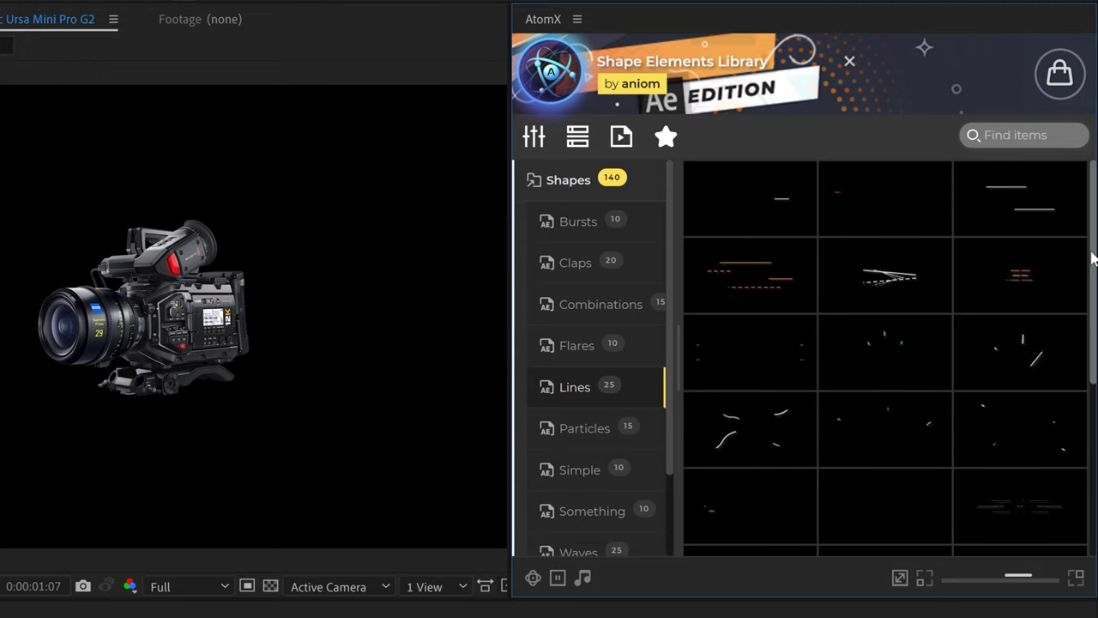
scroll(823, 402, "down", 3)
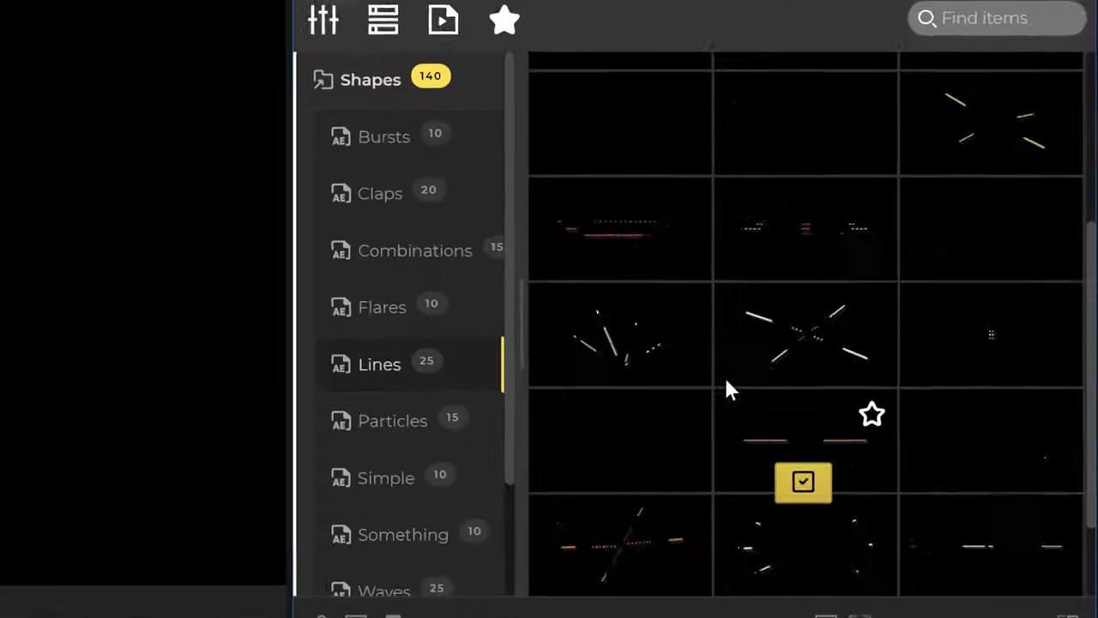
Mark three Lines shapes as favorites: the four white wavy strokes, the crossing diagonal lines and Lines 23
left_click(931, 343)
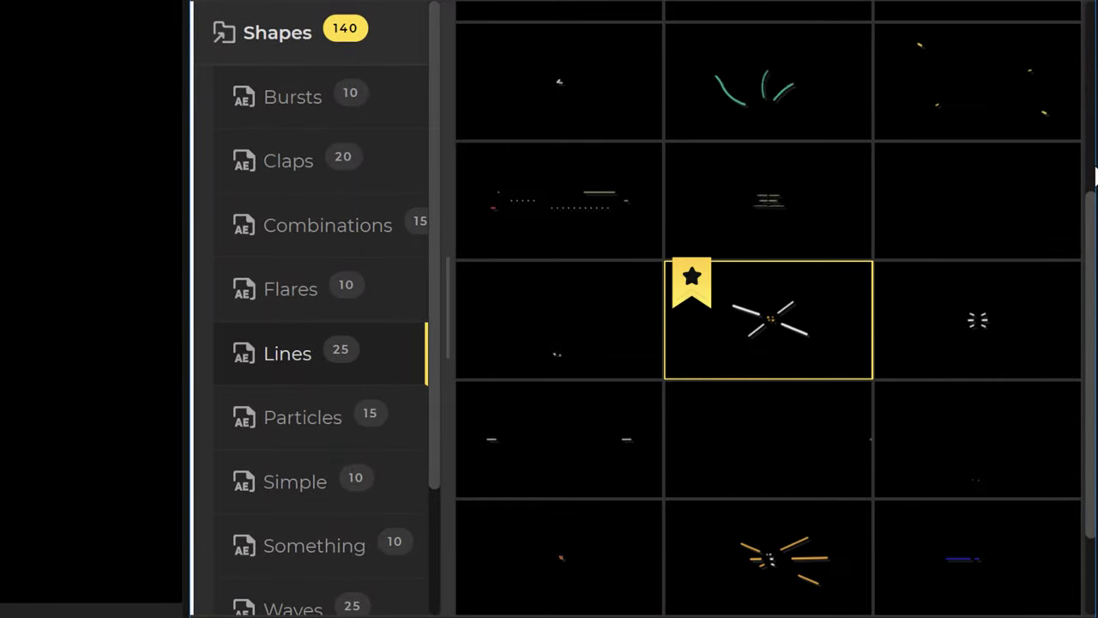
scroll(1093, 206, "down", 2)
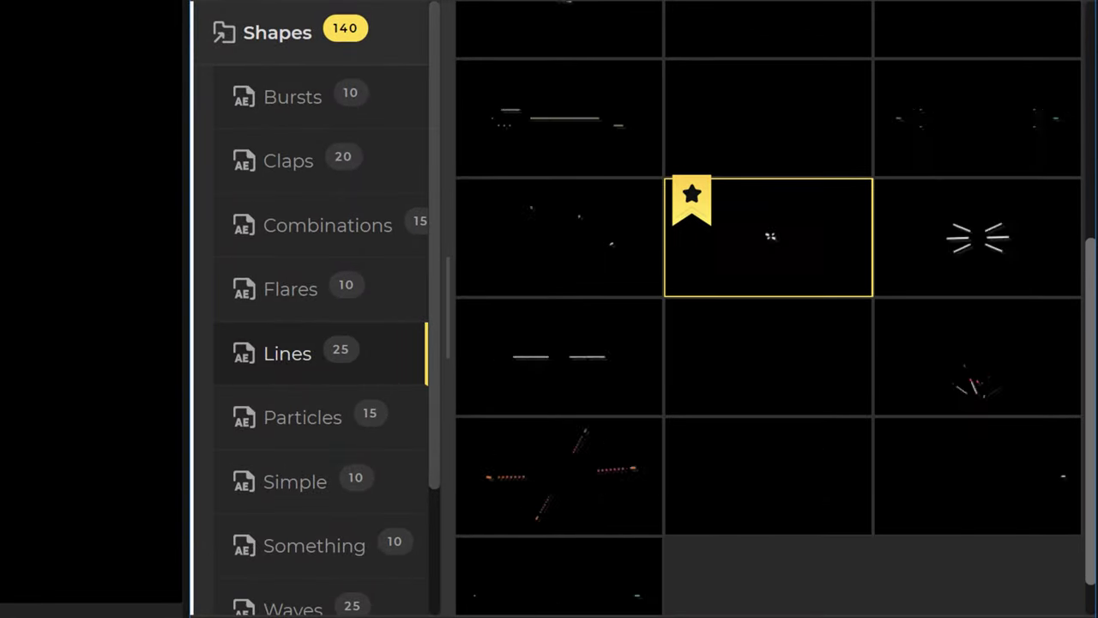
mouse_move(799, 446)
left_click(843, 448)
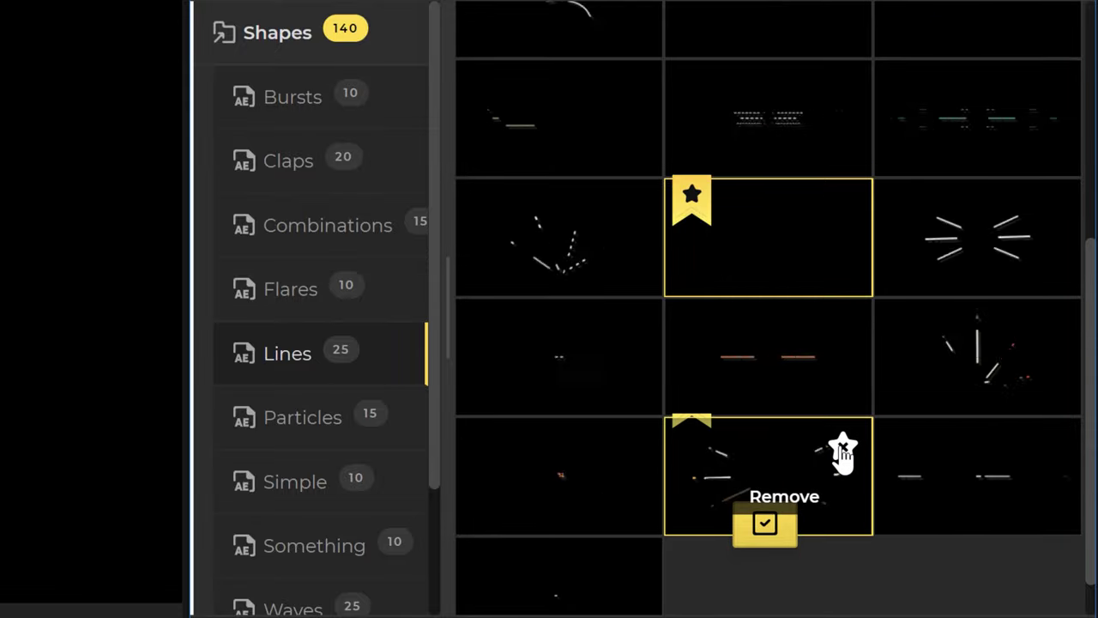
scroll(575, 412, "up", 3)
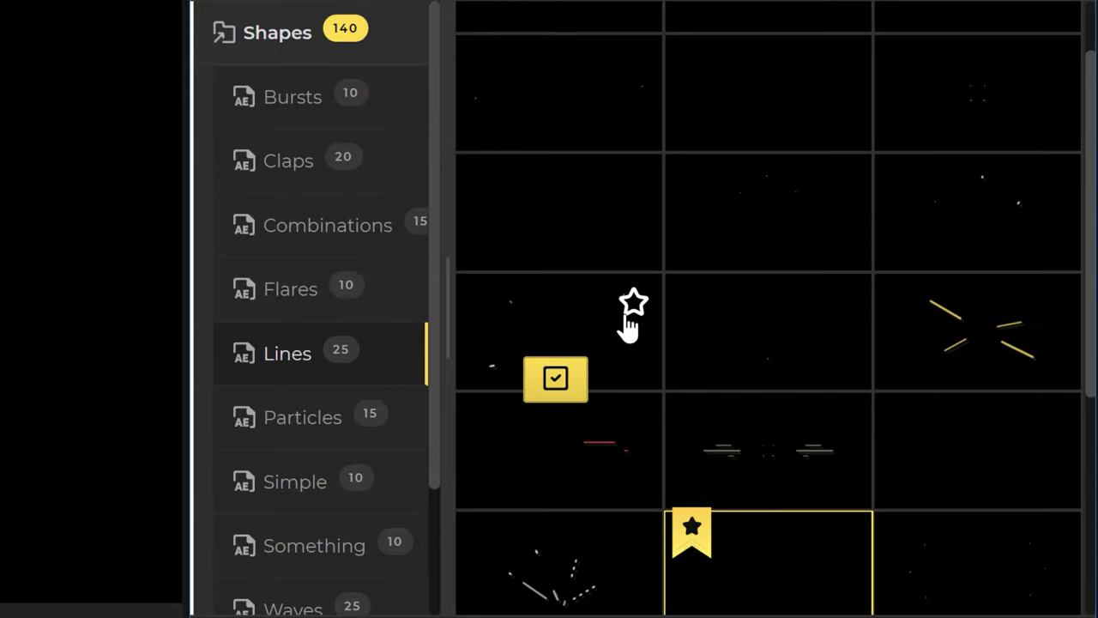
left_click(636, 303)
scroll(869, 397, "up", 2)
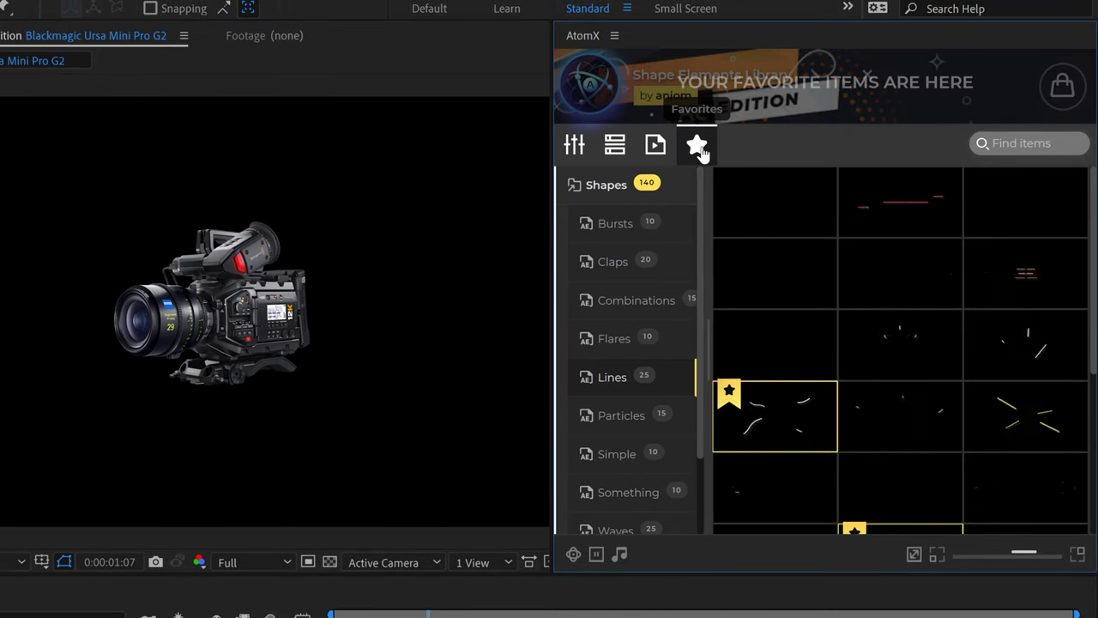
Apply Lines 23 from the Favorites to the camera composition at 0:00:00:12
left_click(698, 146)
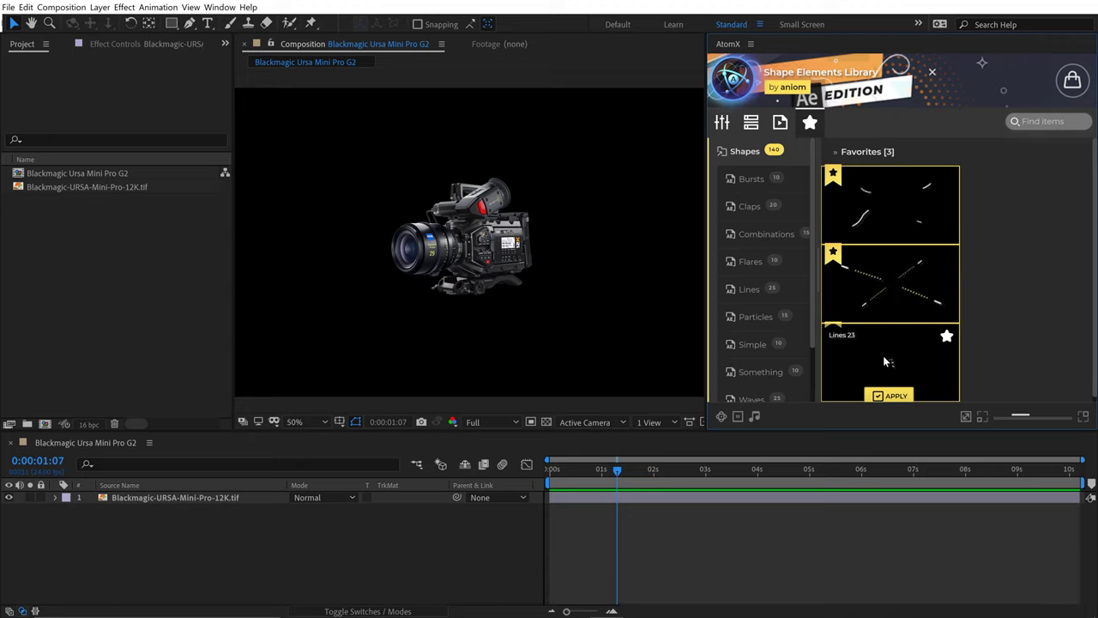
left_click(604, 471)
mouse_move(593, 471)
left_mouse_down()
mouse_move(550, 471)
mouse_move(658, 471)
mouse_move(576, 471)
left_mouse_up()
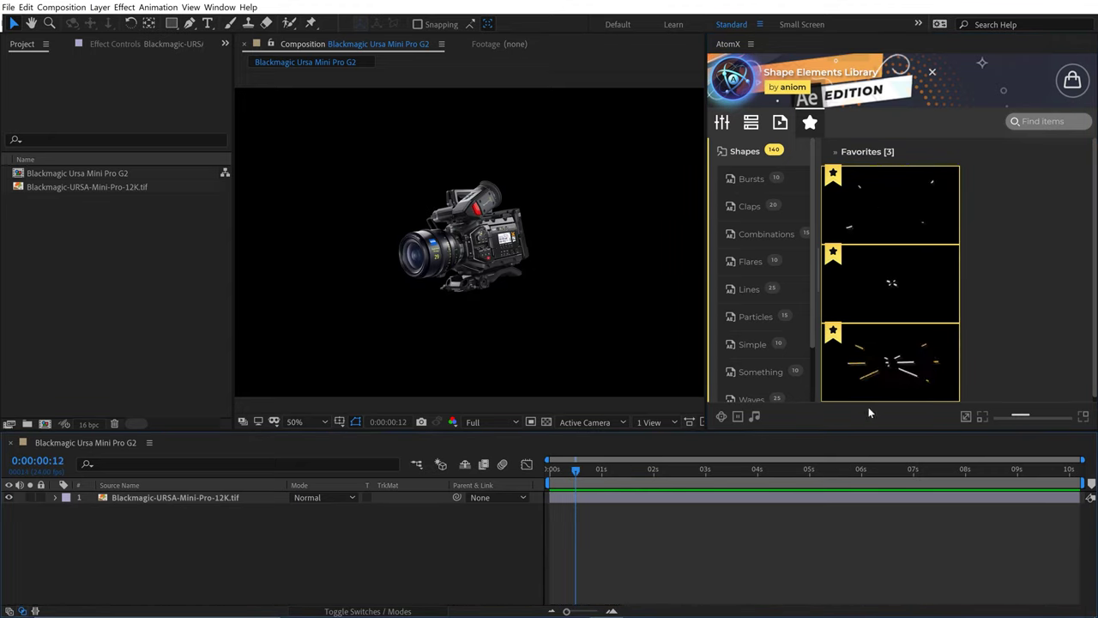
mouse_move(896, 388)
left_click(895, 396)
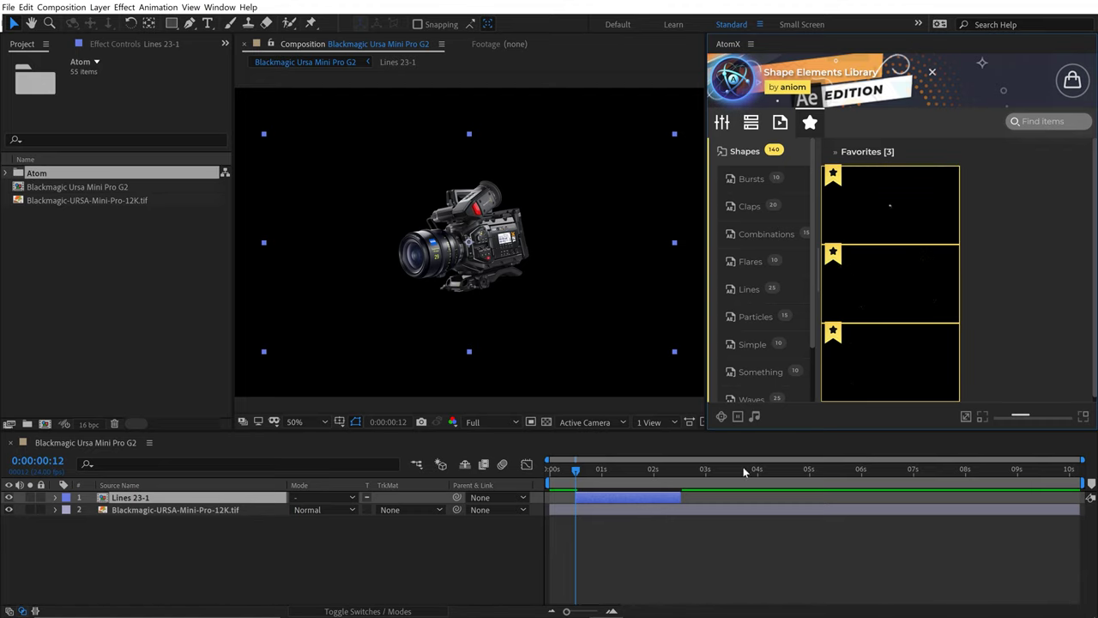
Reorder the timeline so the Lines 23-1 layer sits beneath the camera image layer
left_click_drag(577, 474, 580, 473)
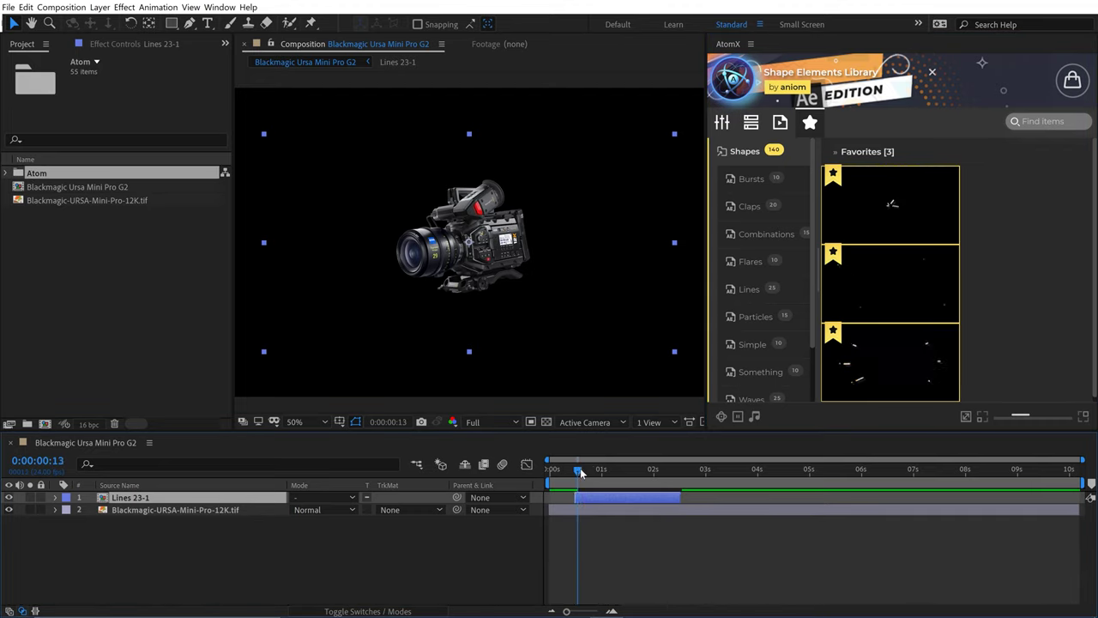
left_click(135, 562)
left_click_drag(127, 499, 171, 523)
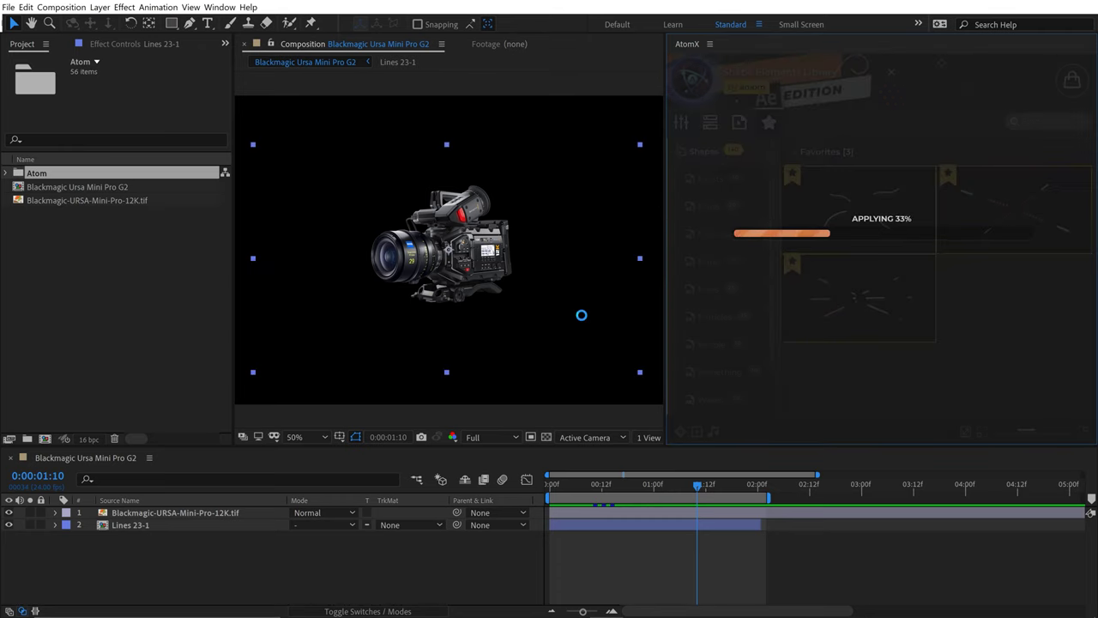
Start the Lines 10-2 layer at the composition's first frame and delay the camera image and Lines 23-1 layers by about 7 frames
left_click_drag(699, 512, 568, 523)
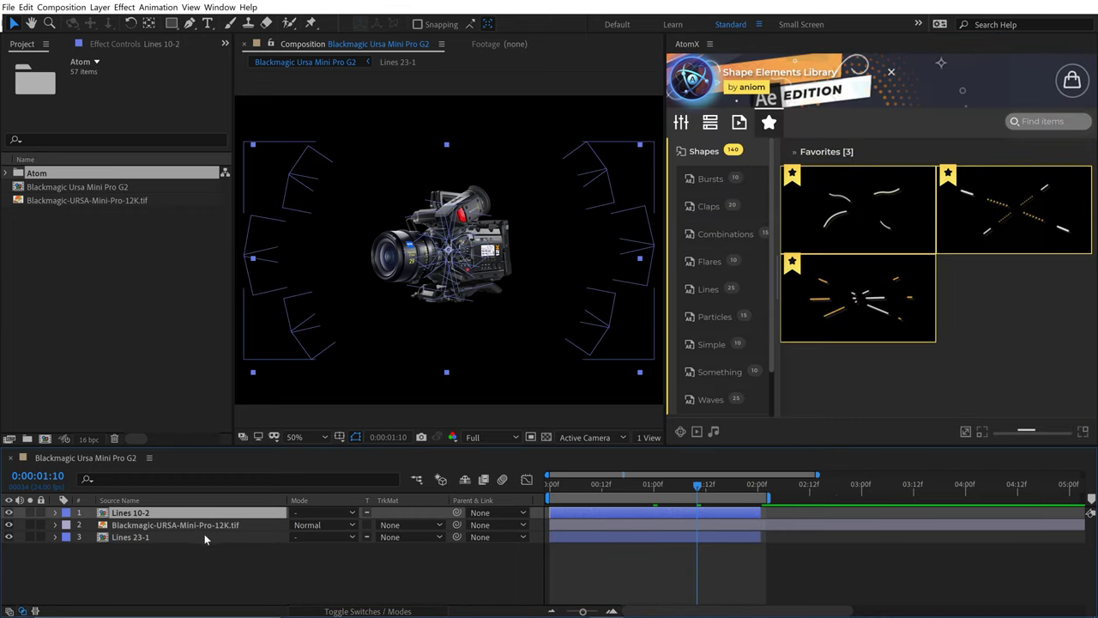
left_click(172, 524)
left_click(215, 537, "shift")
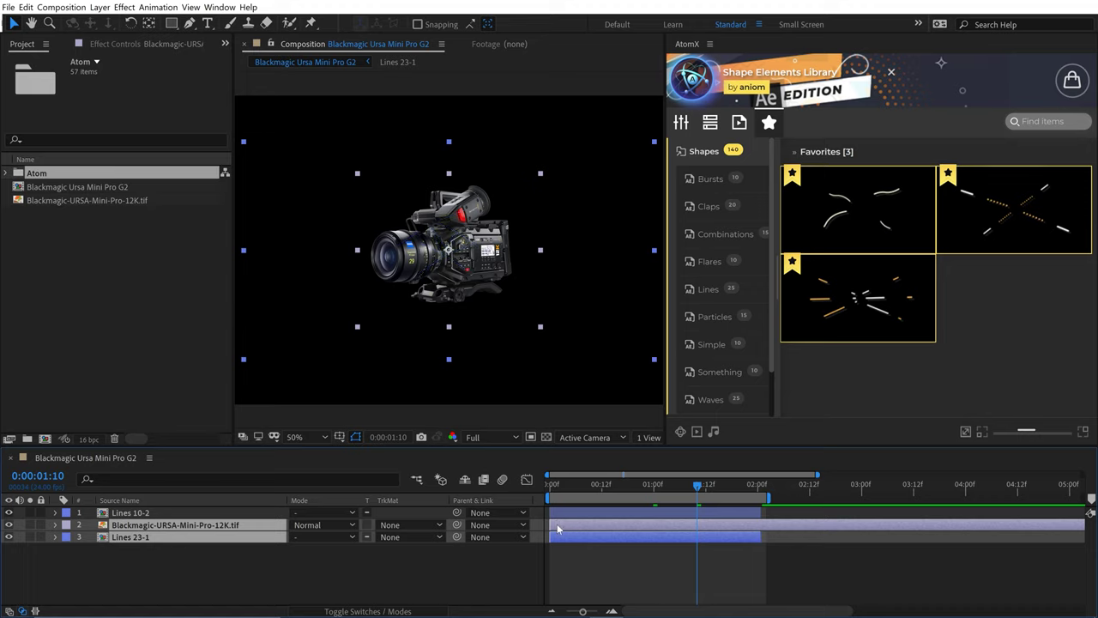
left_click(589, 558)
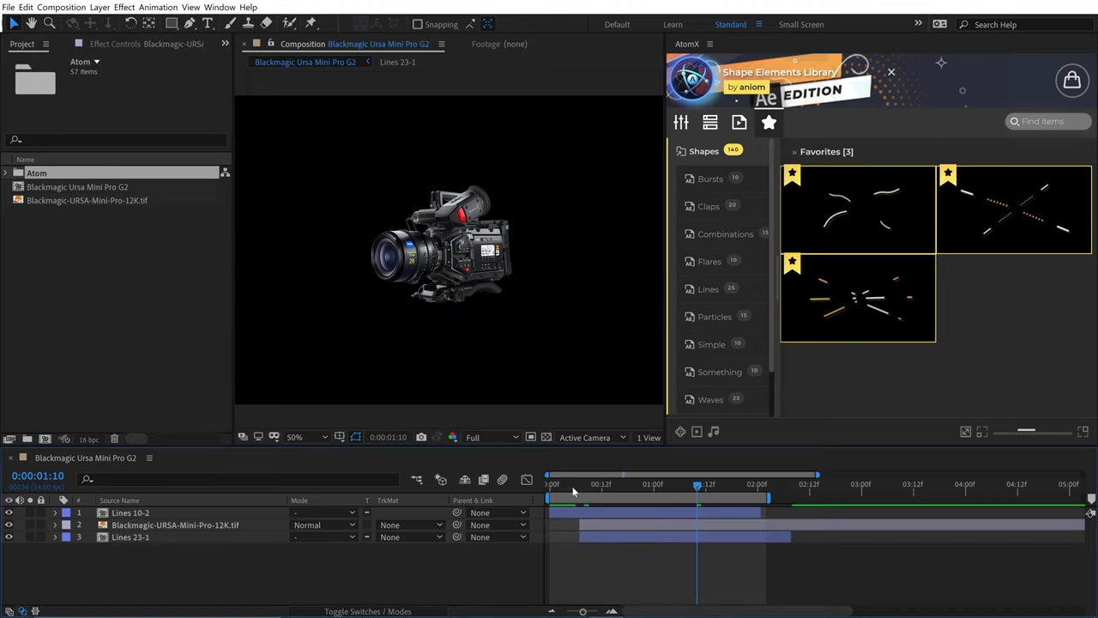
Scrub through the opening of the composition to check the staggered layer timing, stopping at 0:00:00:18
left_click(564, 490)
left_click(559, 488)
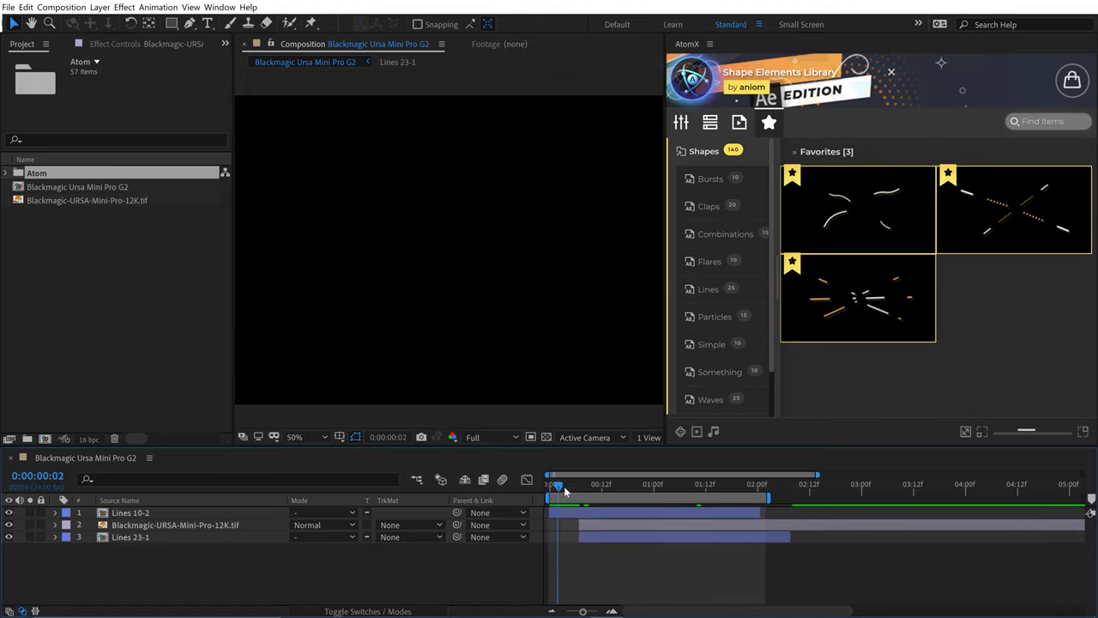
left_click_drag(589, 489, 554, 495)
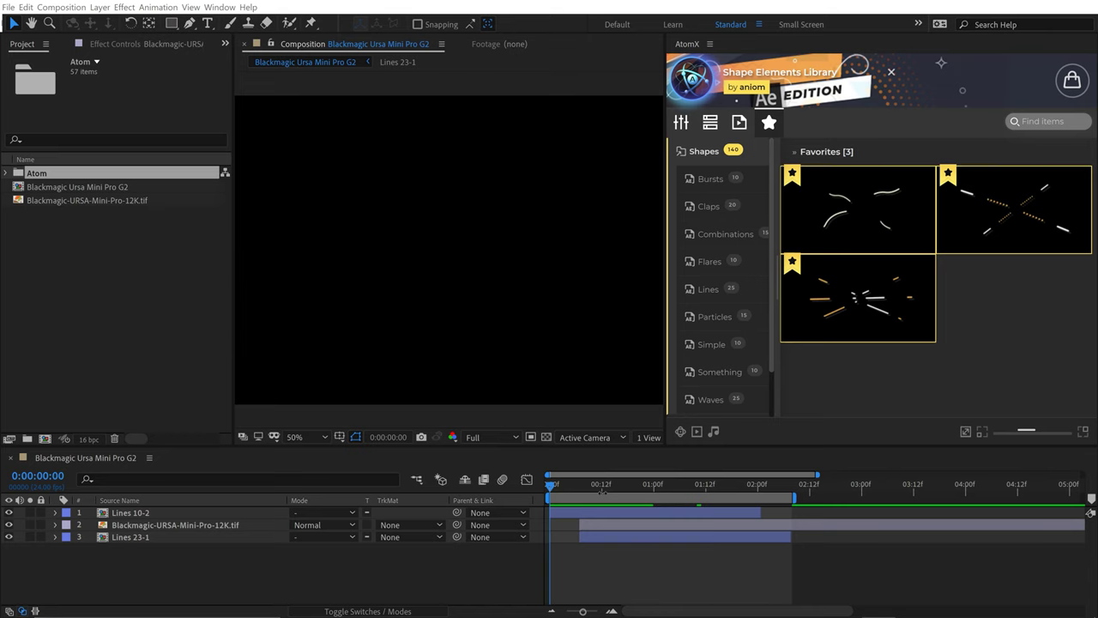
left_click_drag(563, 480, 627, 486)
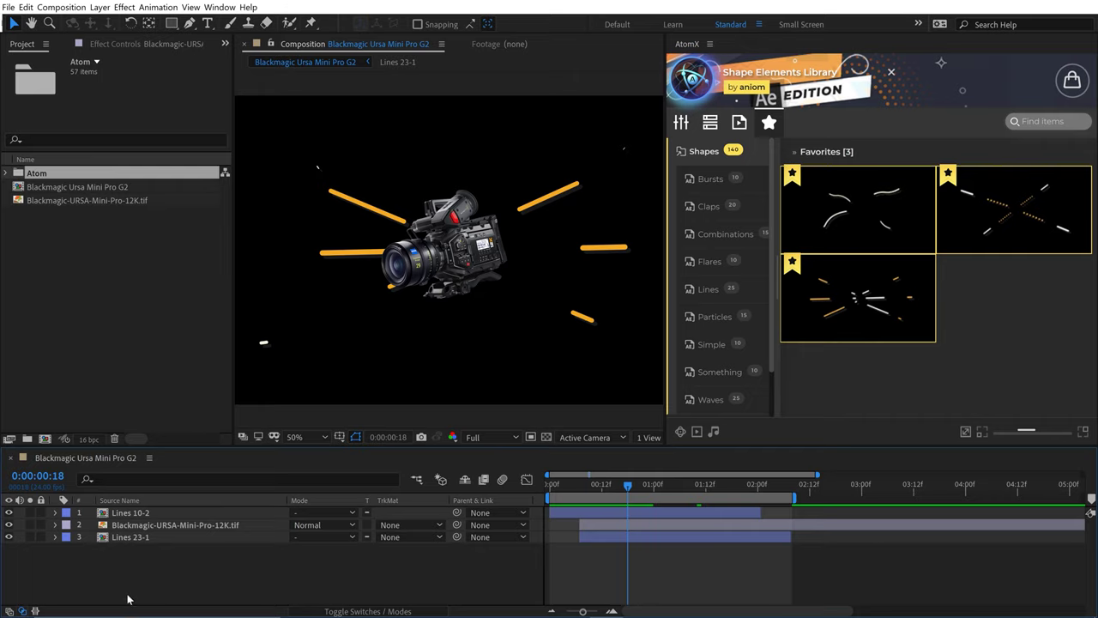
Open the customization settings for the Lines 23-1 layer and review its color, shadow, position and scale controls
left_click(127, 538)
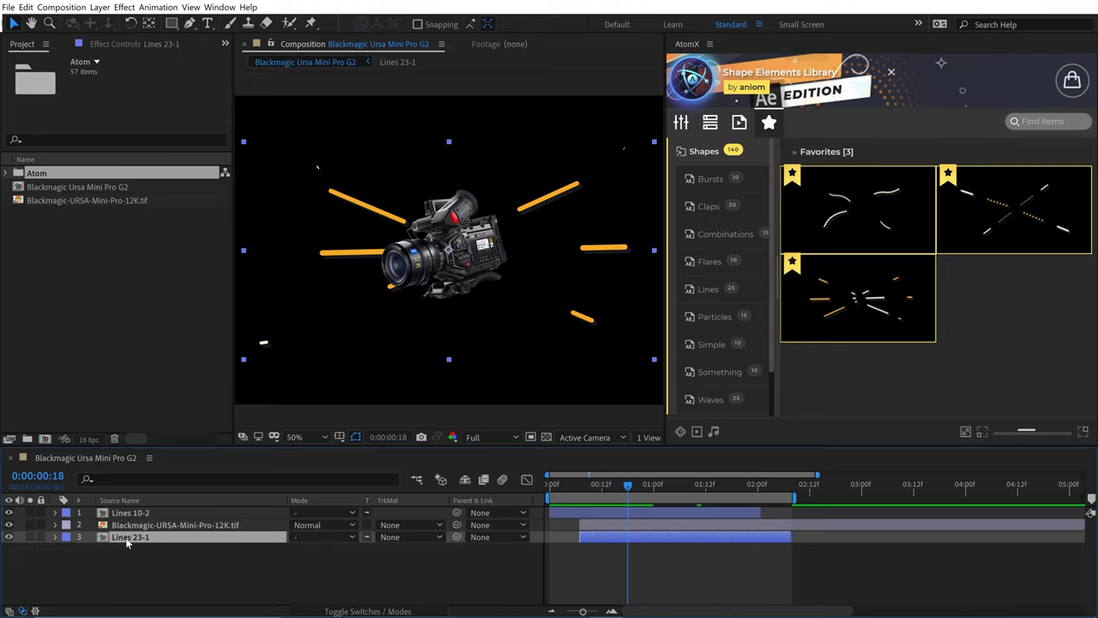
left_click(681, 124)
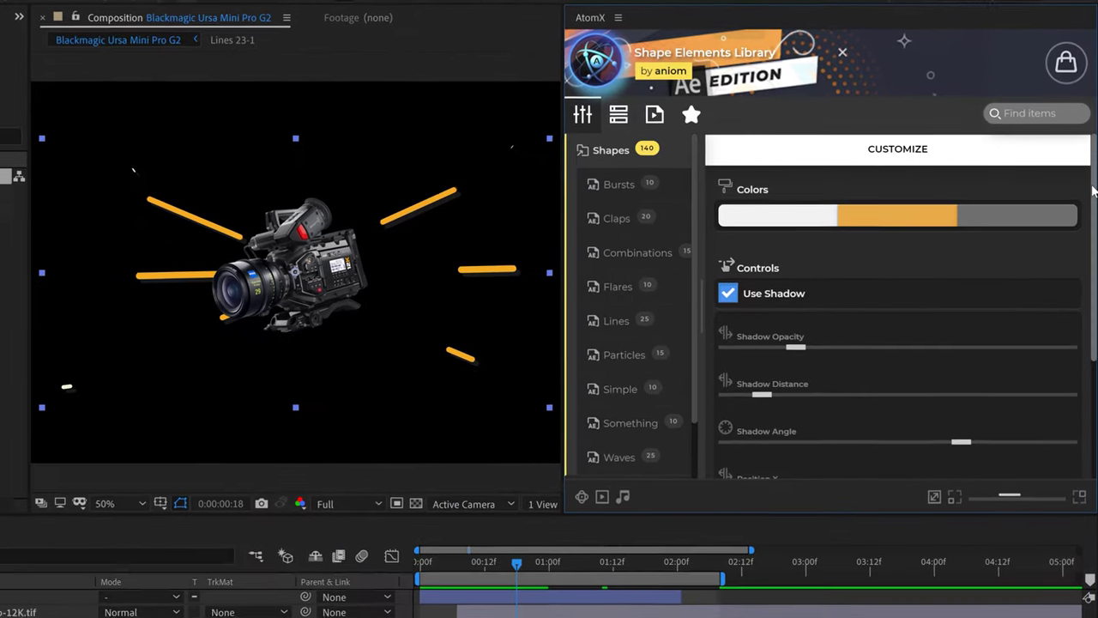
left_click_drag(1094, 190, 1079, 237)
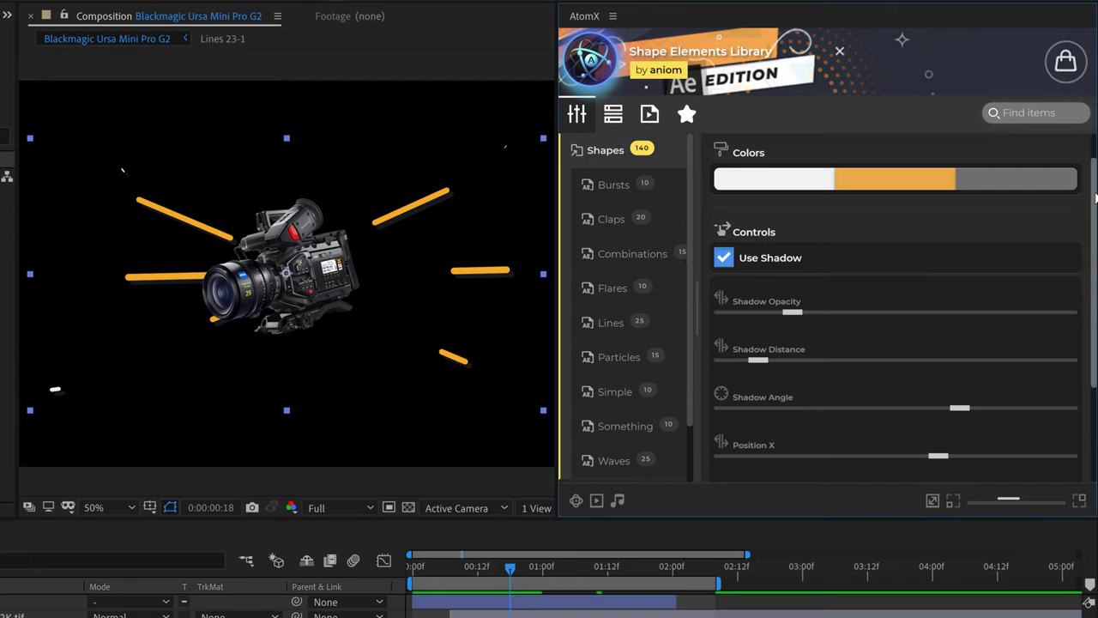
scroll(746, 366, "down", 3)
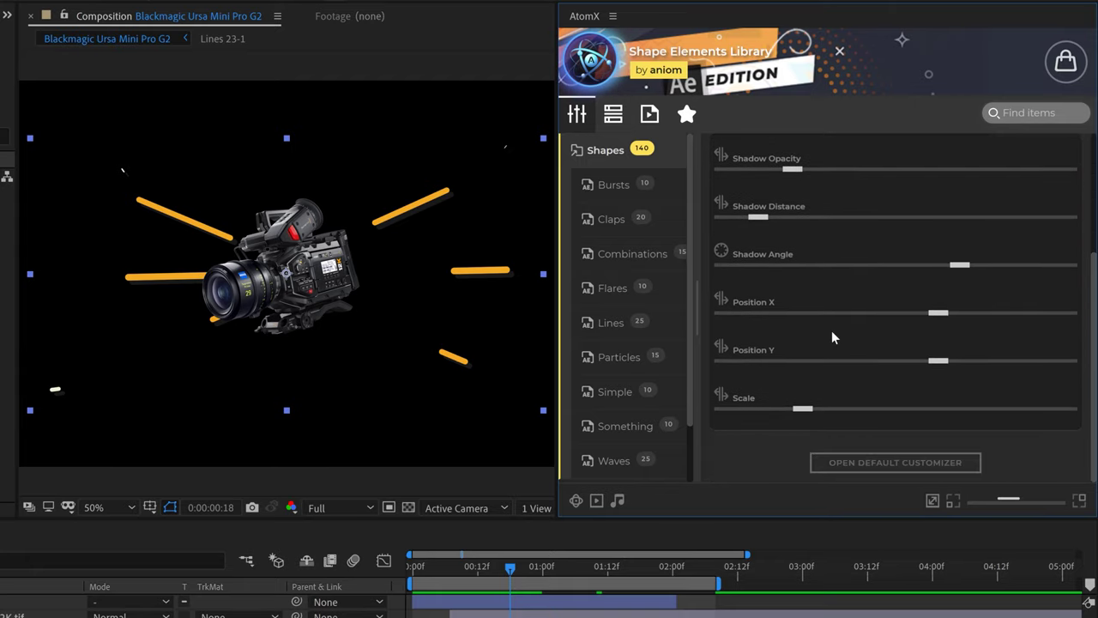
Reduce the Scale of the Lines 23-1 shape to below 85 so its lines sit closer to the camera
key("comma")
key("comma")
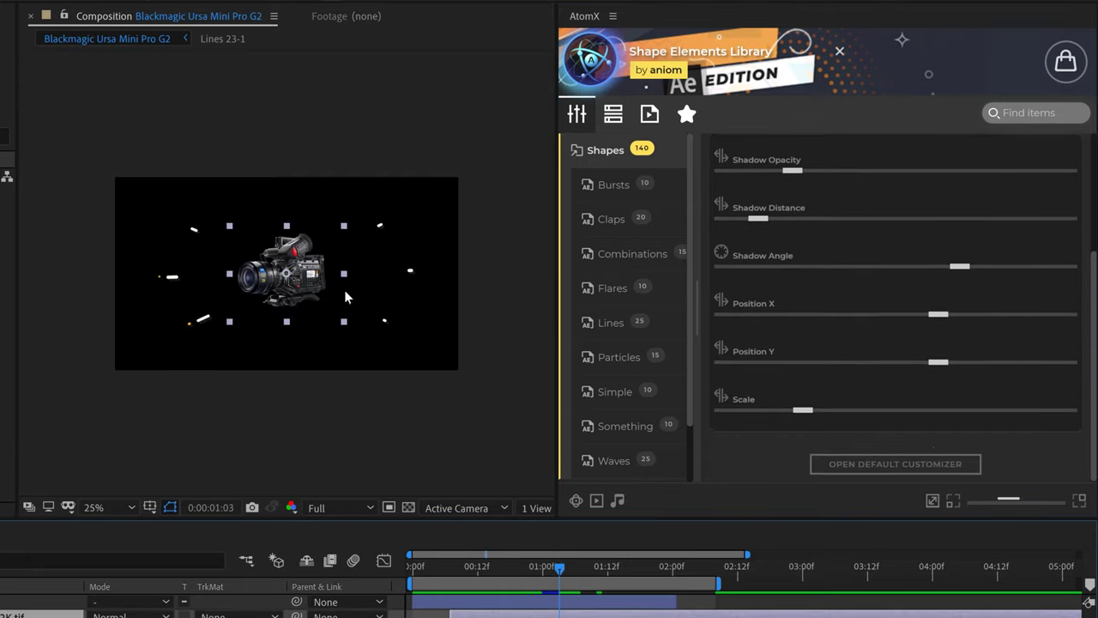
left_click(805, 411)
left_click_drag(801, 413, 782, 415)
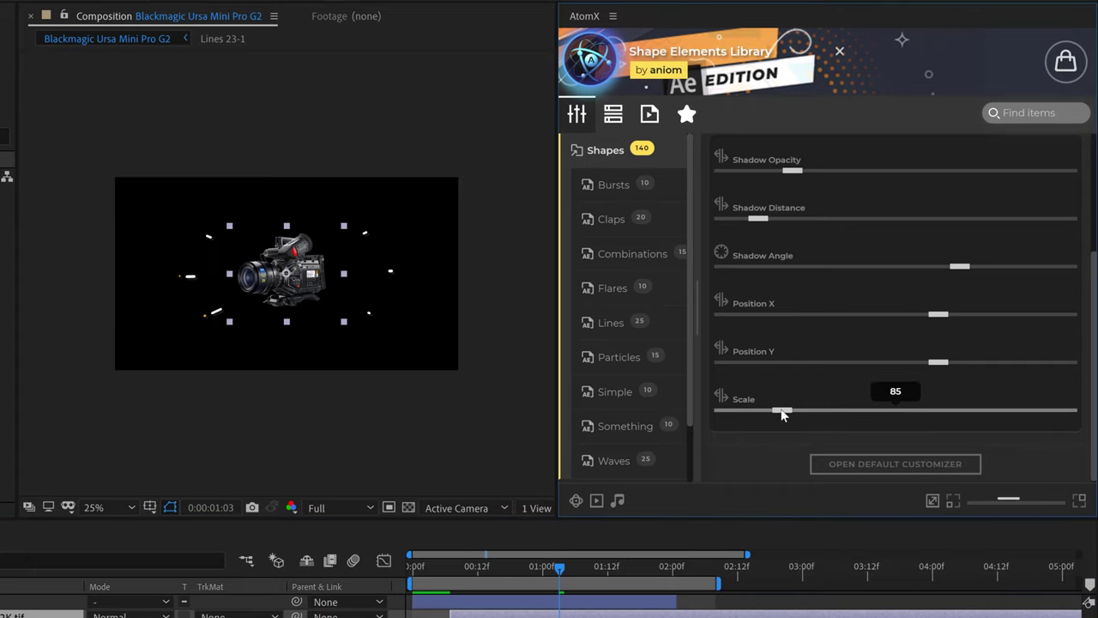
Copy the hex code of the orange color used by the Lines 23-1 shape
scroll(803, 410, "up", 3)
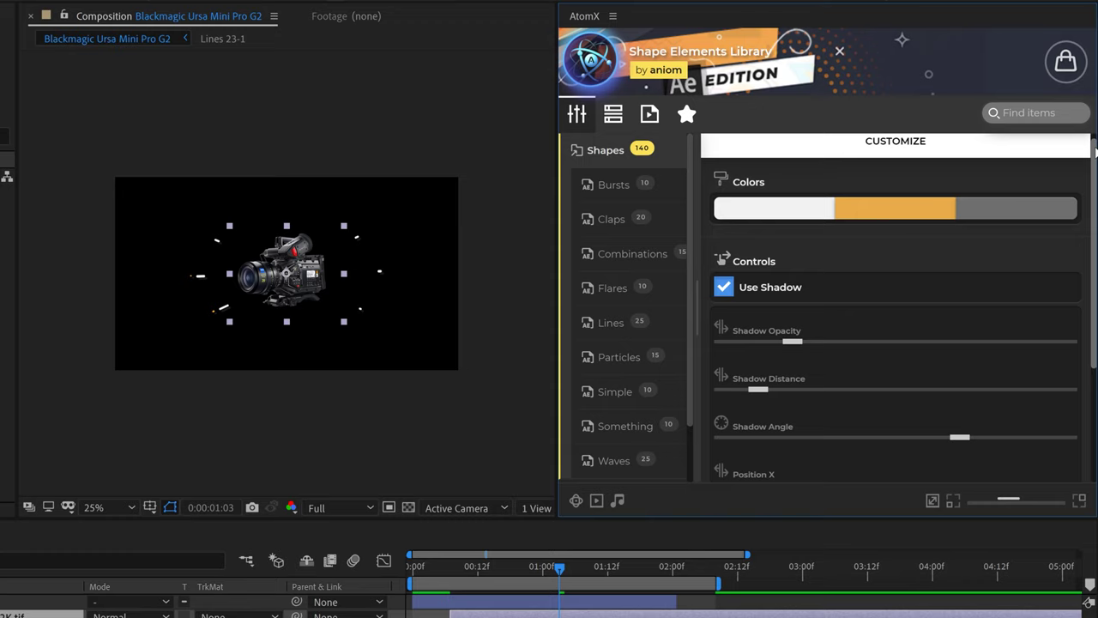
left_click(895, 211)
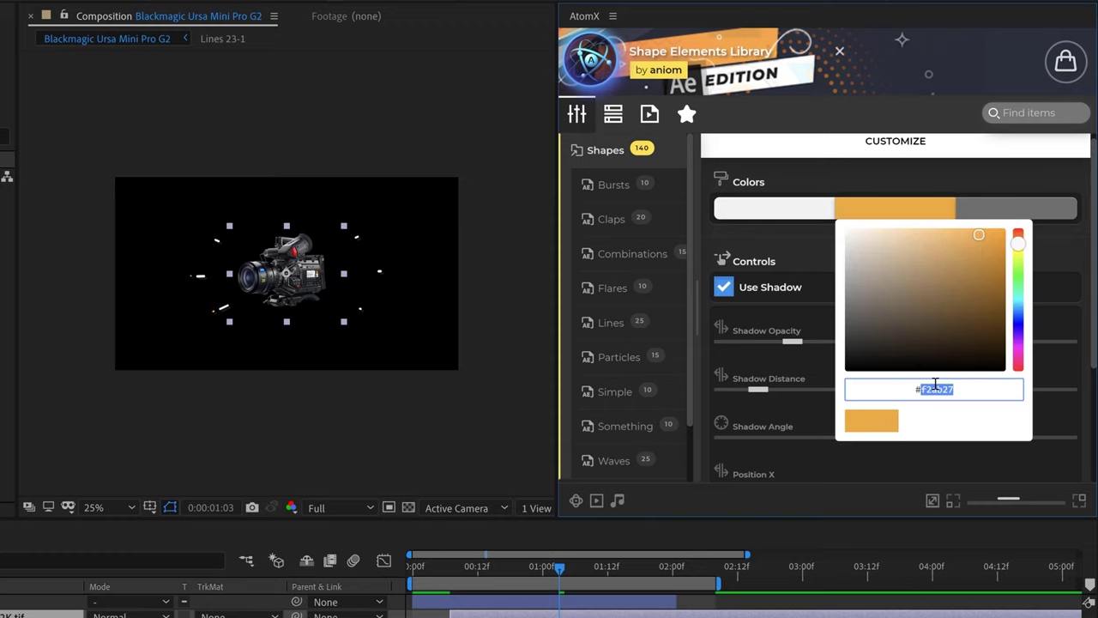
left_click(992, 171)
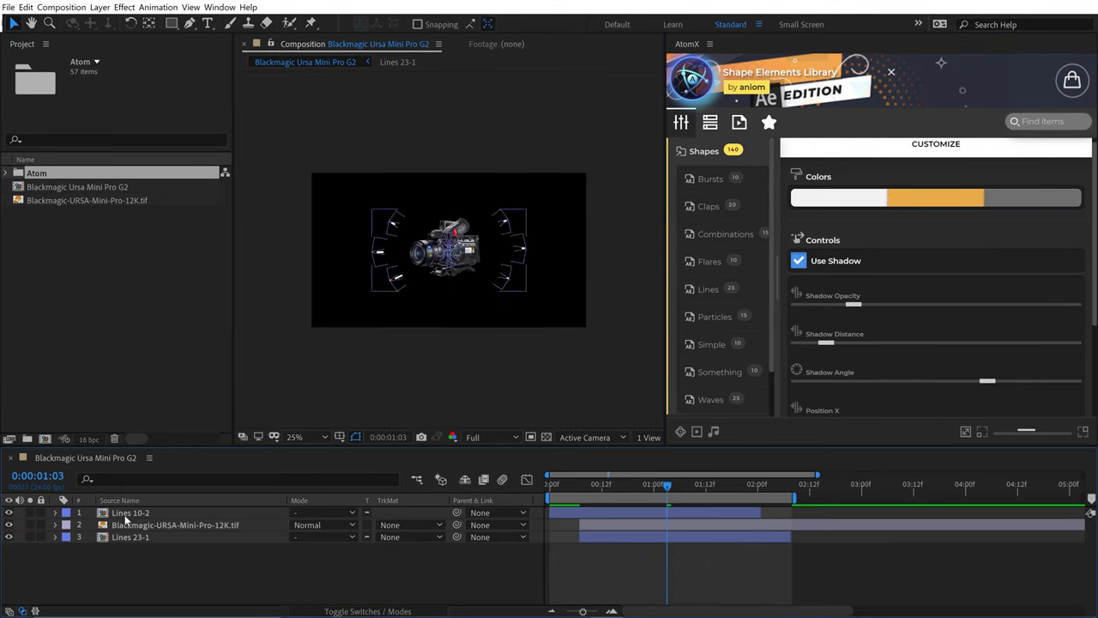
Go to 0:00:00:09 and set the line color of the Lines 10-2 shape to the orange #f2ab27
left_click(125, 515)
left_click(684, 125)
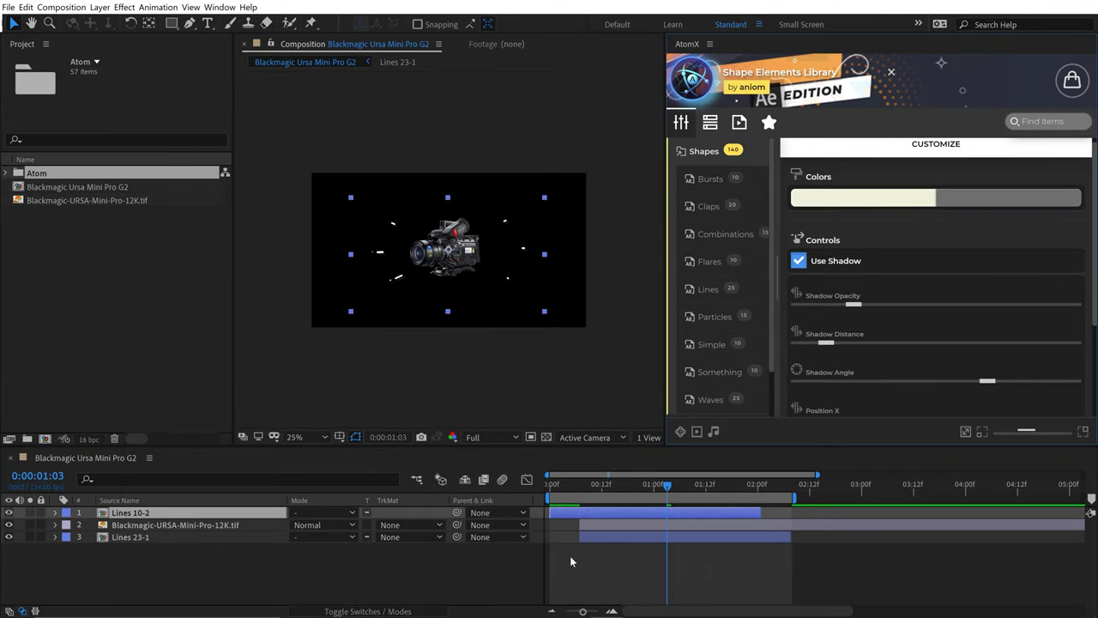
left_click_drag(572, 489, 586, 492)
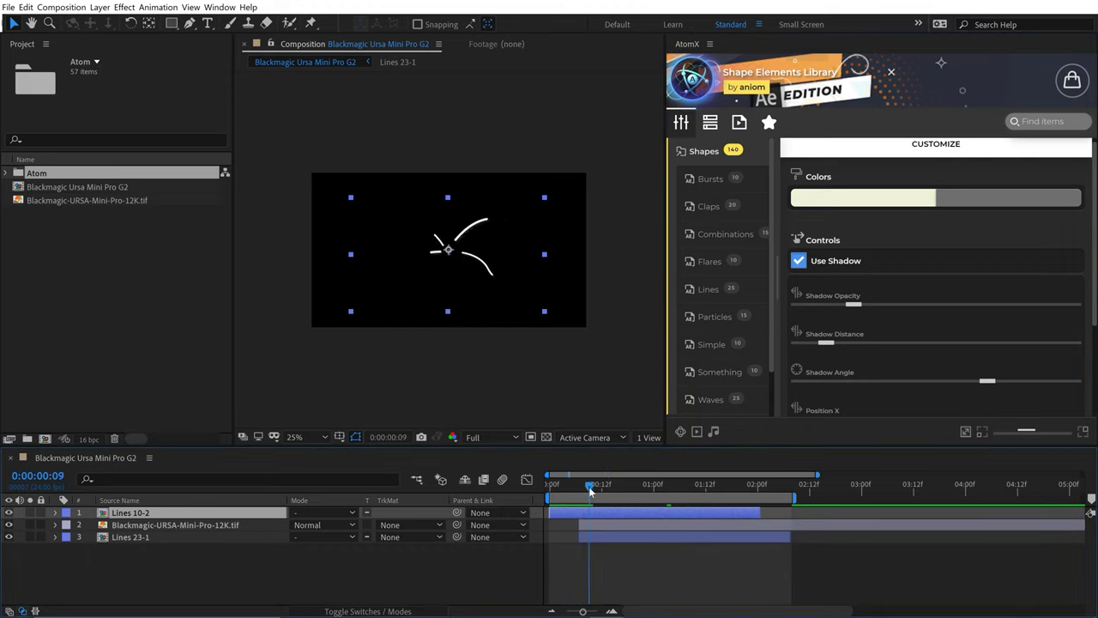
left_click(863, 198)
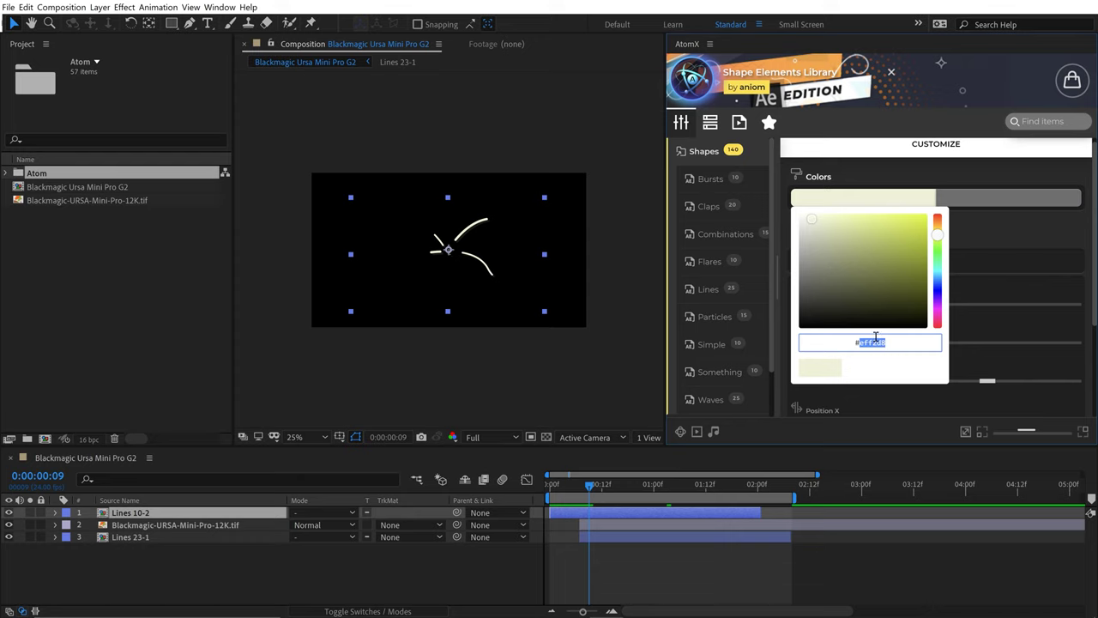
type("f2ab27")
left_click(993, 225)
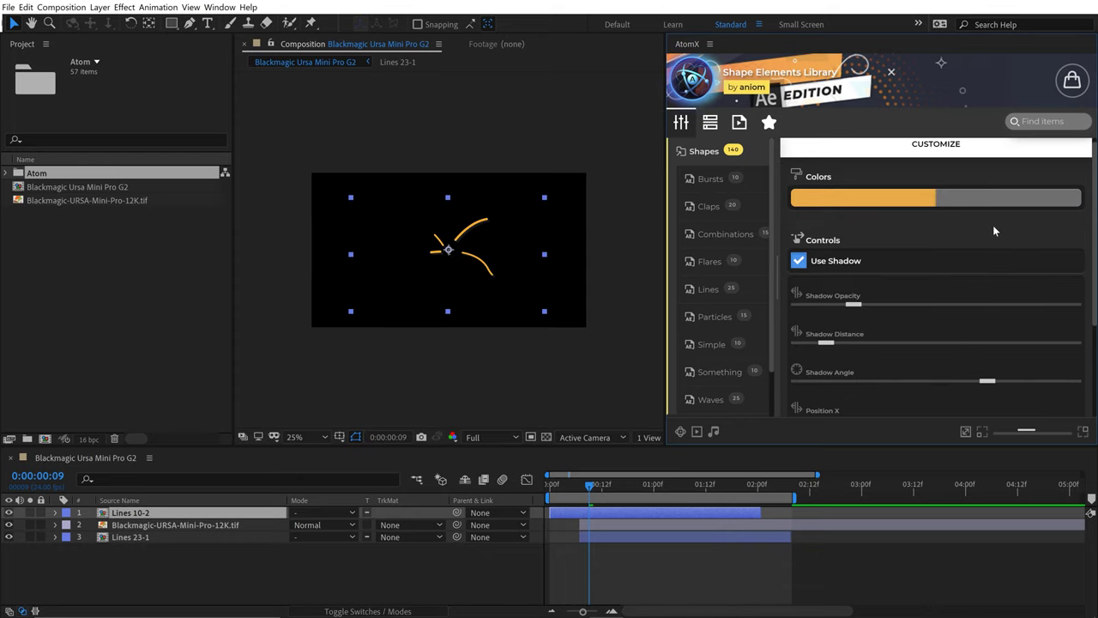
Reduce the Scale of the Lines 10-2 shape to about 105
scroll(935, 283, "down", 5)
left_click_drag(974, 359, 858, 361)
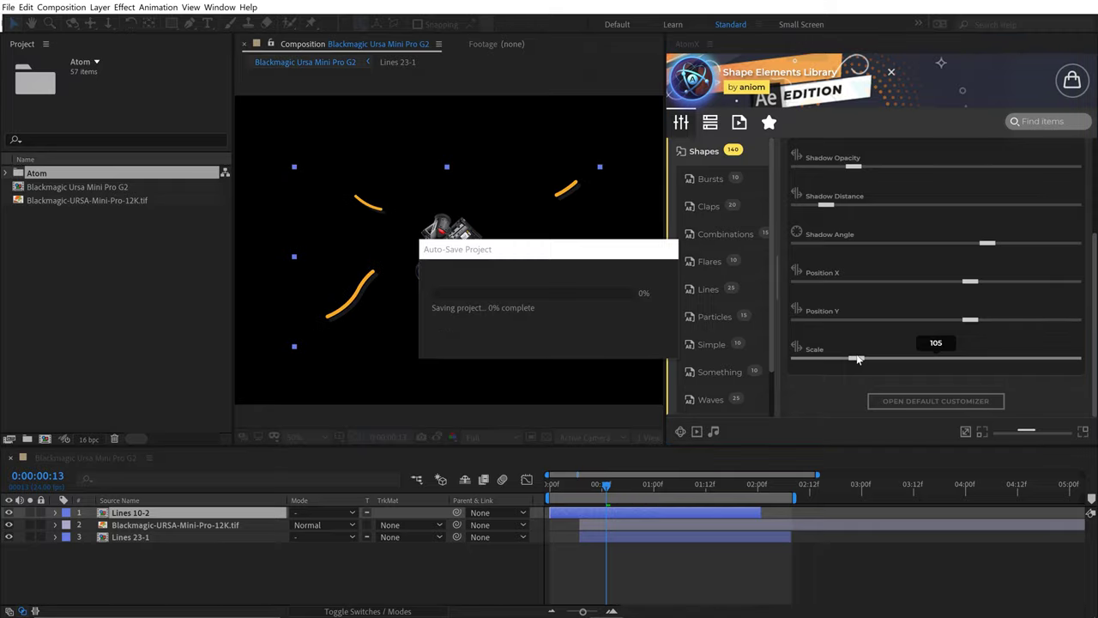
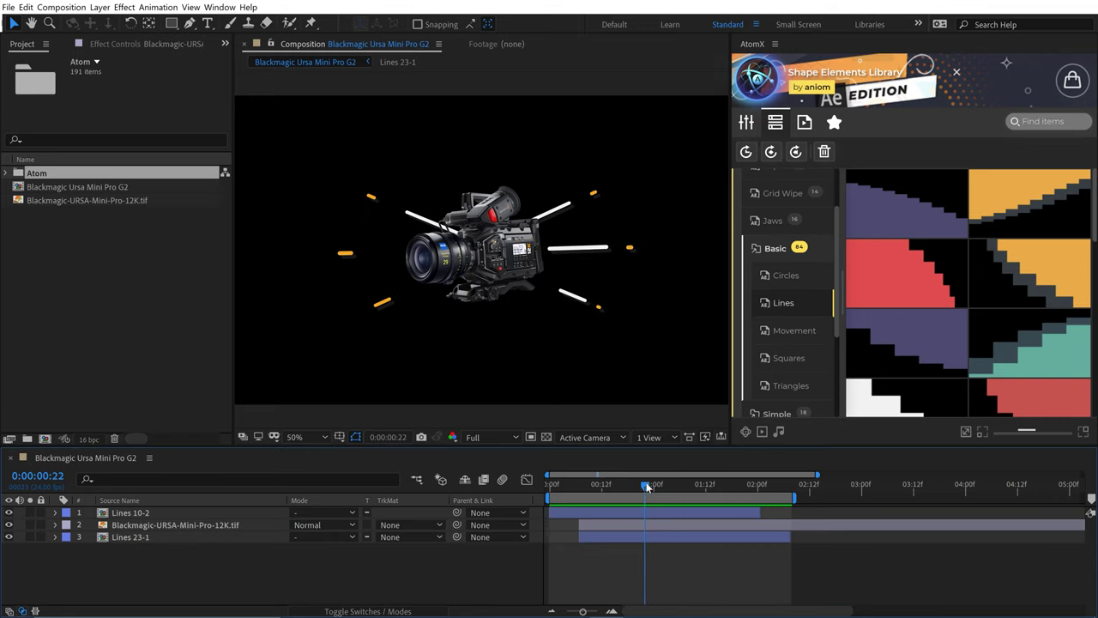
Add the Basic Lines 2-2 stepped orange transition at 0:00:00:22 and scrub to 0:00:01:09 to preview it over the camera
left_click(1024, 233)
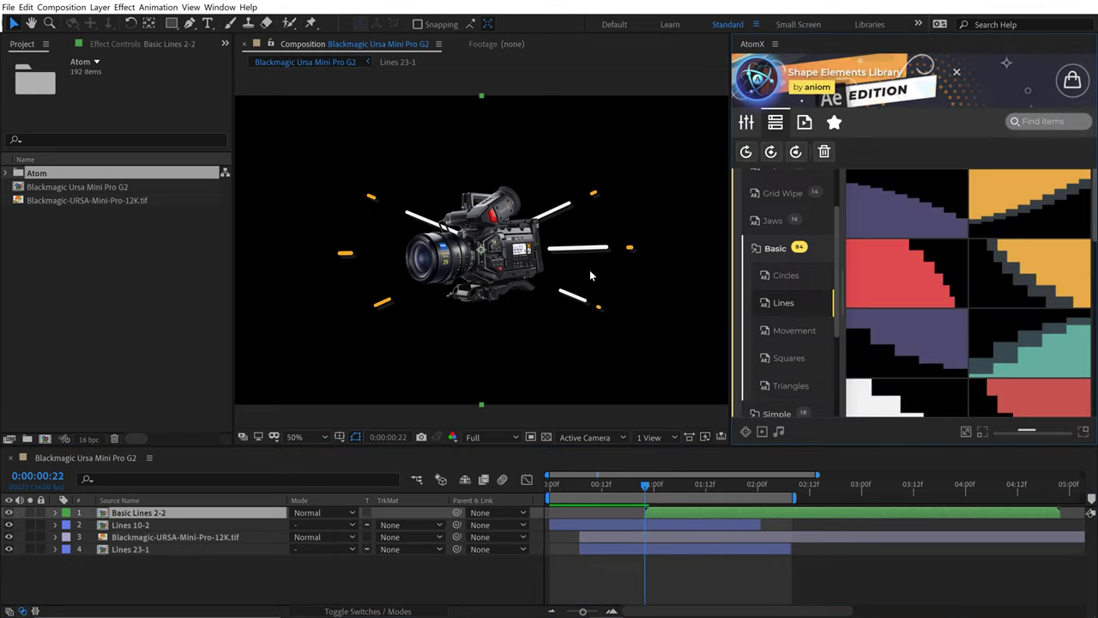
left_click_drag(650, 485, 695, 487)
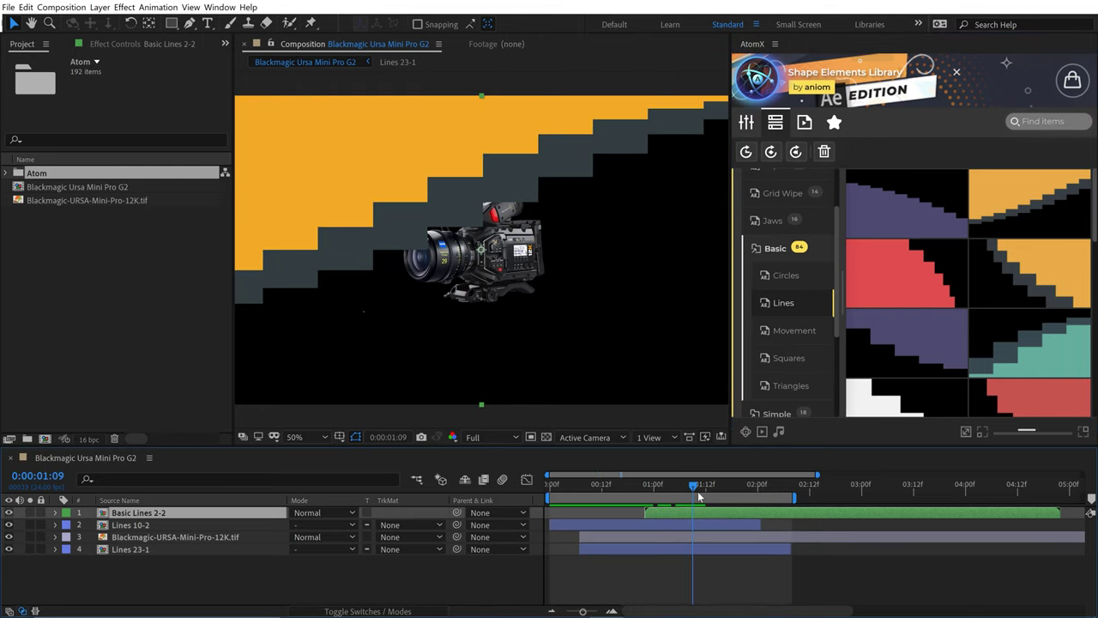
Check the orange hex code of the Basic Lines 2-2 transition and set its dark grey color to white
left_click(749, 125)
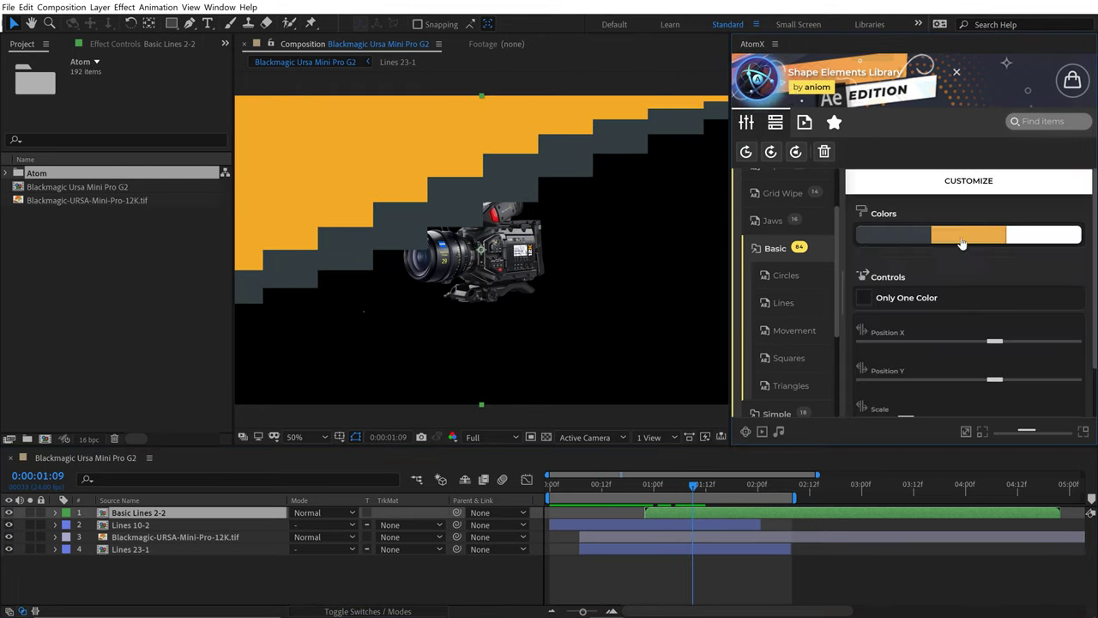
left_click(968, 241)
double_click(1018, 382)
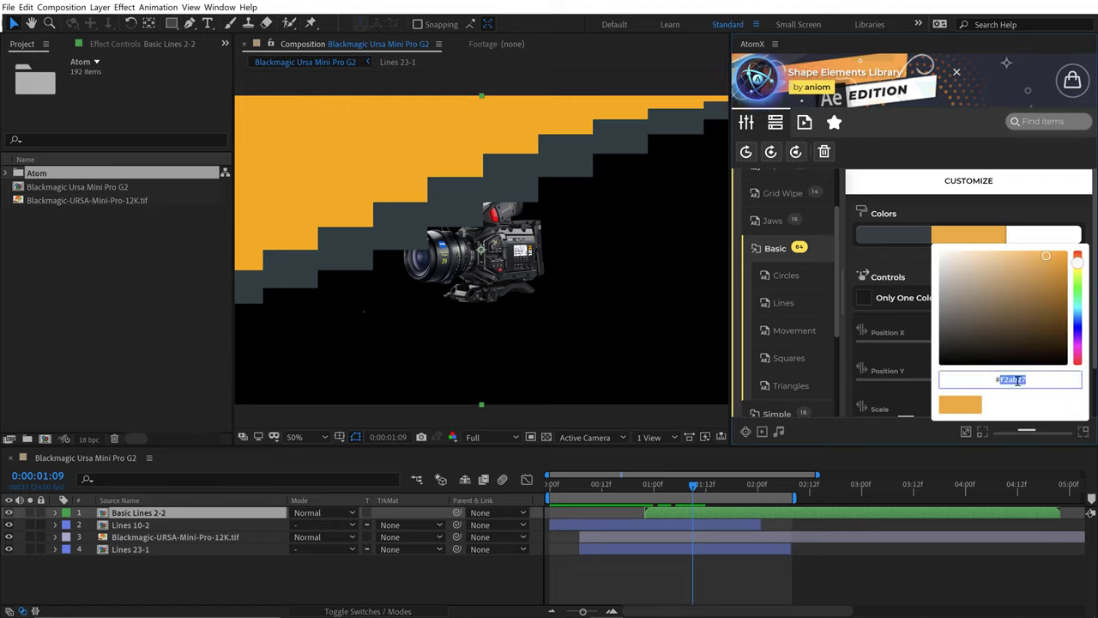
left_click(897, 199)
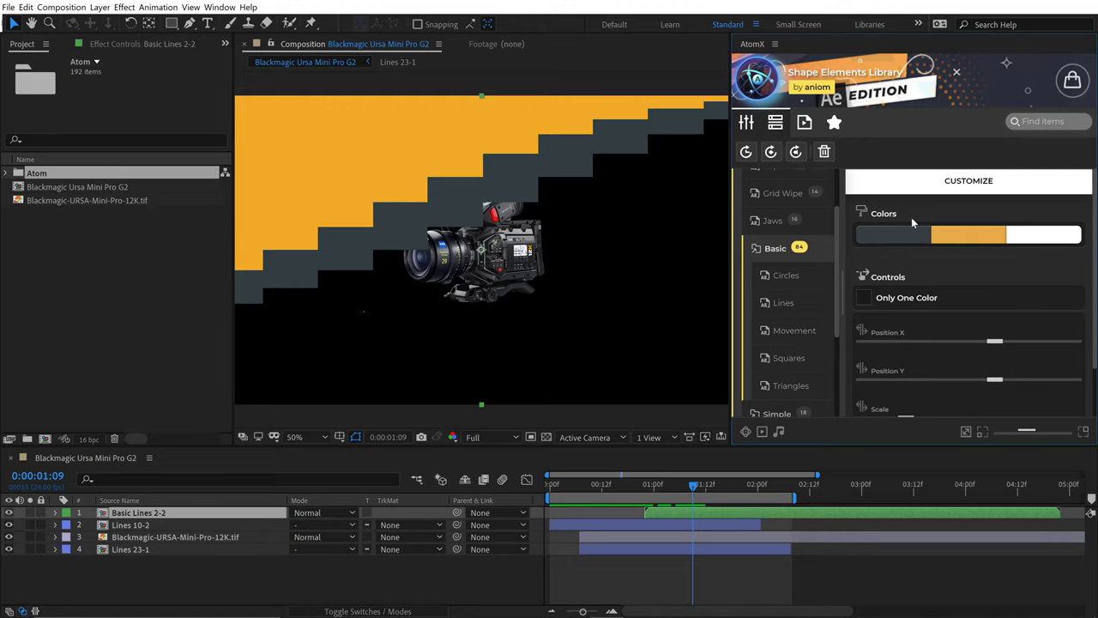
left_click(907, 243)
left_click_drag(884, 341, 844, 241)
scroll(948, 367, "down", 1)
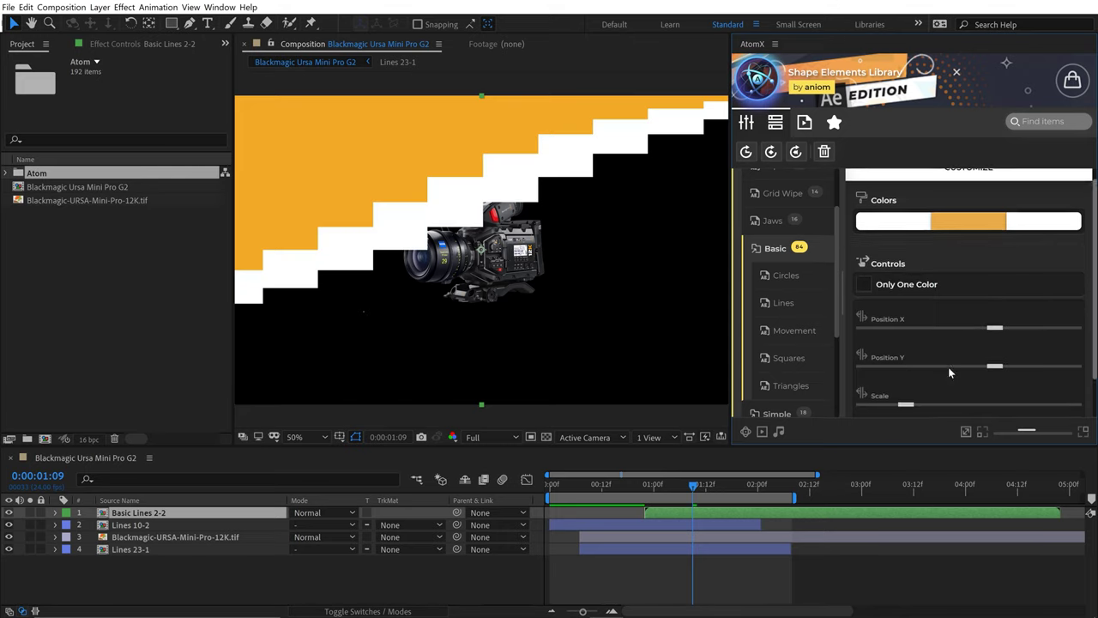
Shift the Basic Lines 2-2 layer to start at about 0:00:01:00 and scrub through the transition until it covers the frame
left_click_drag(693, 486, 648, 486)
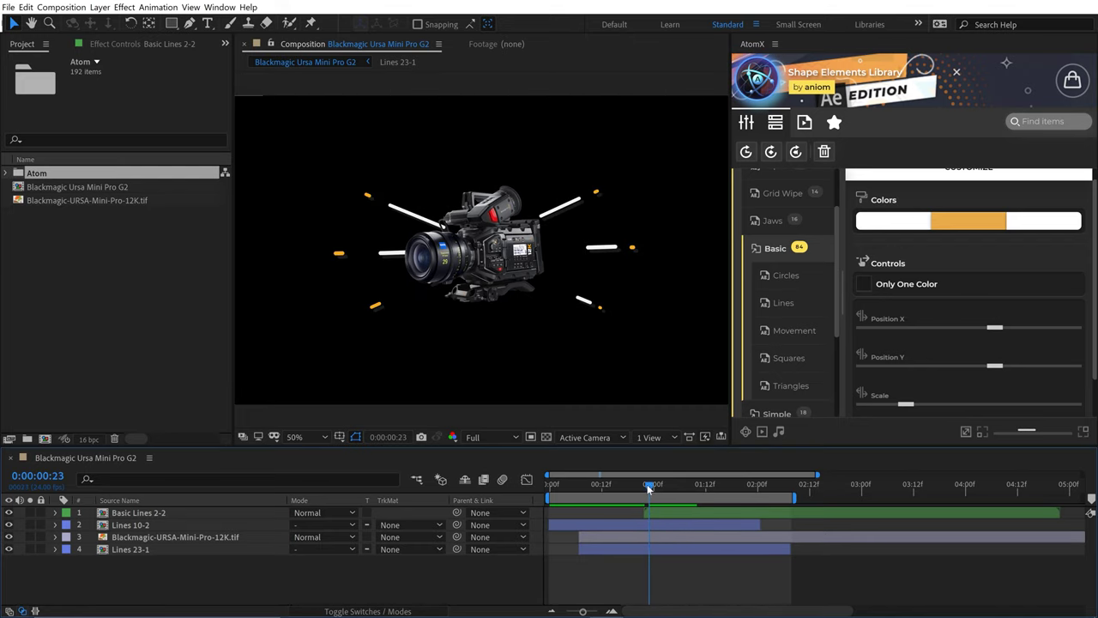
left_click_drag(659, 508, 788, 486)
left_click(646, 487)
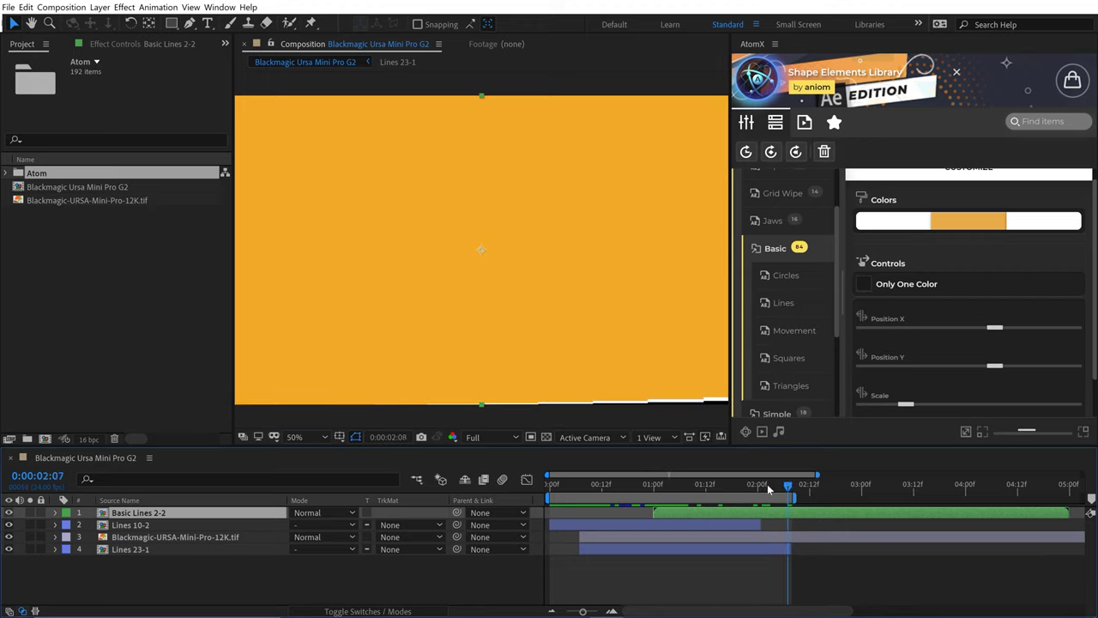
key("Page_Down")
key("Page_Down")
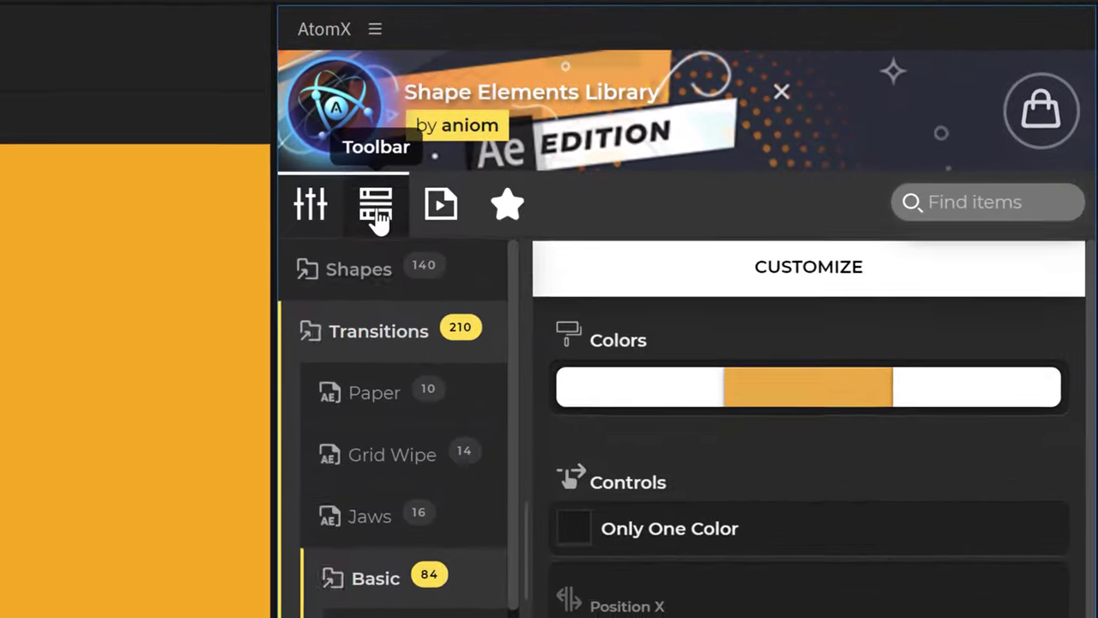
Show the AtomX toolbar and speed up the Basic Lines 2-2 transition by shortening its layer to end at about 0:00:03:22
left_click(377, 220)
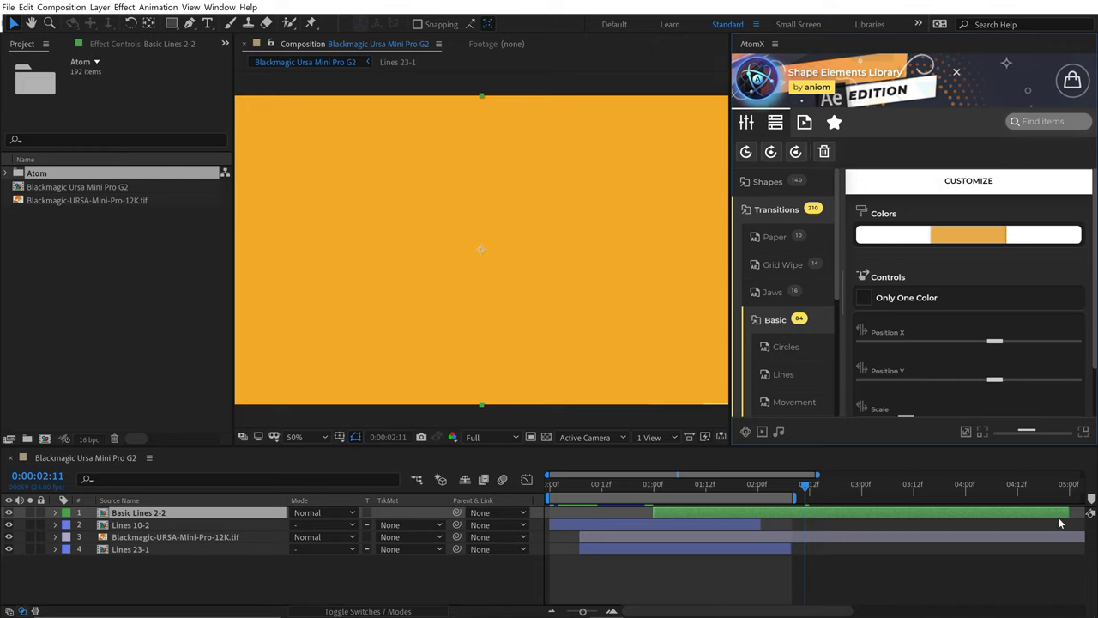
mouse_move(731, 483)
left_mouse_down()
mouse_move(686, 484)
mouse_move(711, 486)
left_mouse_up()
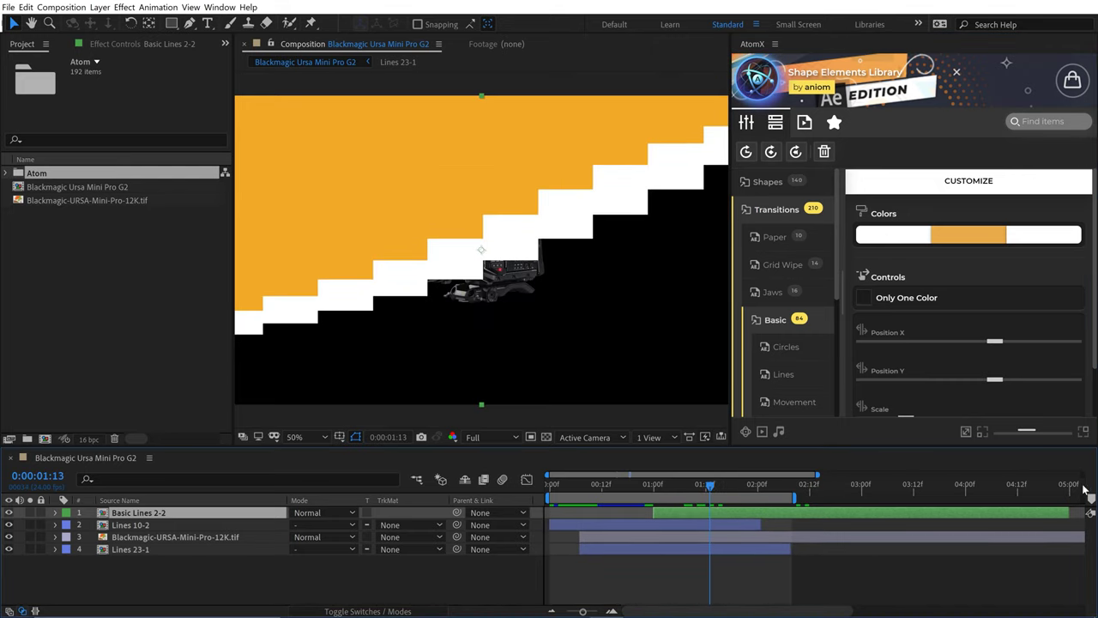
left_click_drag(1004, 513, 996, 513)
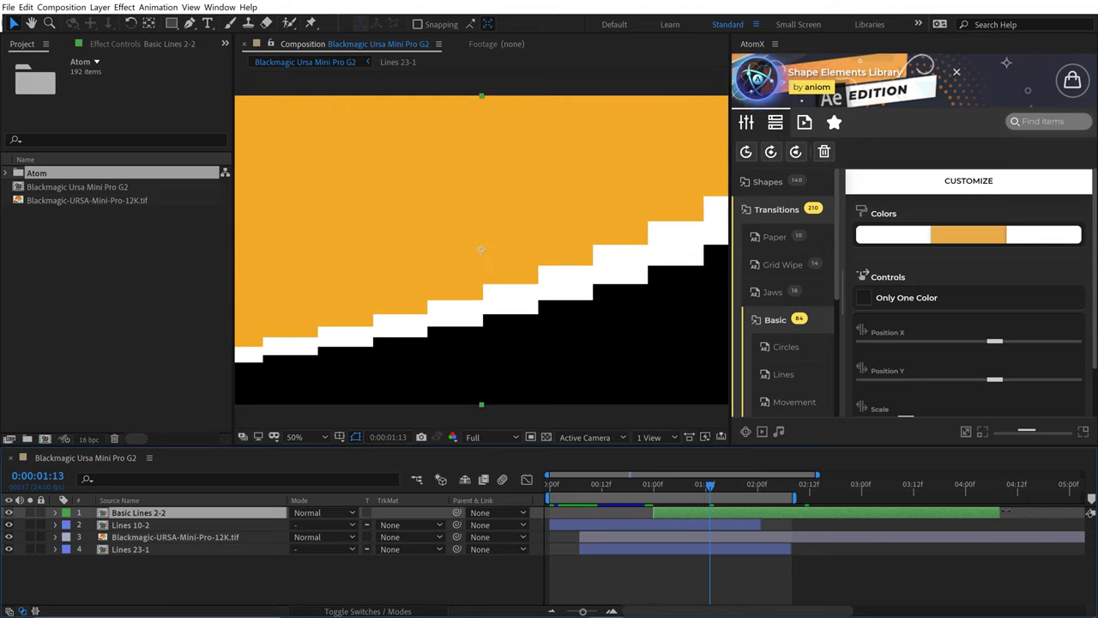
left_click_drag(976, 513, 952, 512)
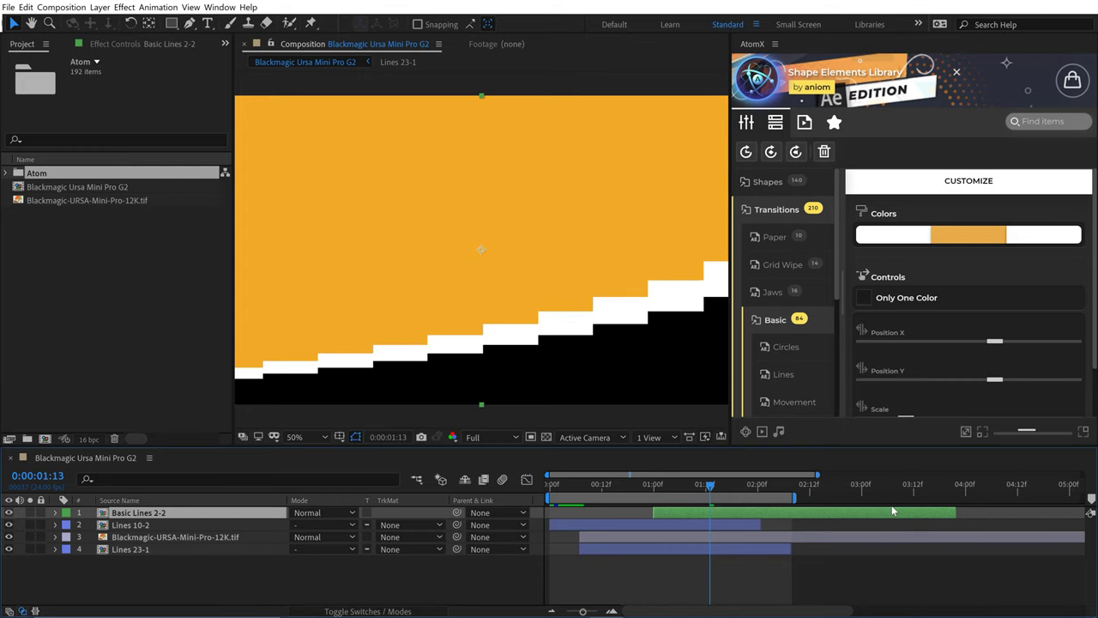
Try to shorten the Lines 23-1 layer so it ends level with the Lines 10-2 layer
left_click(578, 525)
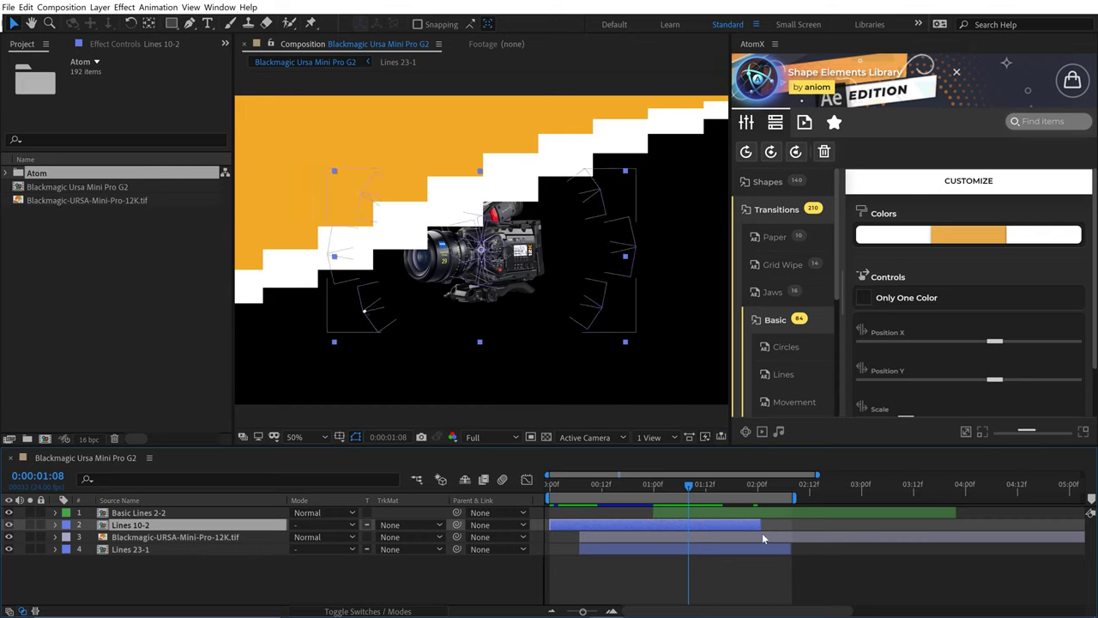
left_click(628, 485)
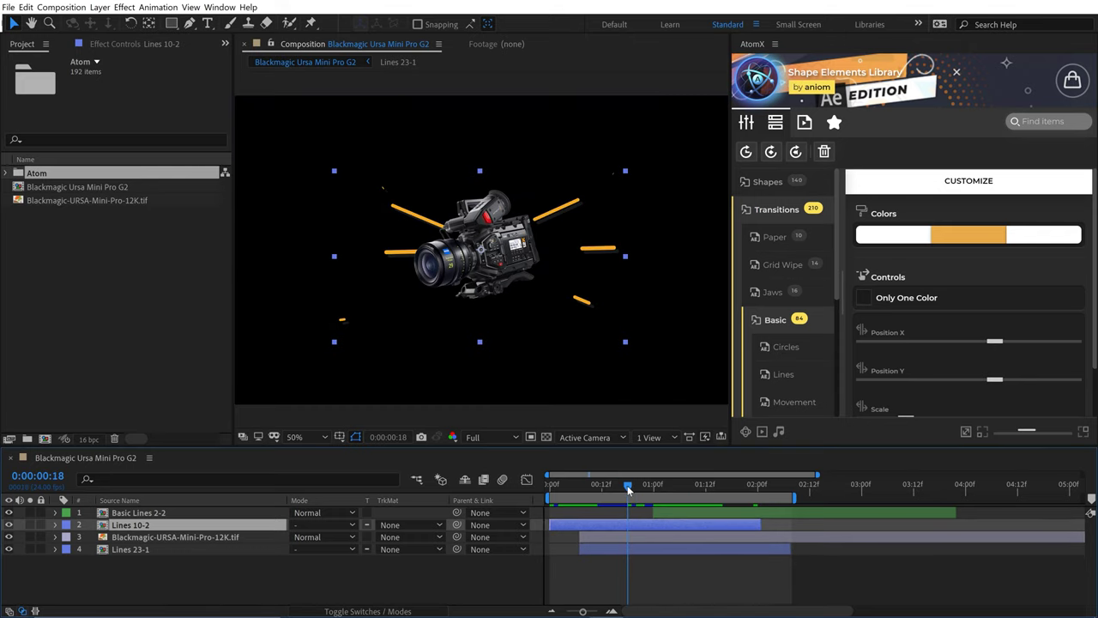
left_click(765, 551)
left_click_drag(780, 548, 760, 549)
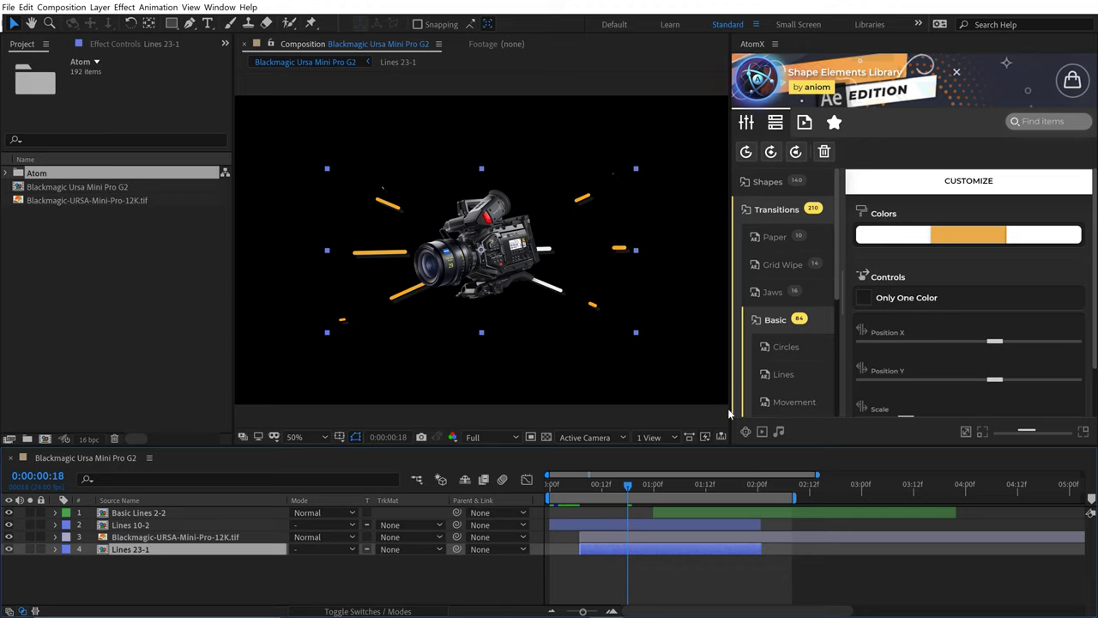
left_click_drag(761, 550, 791, 549)
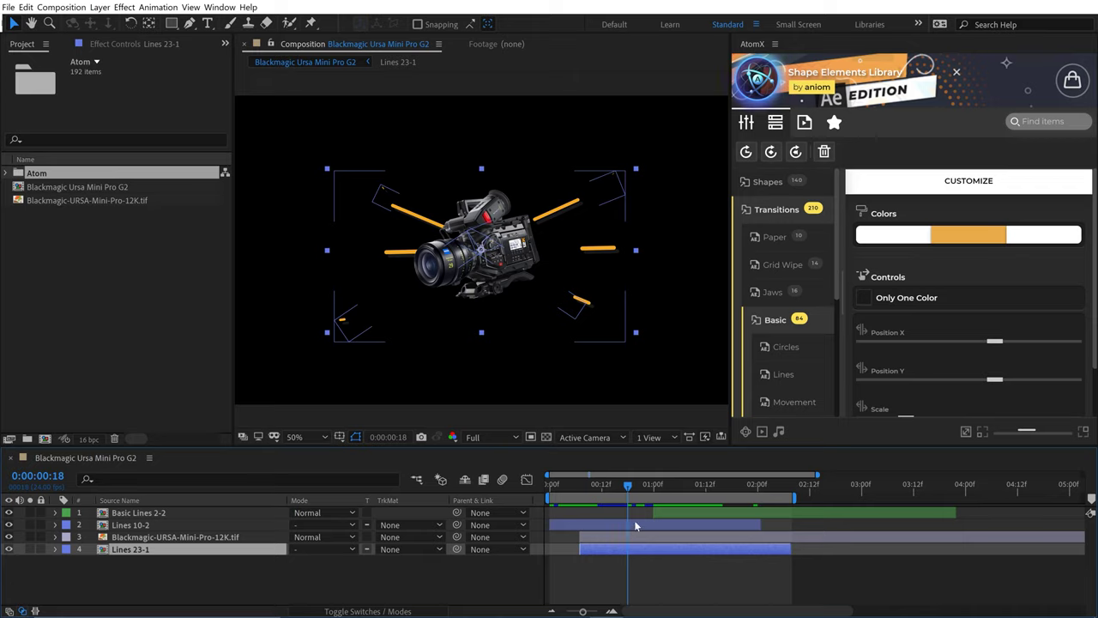
Move the Basic Lines 2-2 layer to start at about 0:00:00:18 and scrub to 0:00:01:17
left_click(699, 509)
left_click_drag(643, 484, 703, 485)
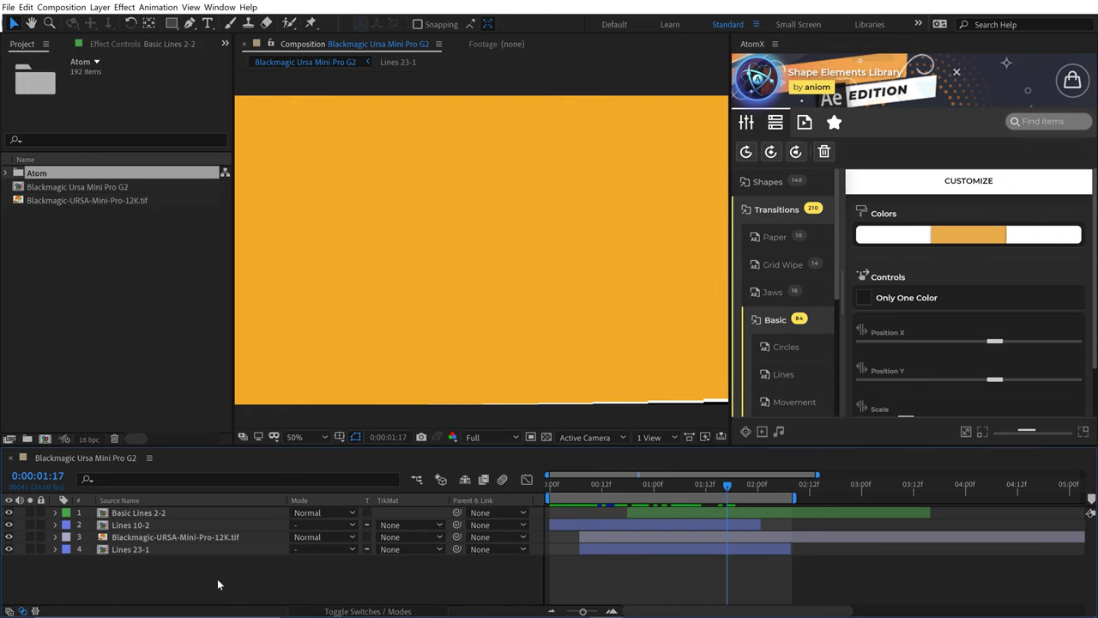
Add a "12K" text layer over the orange transition in the composition
key("ctrl+t")
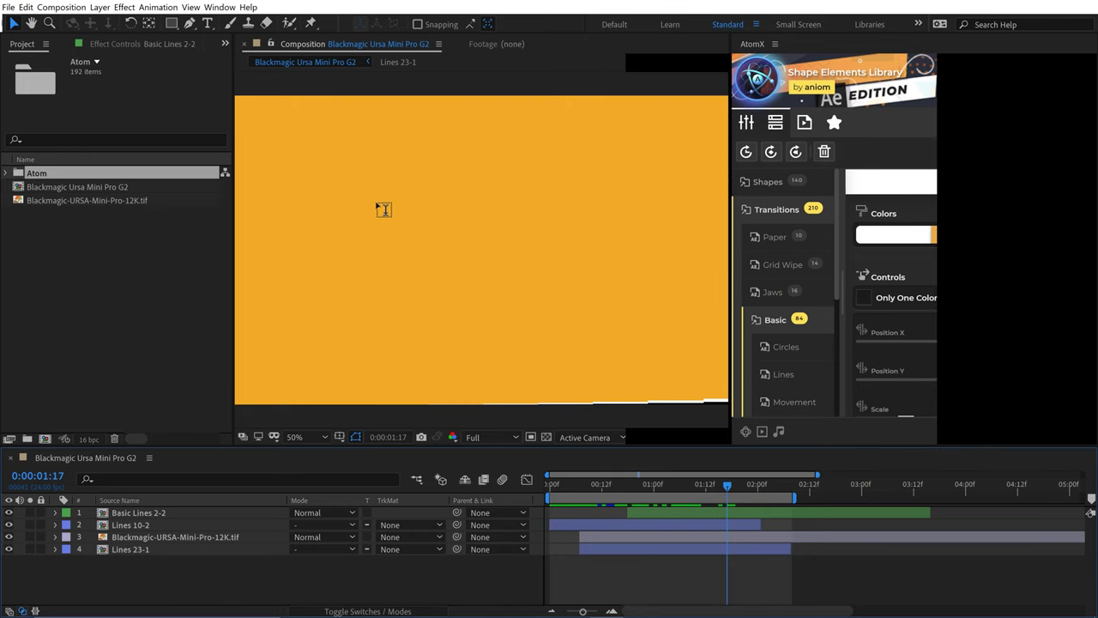
left_click(458, 256)
type("12K")
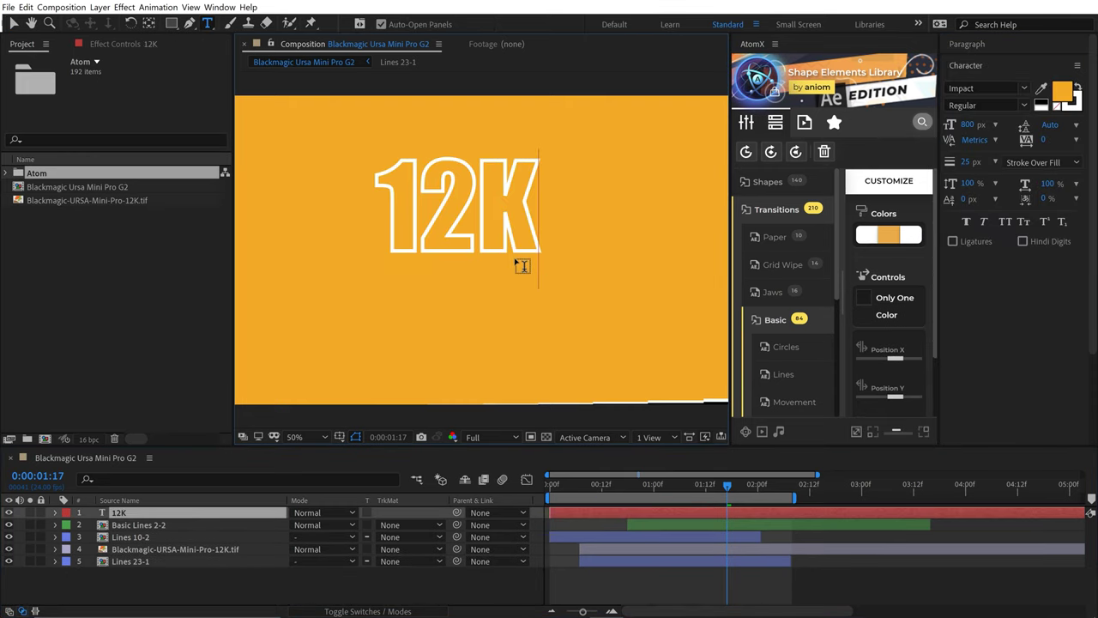
left_click(237, 582)
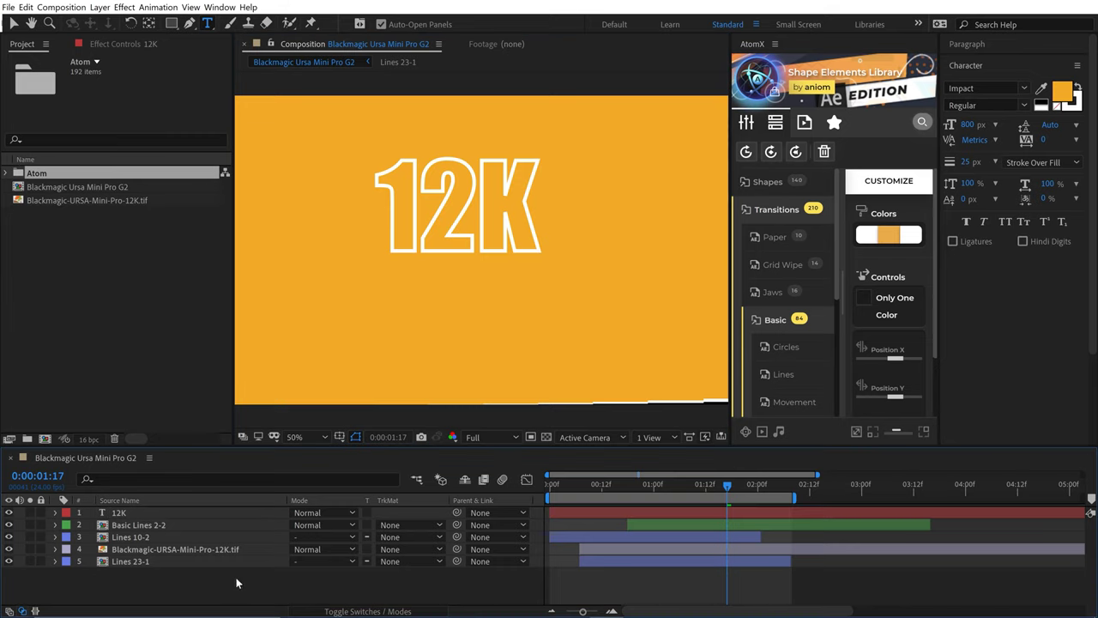
Center the 12K text horizontally and vertically in the composition with the Align options
key("v")
left_click_drag(512, 229, 572, 262)
left_click(219, 7)
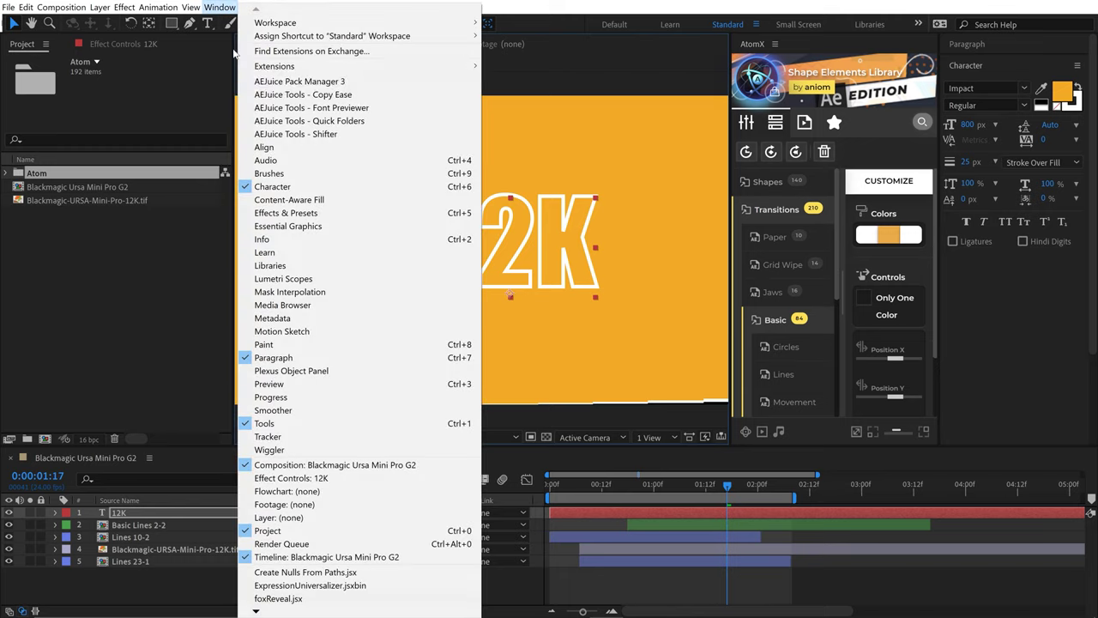
left_click(266, 147)
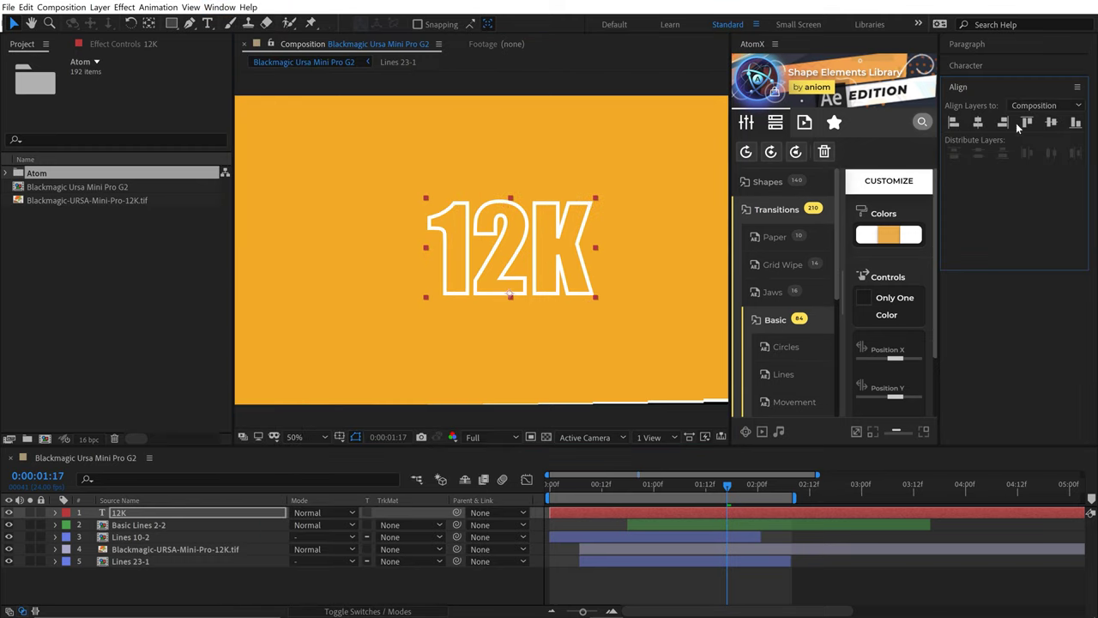
left_click(978, 122)
left_click(1051, 122)
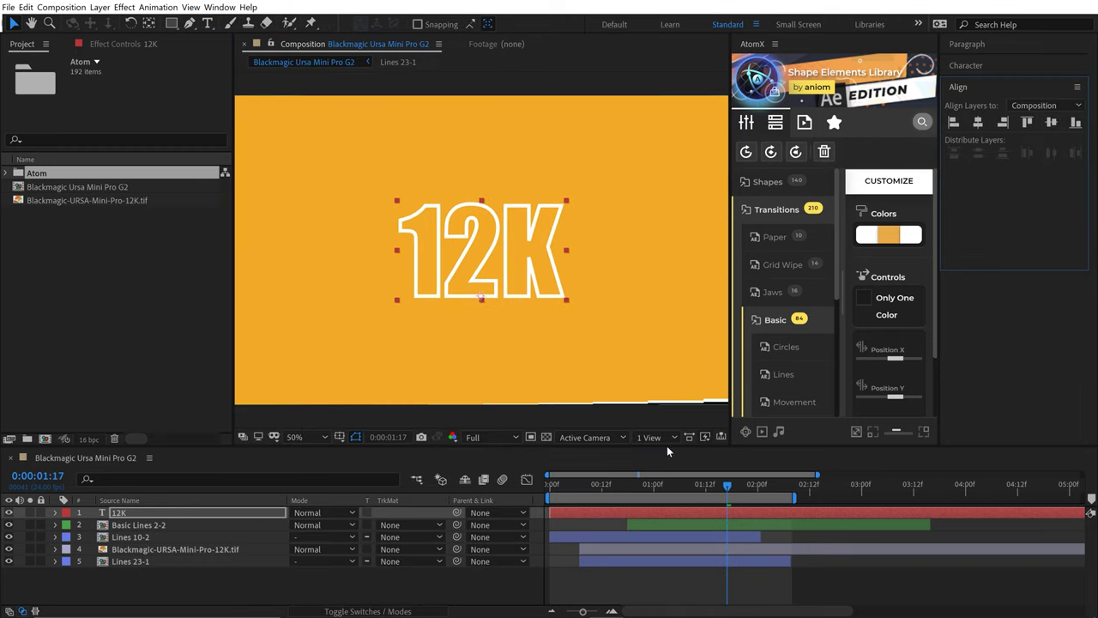
Go to 0:00:01:07 and apply the Set Matte effect to the 12K text layer
left_click_drag(726, 485, 685, 484)
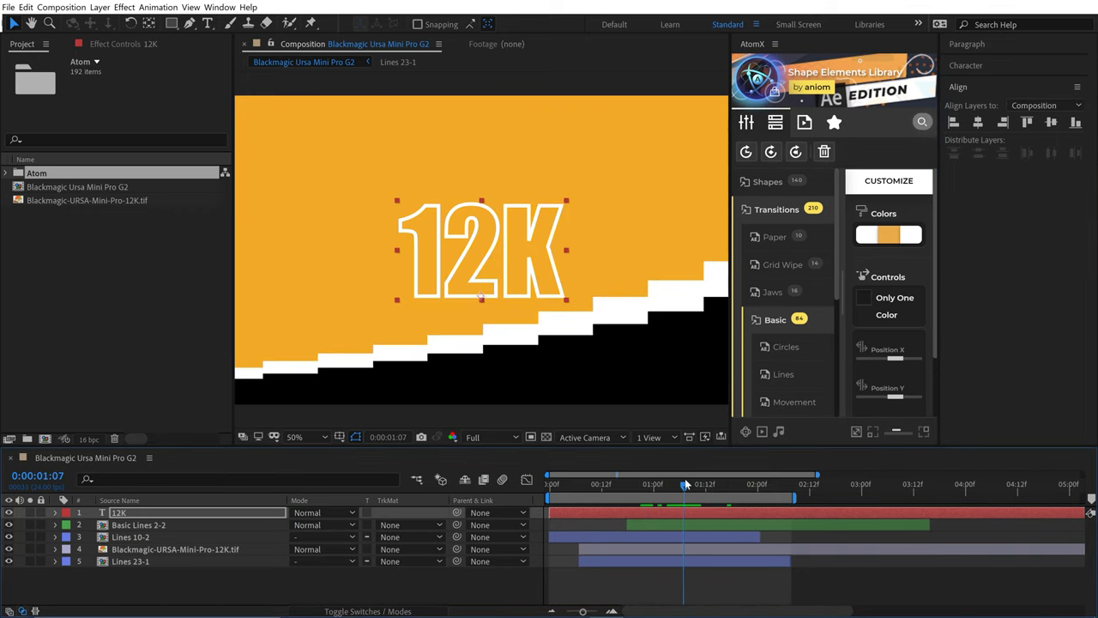
left_click(122, 514)
left_click(110, 44)
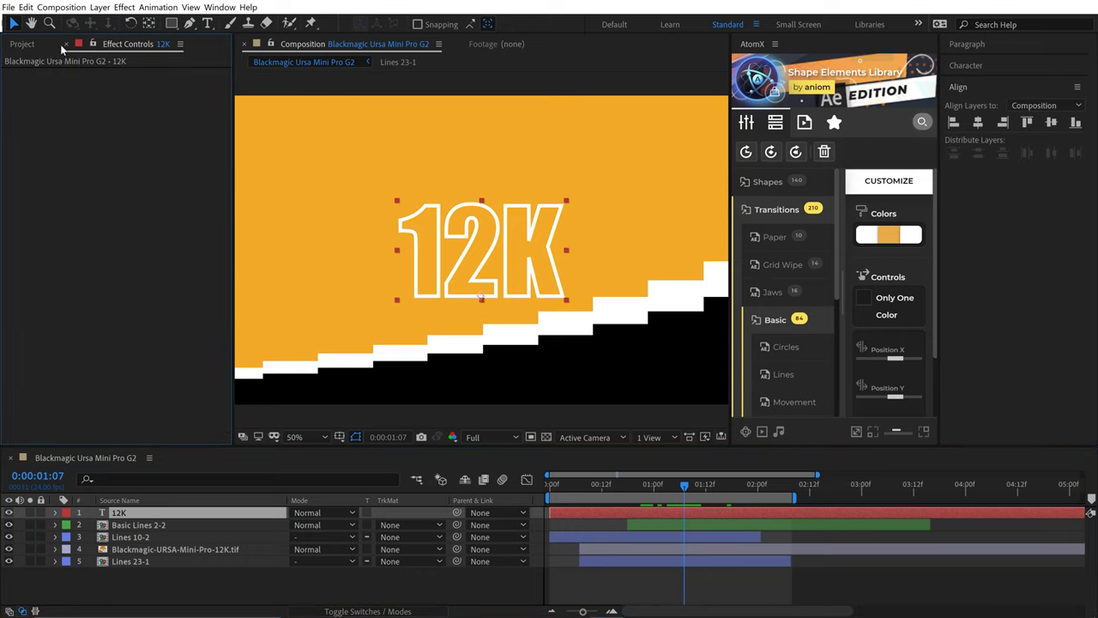
left_click(220, 6)
left_click(277, 214)
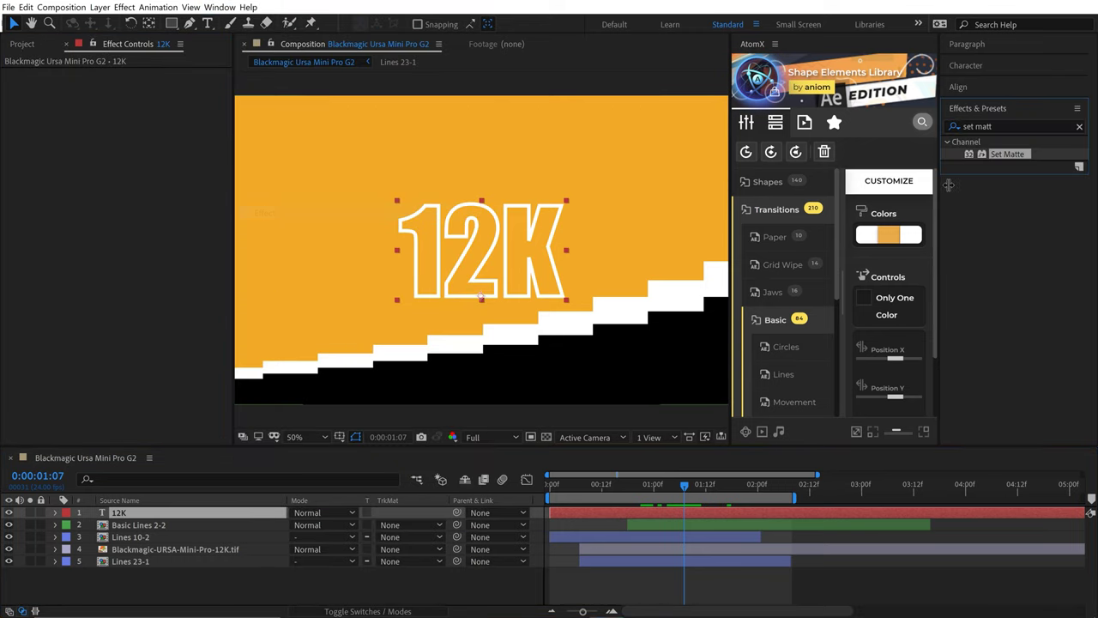
left_click(1007, 152)
left_click_drag(1008, 153, 1008, 161)
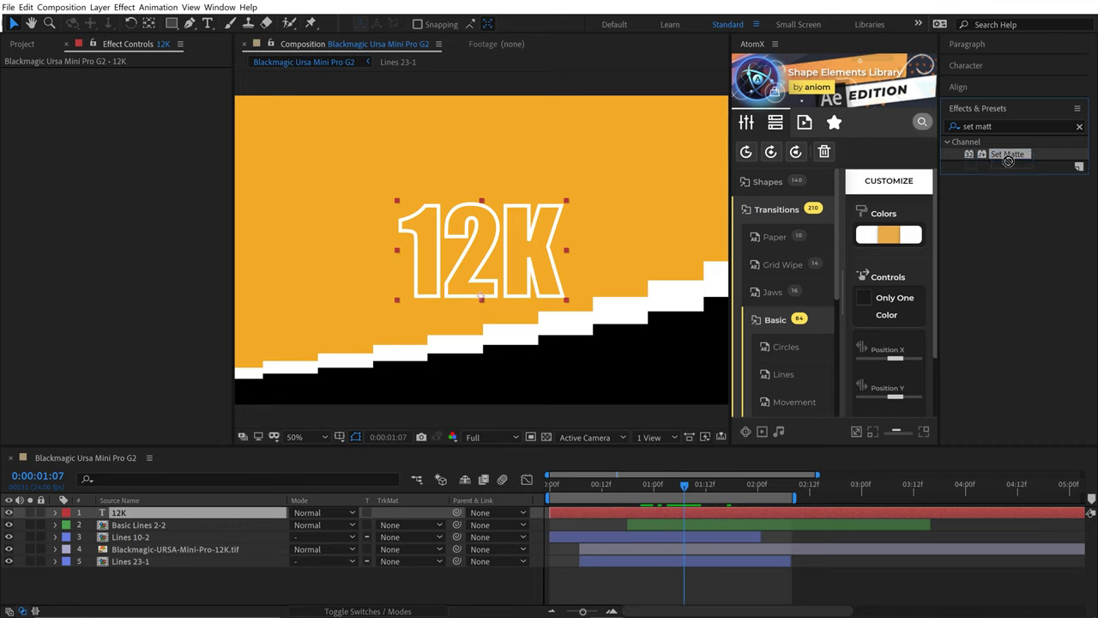
left_click_drag(928, 186, 144, 507)
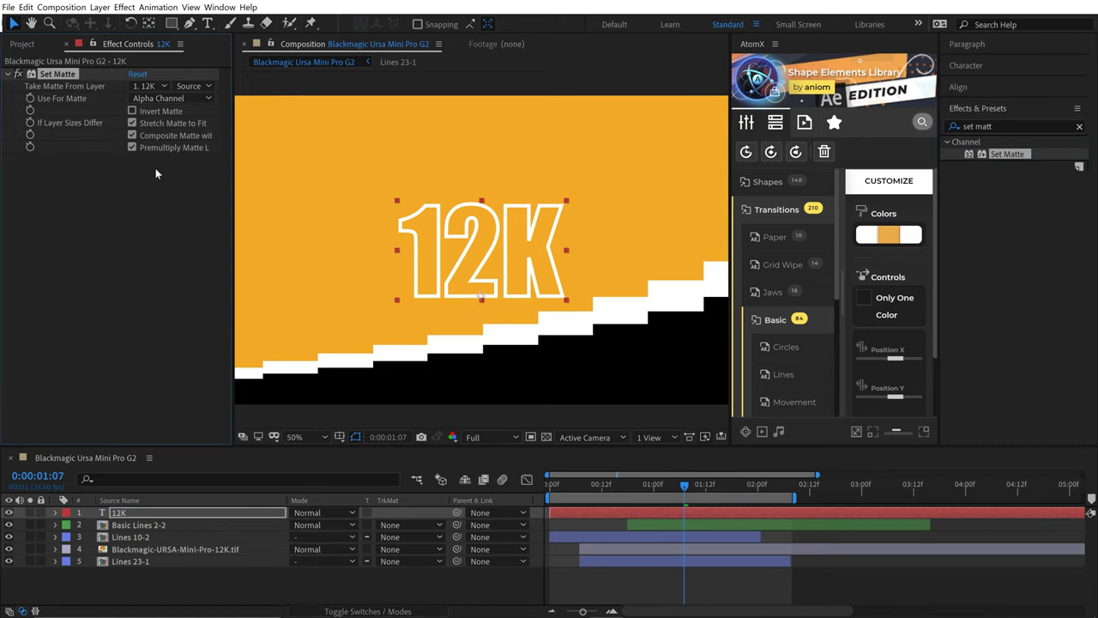
Take the 12K layer's Set Matte from the Basic Lines 2-2 layer and scrub through the animation to preview it
left_click(150, 85)
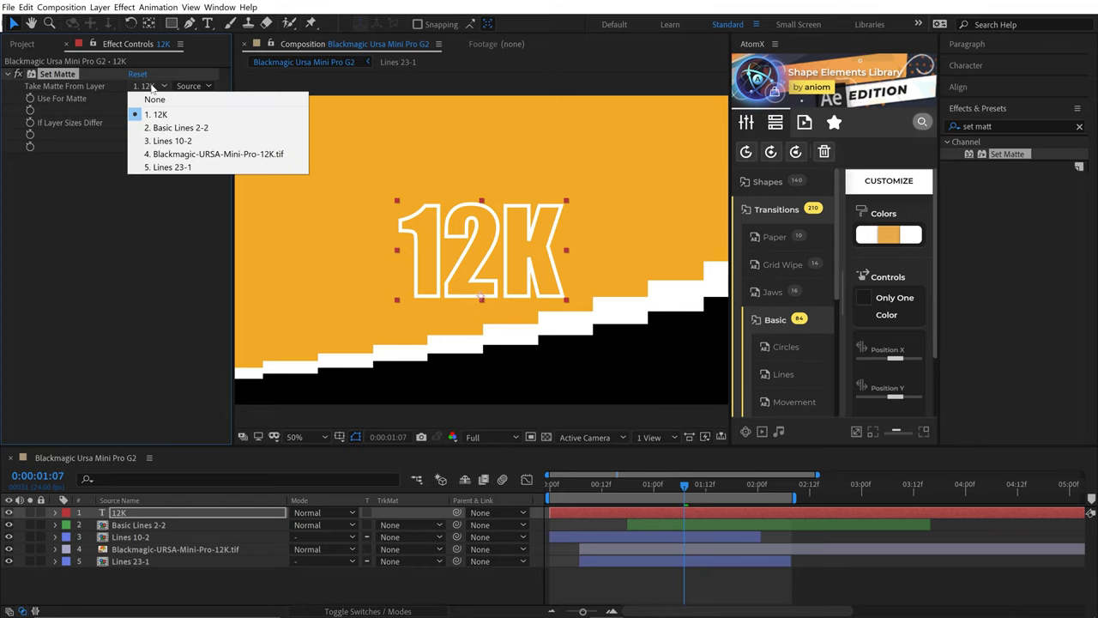
left_click(162, 127)
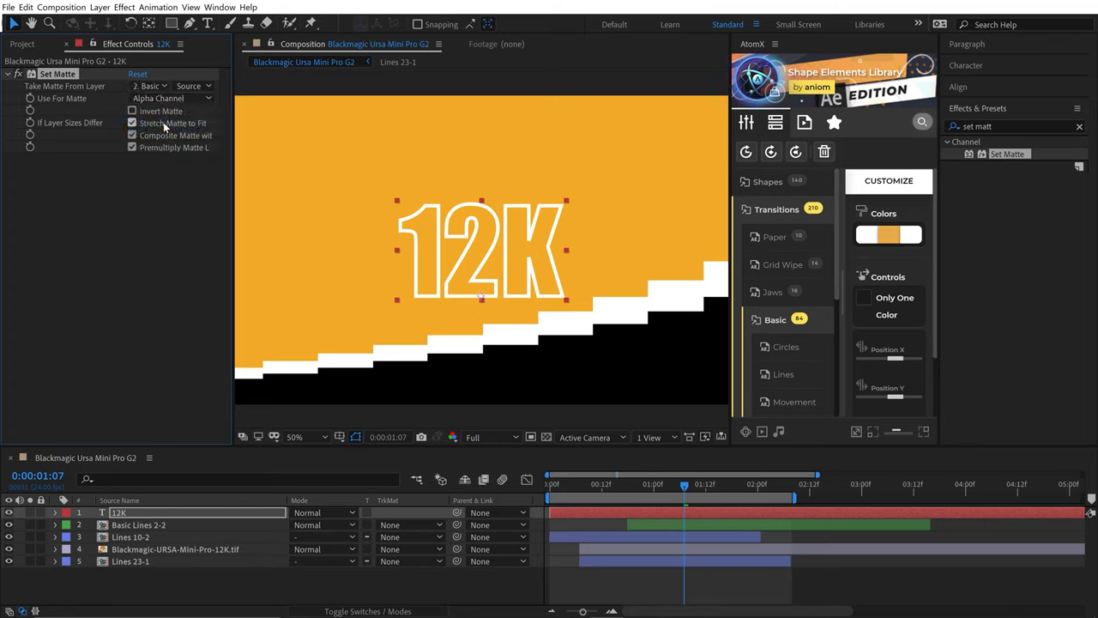
left_click_drag(687, 489, 610, 488)
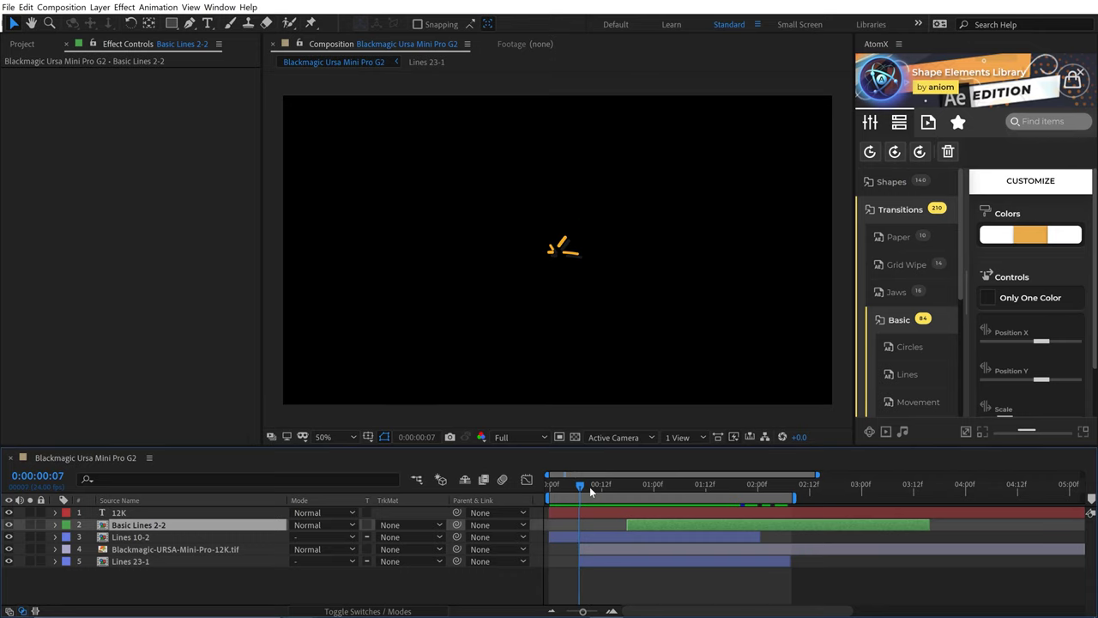
left_click_drag(591, 491, 605, 488)
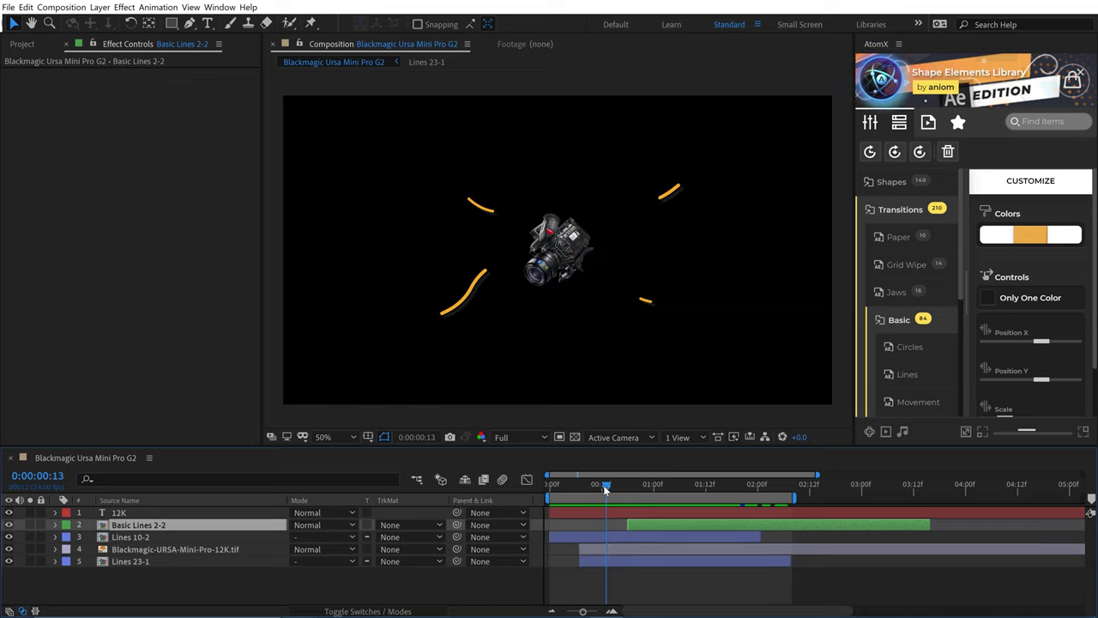
Add composition marker 1 at 0:00:00:13 and marker 2 at 0:00:01:03
key("F2")
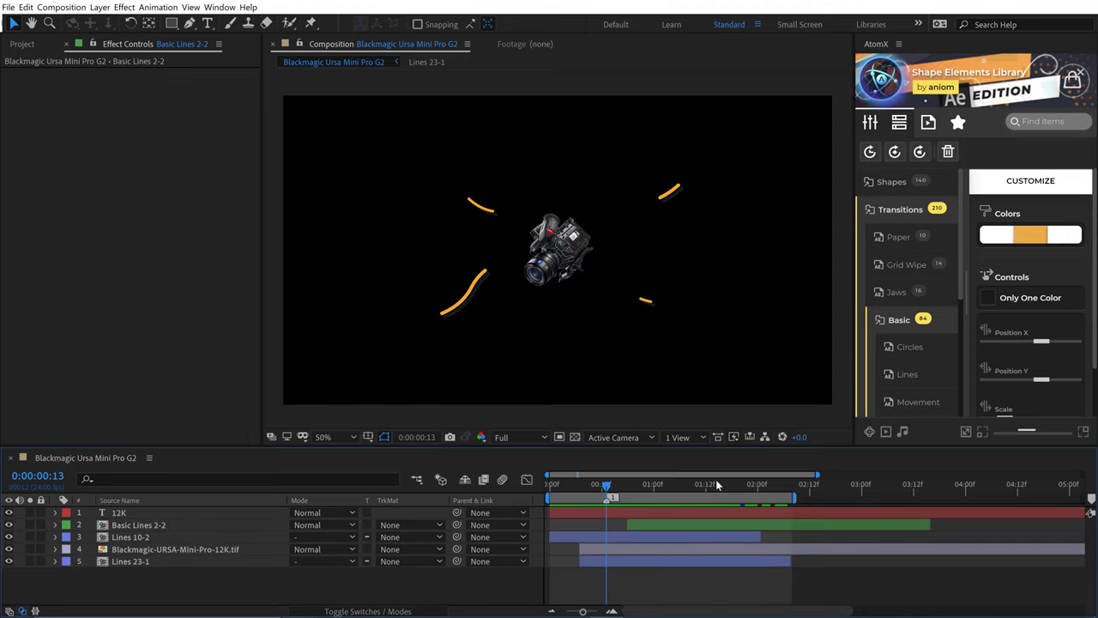
left_click_drag(605, 486, 668, 486)
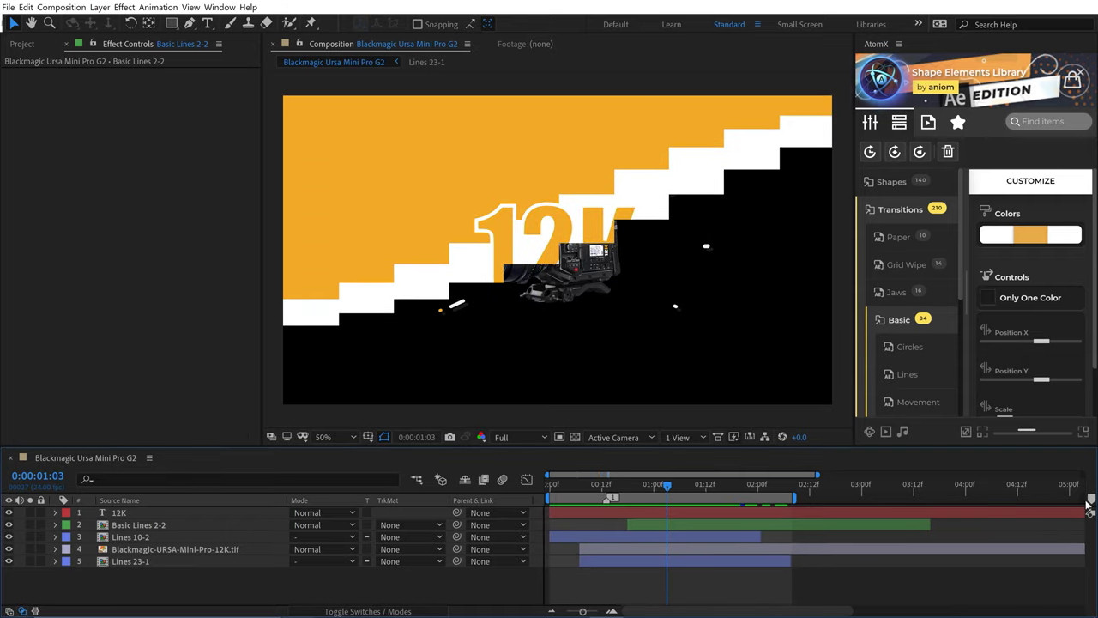
Widen the AtomX panel and mark two Whoosh sound effects from the Sound FX category as favorites
left_click(895, 208)
left_click(888, 181)
left_click(888, 208)
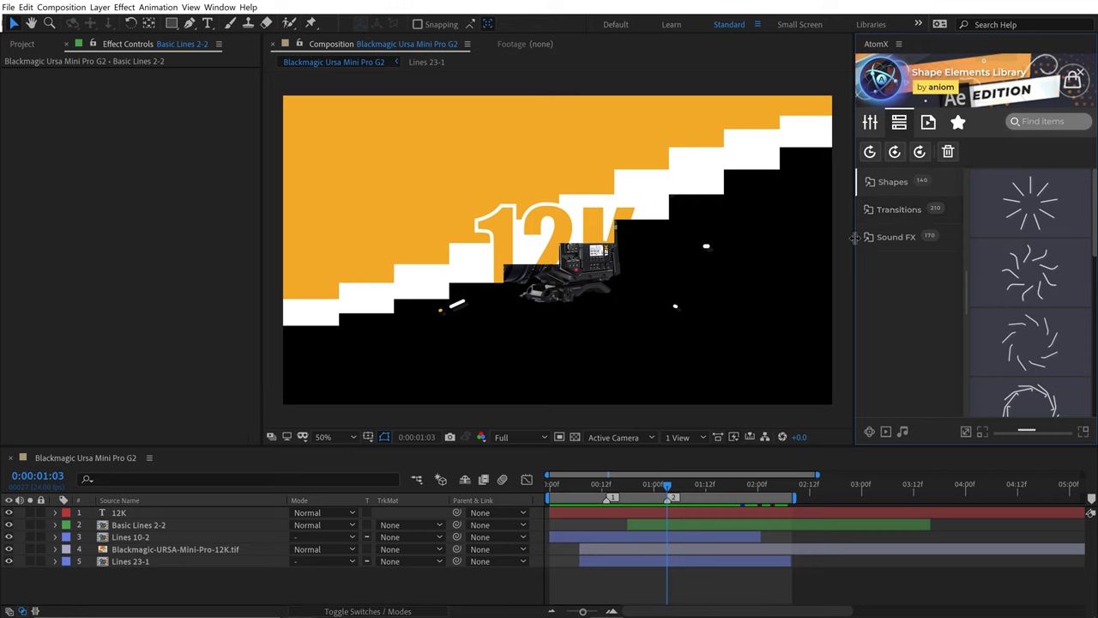
left_click_drag(855, 279, 717, 278)
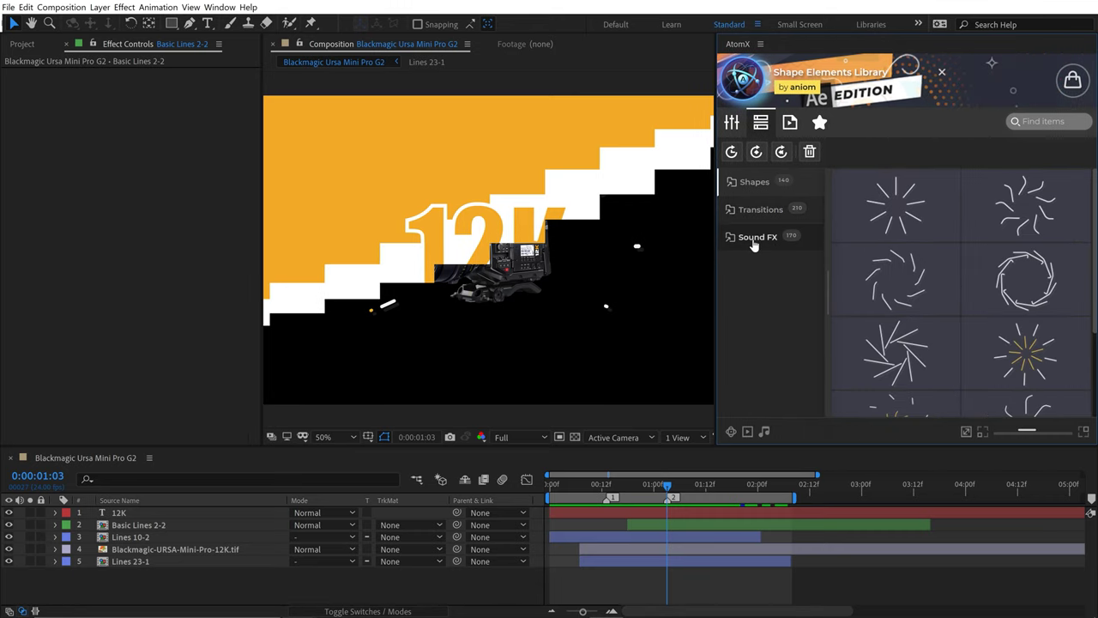
left_click(753, 241)
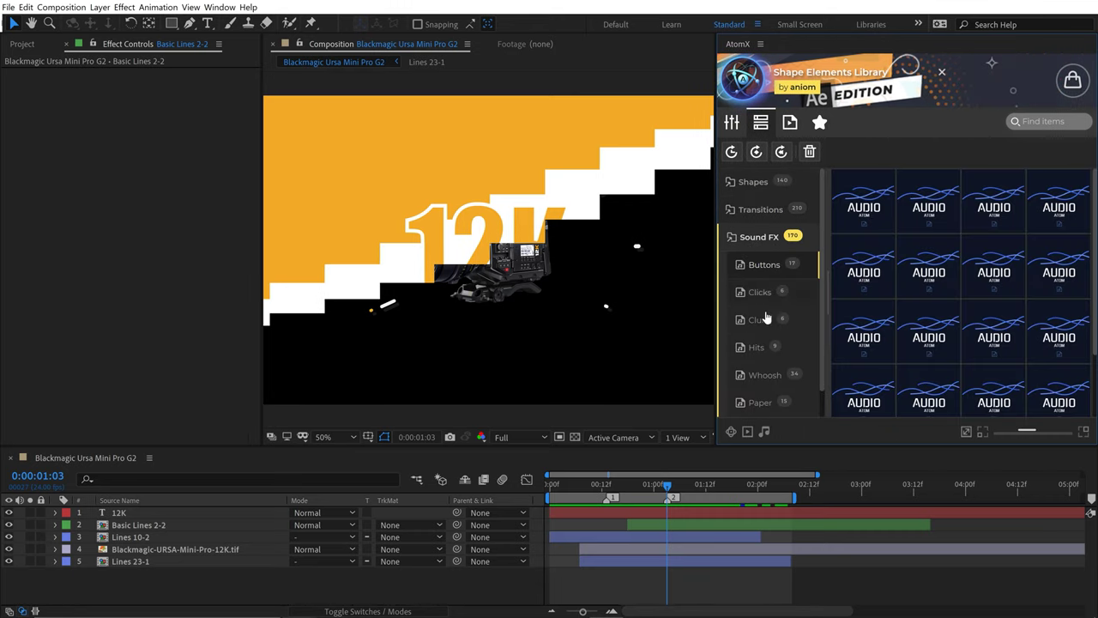
scroll(766, 315, "down", 1)
left_click(776, 347)
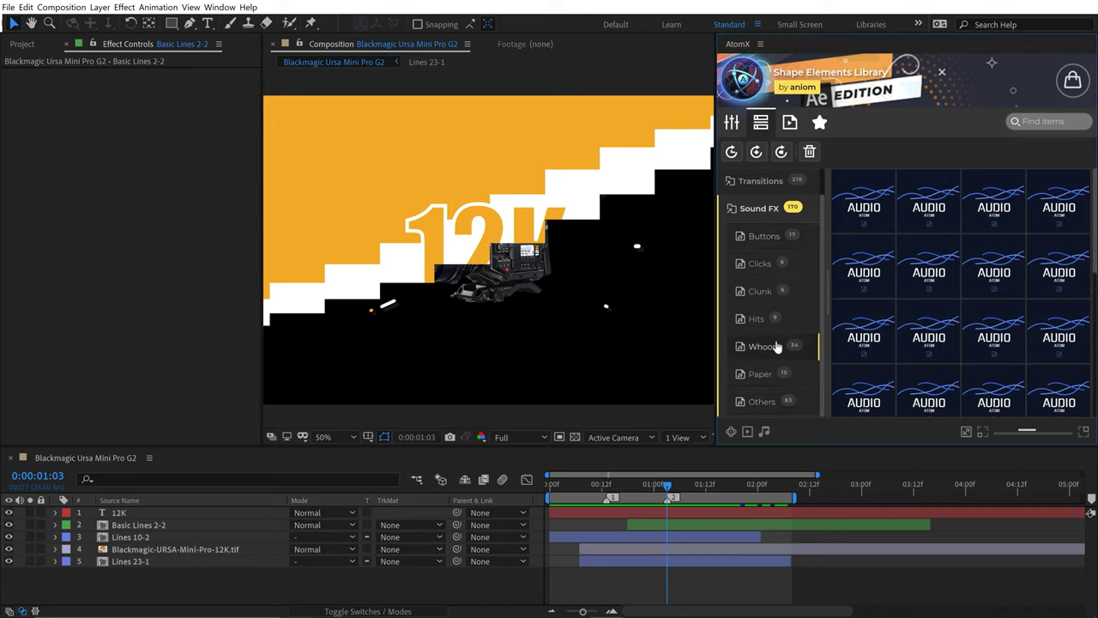
left_click(949, 247)
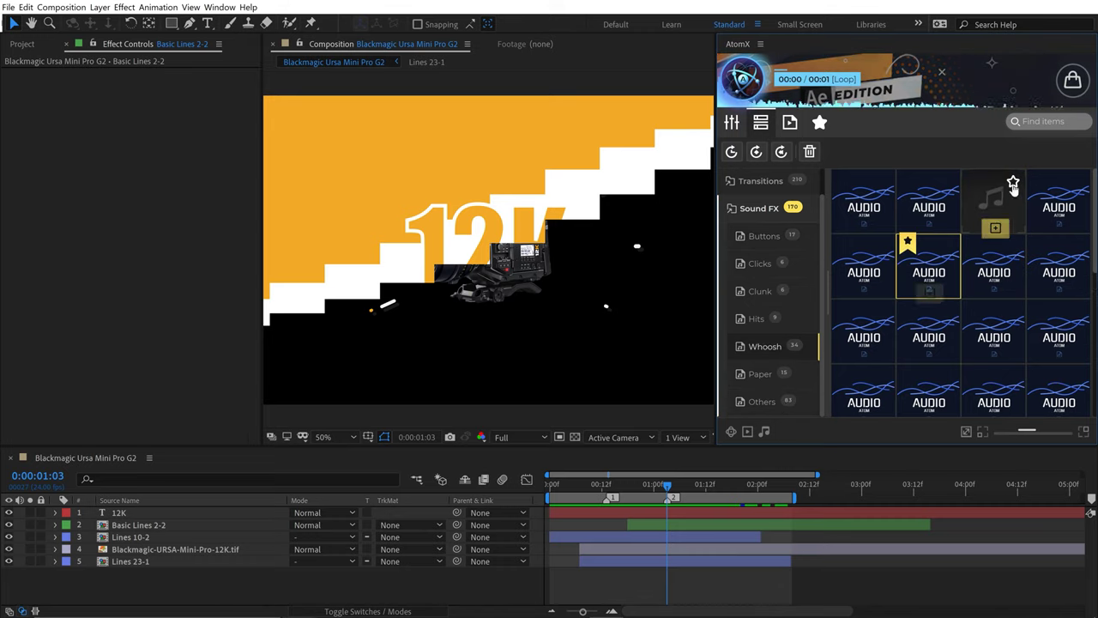
left_click(1015, 184)
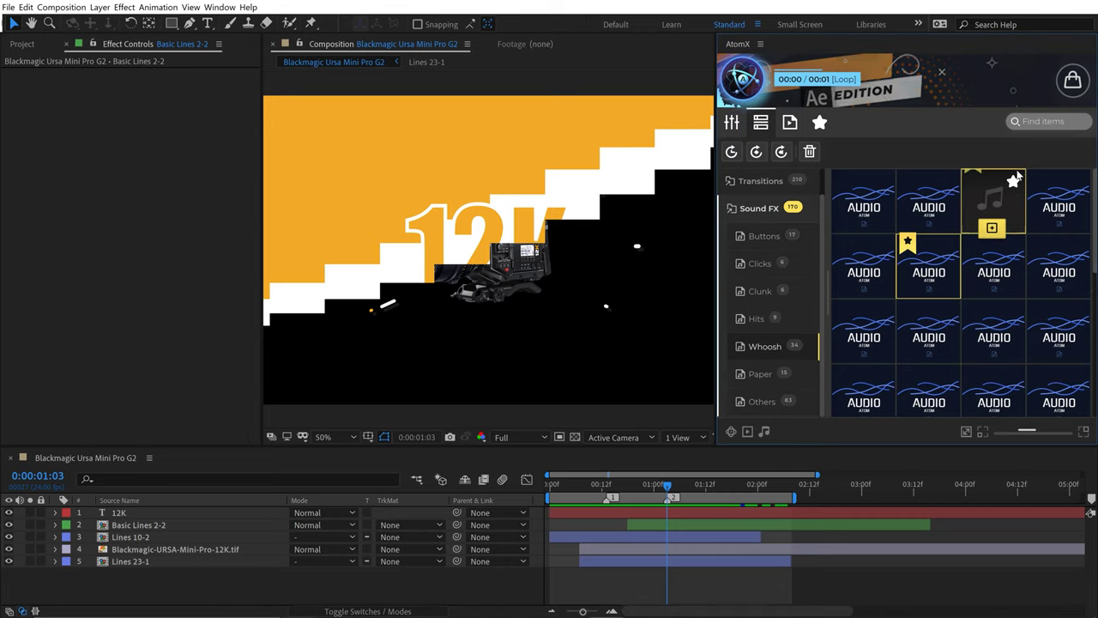
From the favorites, insert the Whoosh 6 sound at 0:00:00:13 and the Whoosh 3 sound at 0:00:01:03
left_click(820, 122)
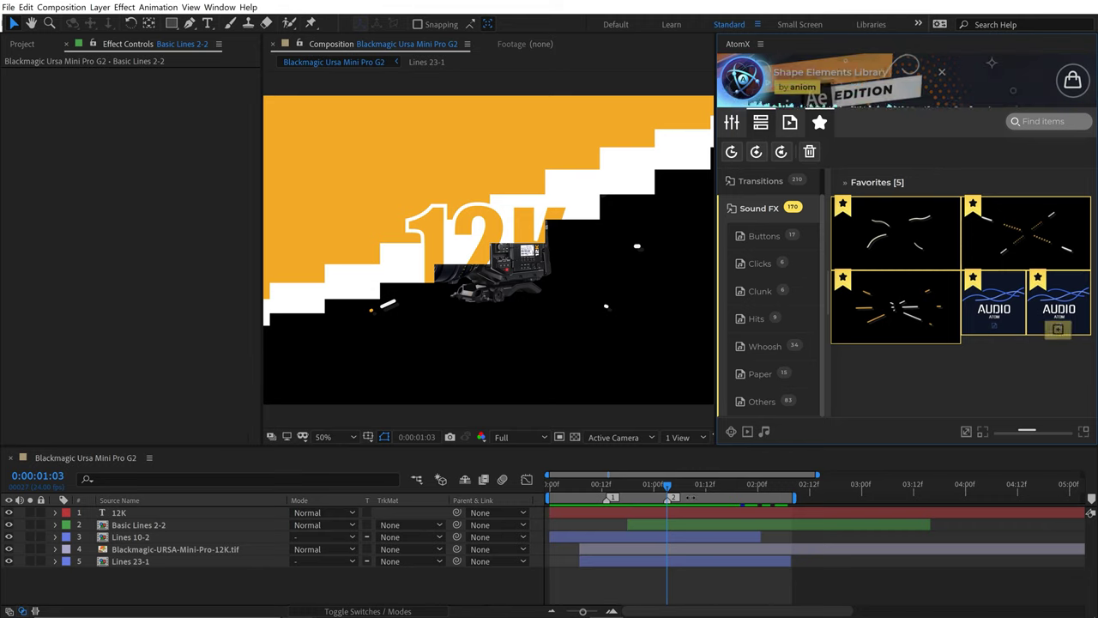
left_click_drag(671, 491, 606, 485)
mouse_move(1058, 333)
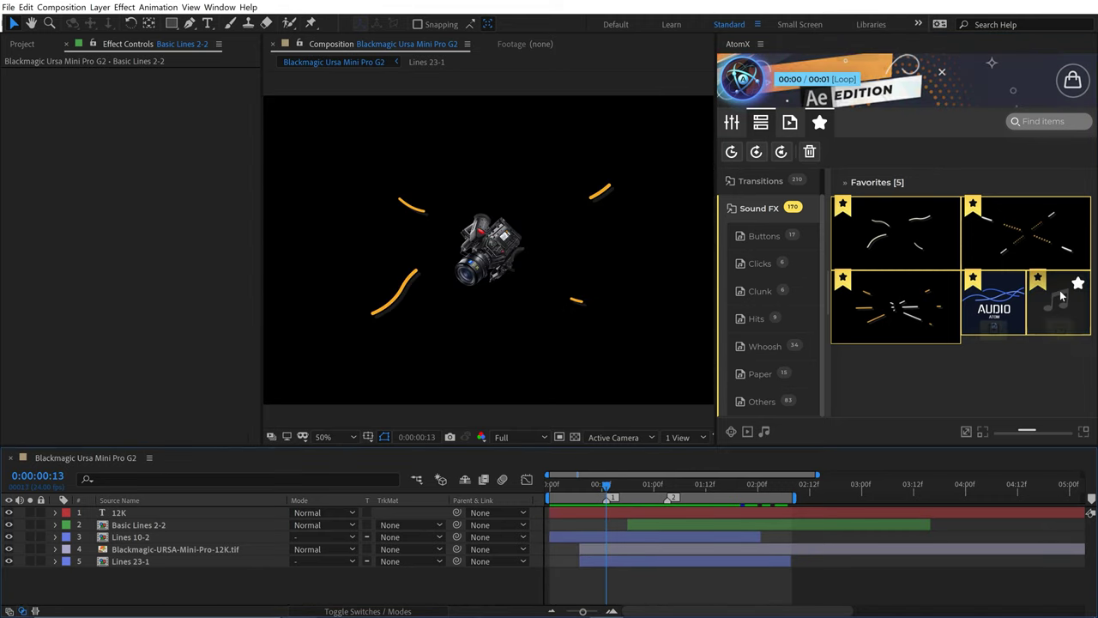
left_click(1058, 331)
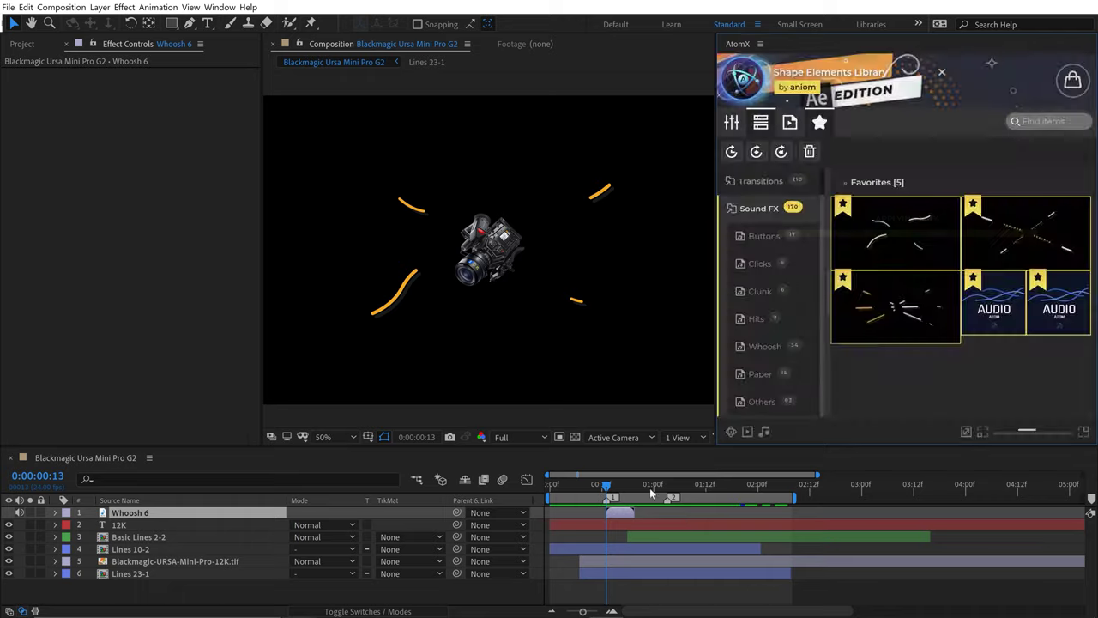
left_click_drag(650, 488, 668, 489)
left_click(993, 330)
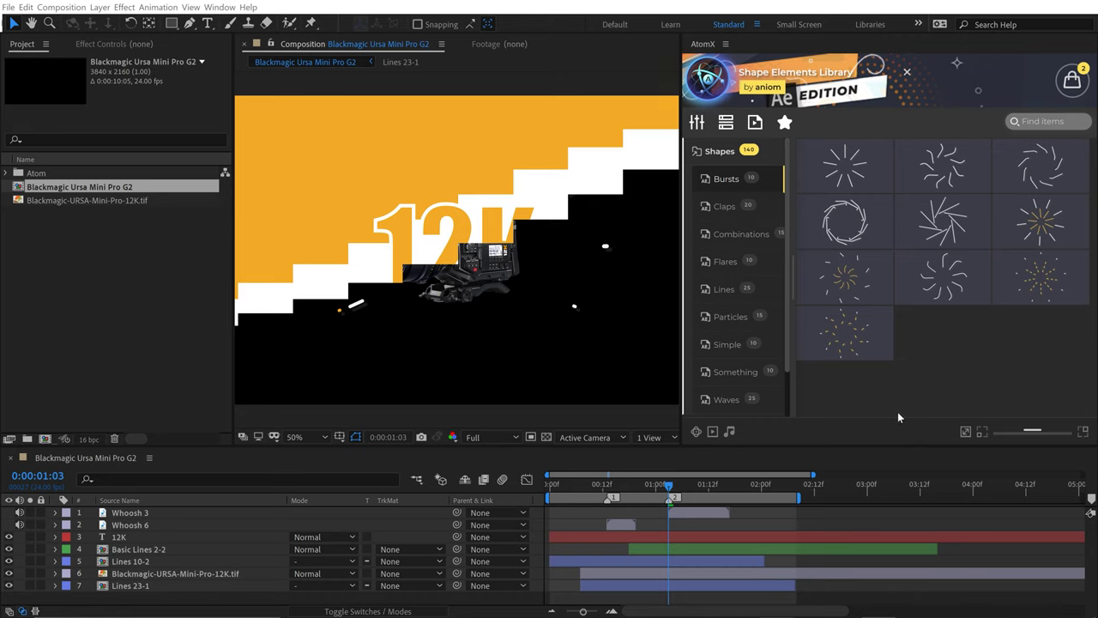
Open the AtomX package chooser and check which applications the Shape Elements Library supports
left_click(709, 81)
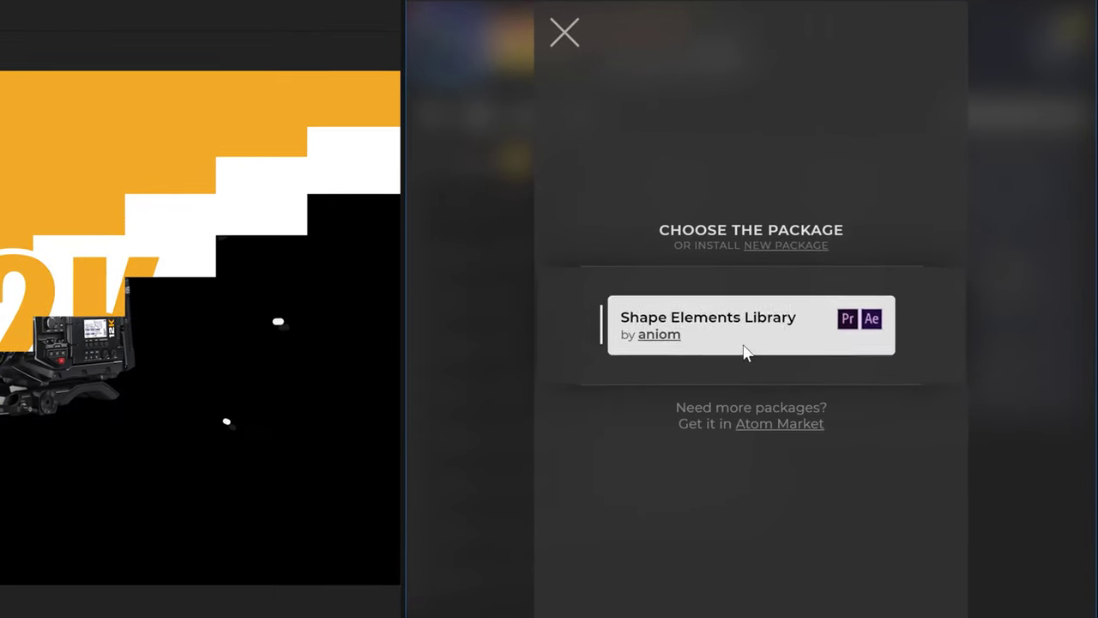
mouse_move(856, 260)
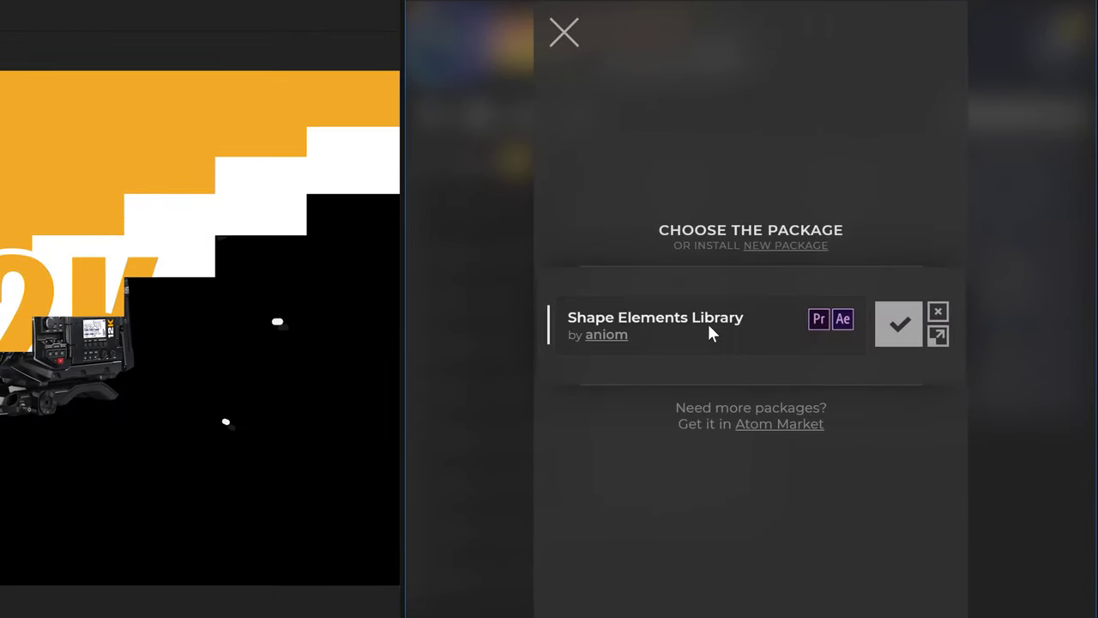
mouse_move(820, 317)
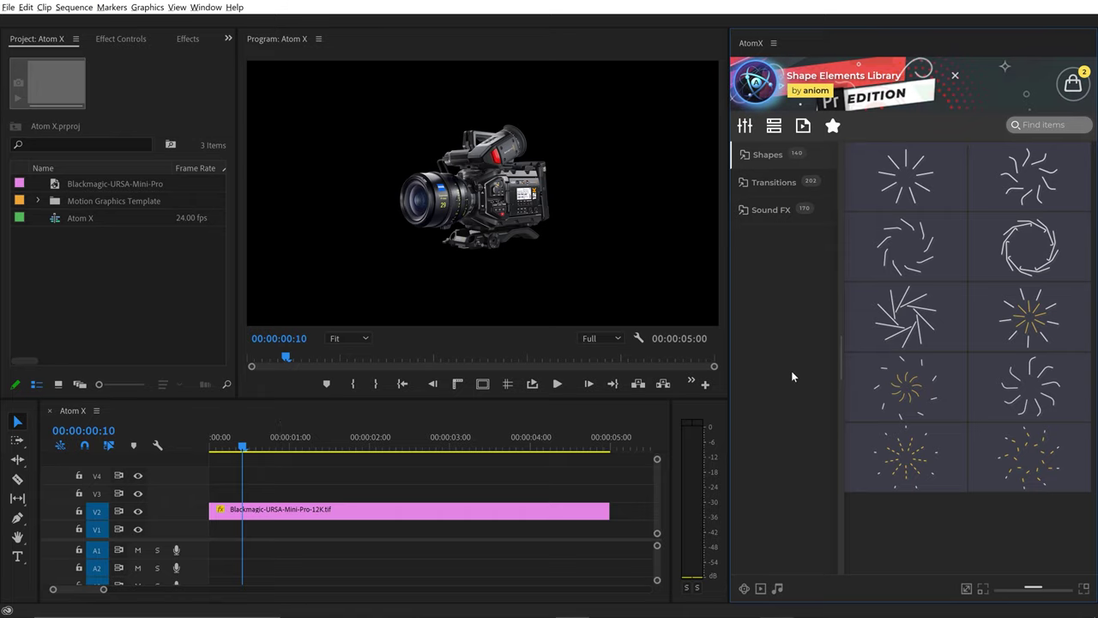
Switch to Premiere Pro and place the Bursts 1 shape at the start of track V3, above the camera clip
left_click(774, 183)
left_click(769, 160)
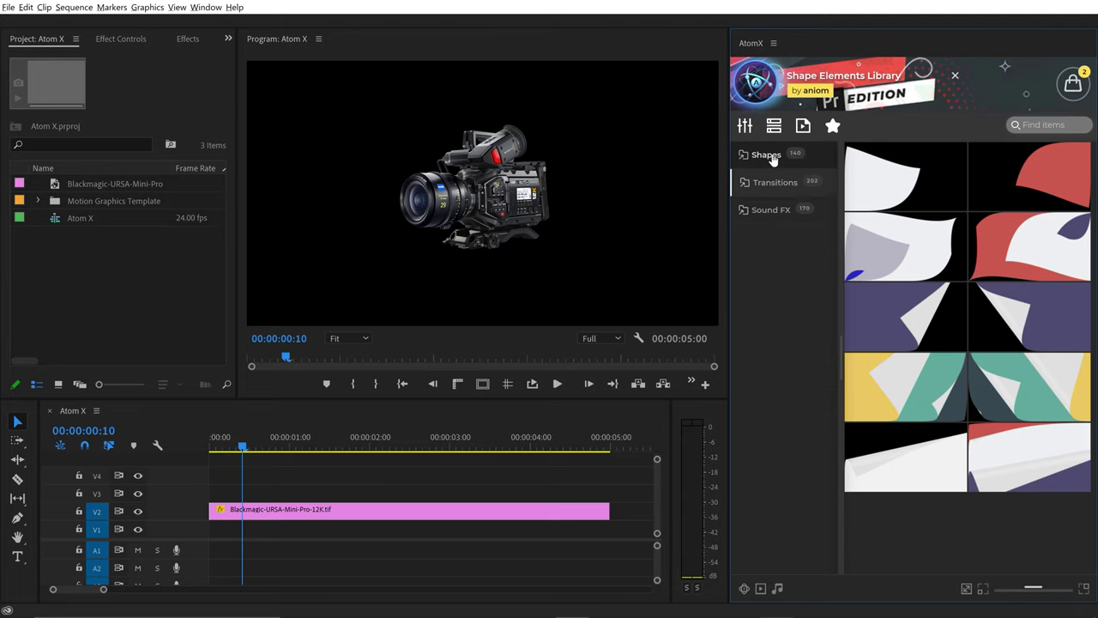
left_click(771, 157)
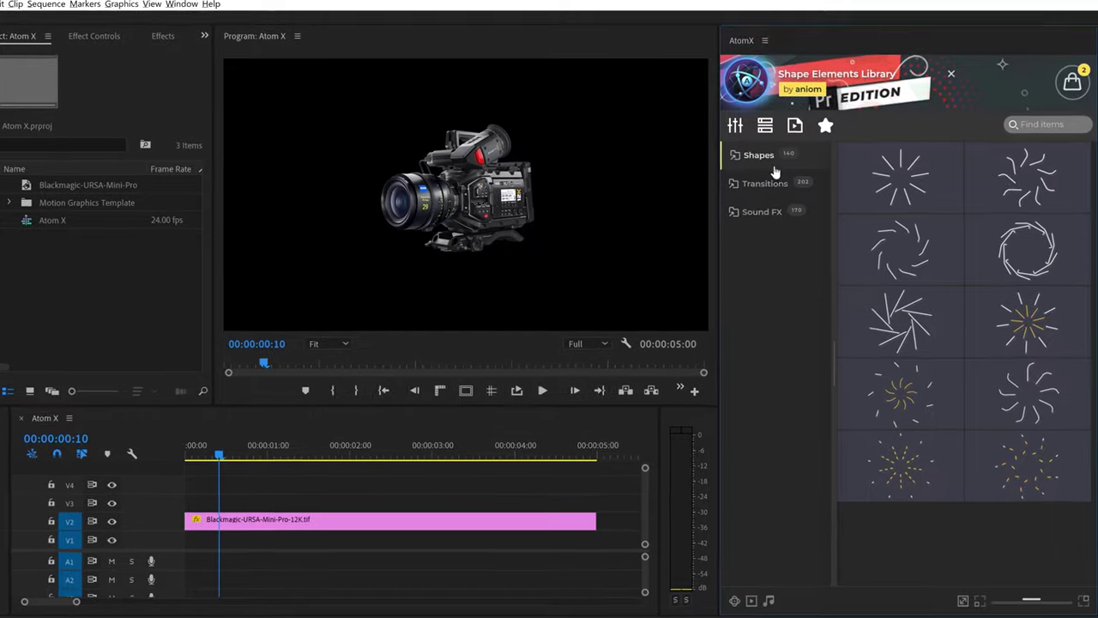
mouse_move(918, 253)
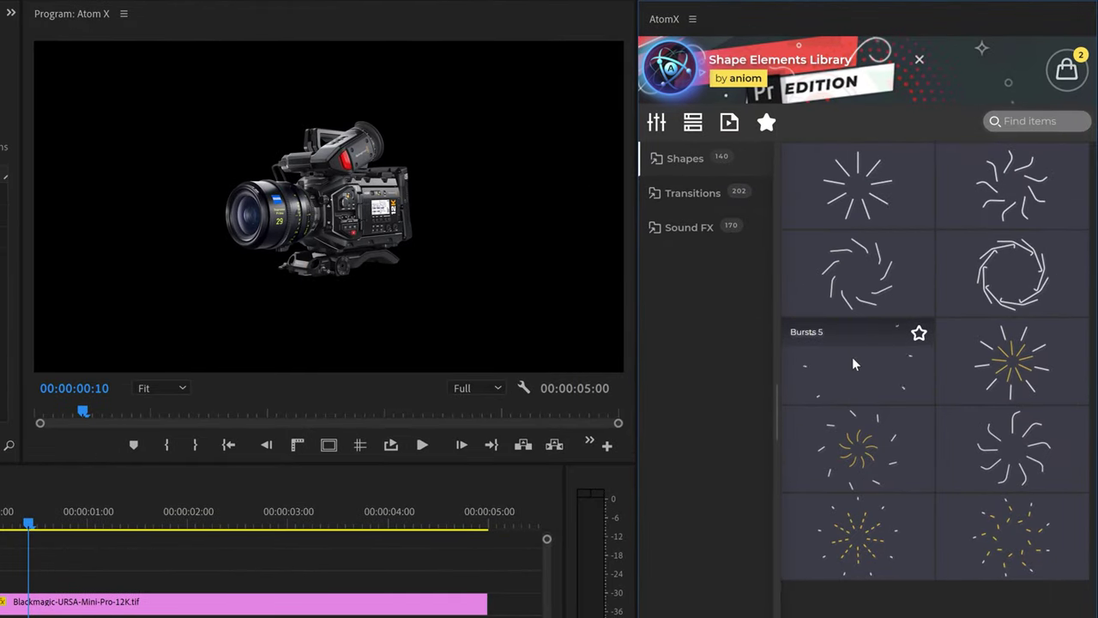
mouse_move(848, 194)
left_click_drag(859, 179, 0, 580)
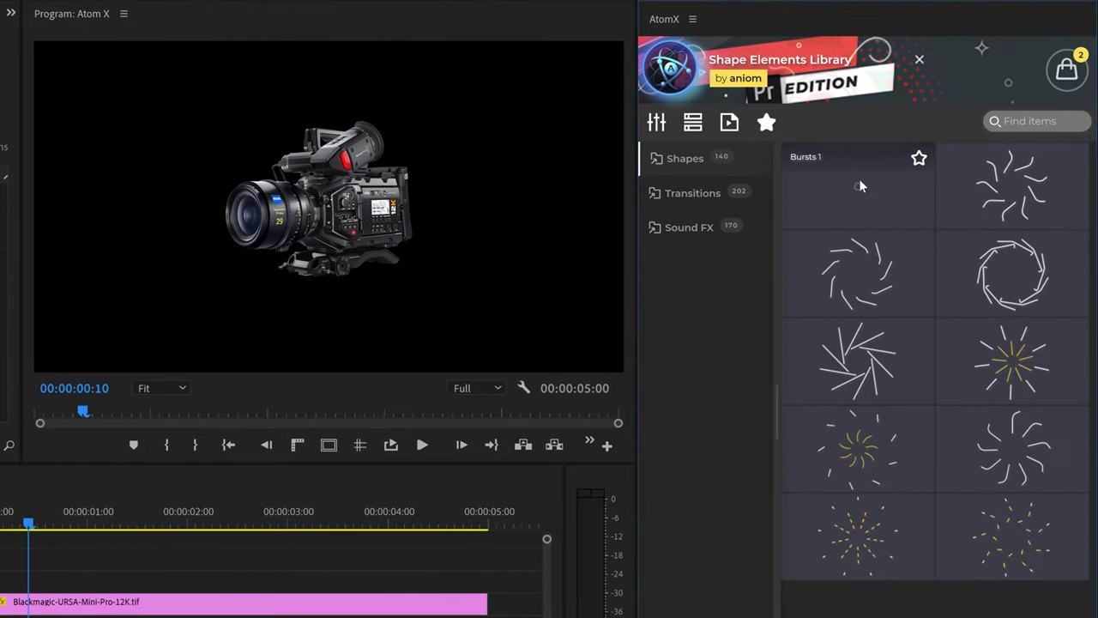
left_click_drag(217, 491, 202, 490)
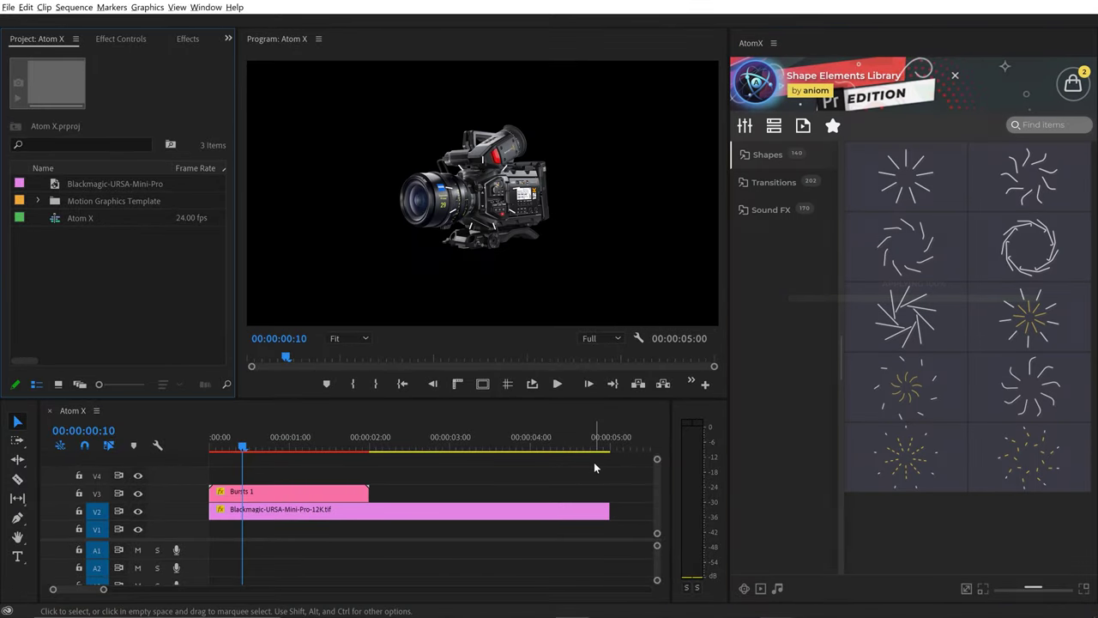
Examine the Bursts 1 clip's editable properties in Essential Graphics and in the AtomX customization controls
left_click(210, 8)
left_click(343, 224)
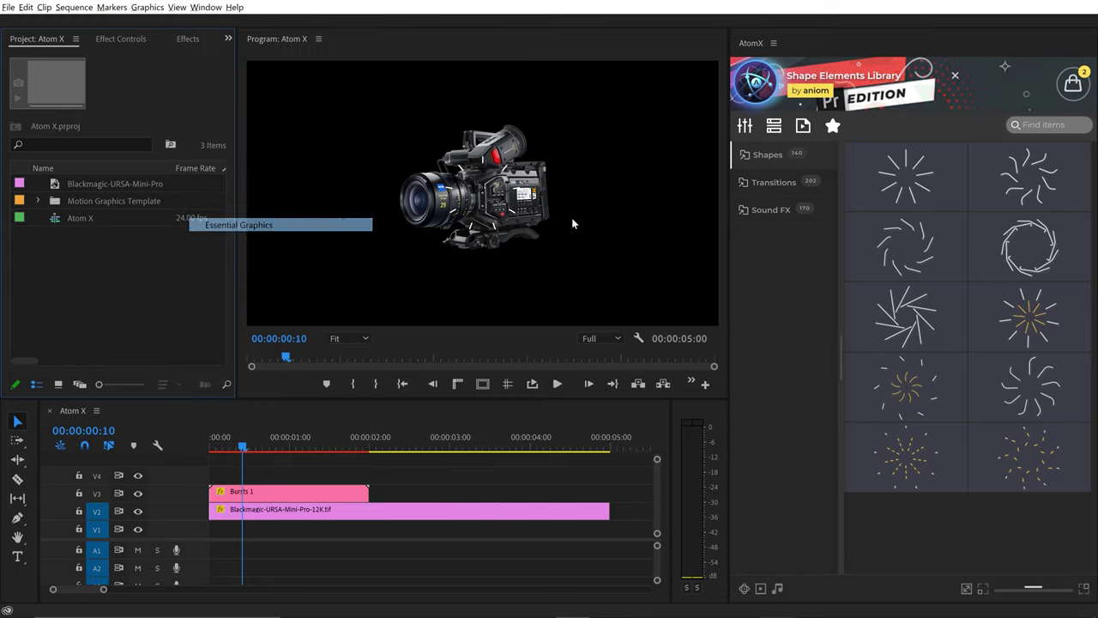
left_click(227, 491)
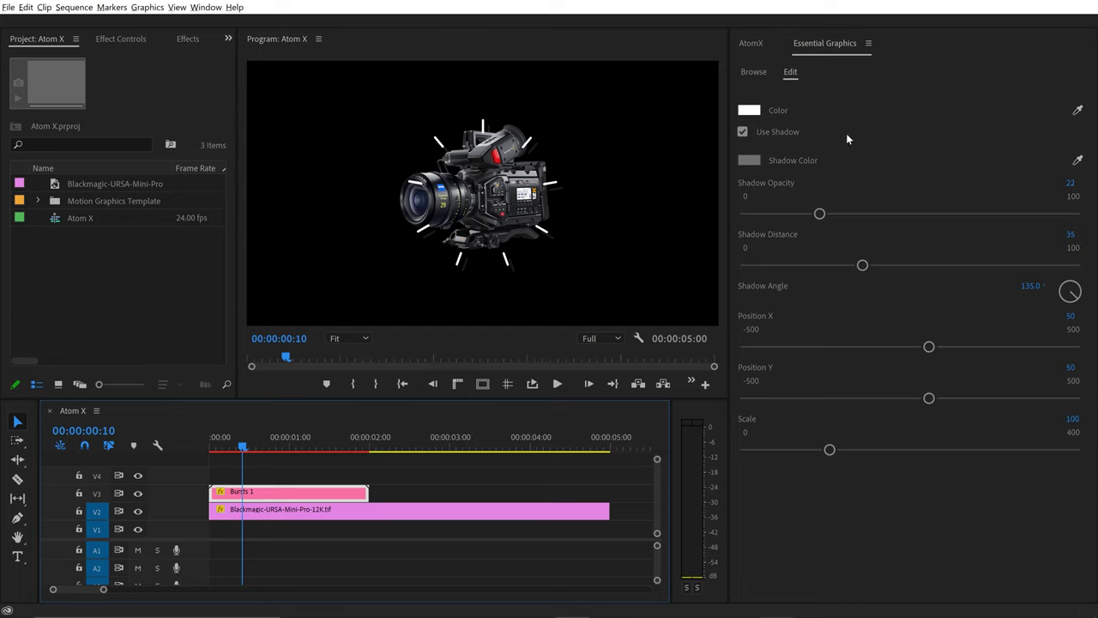
left_click(751, 43)
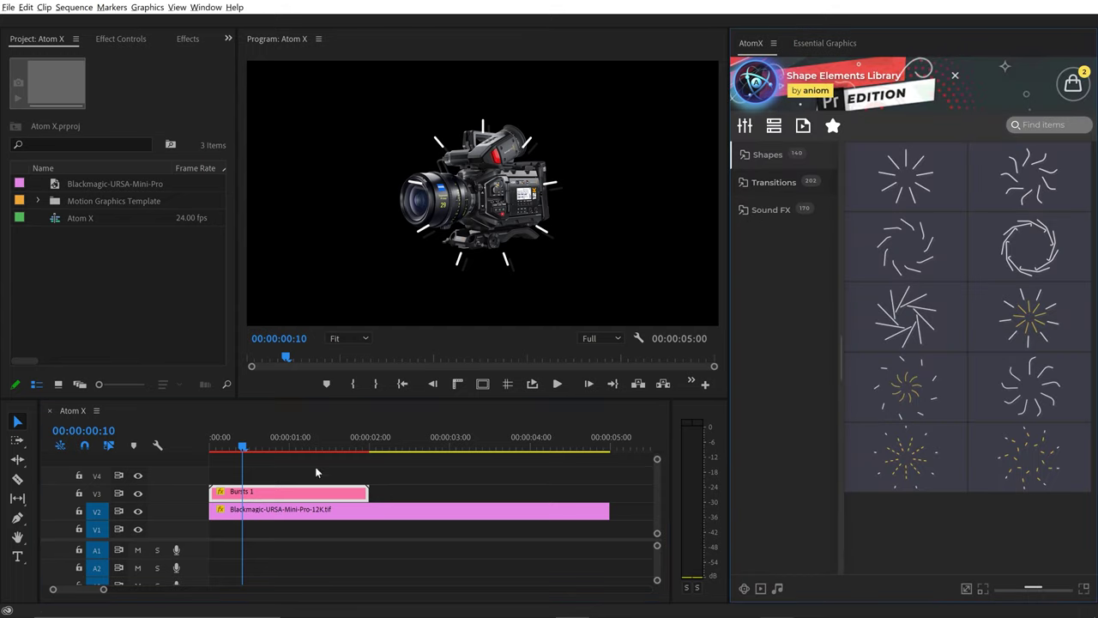
left_click(745, 127)
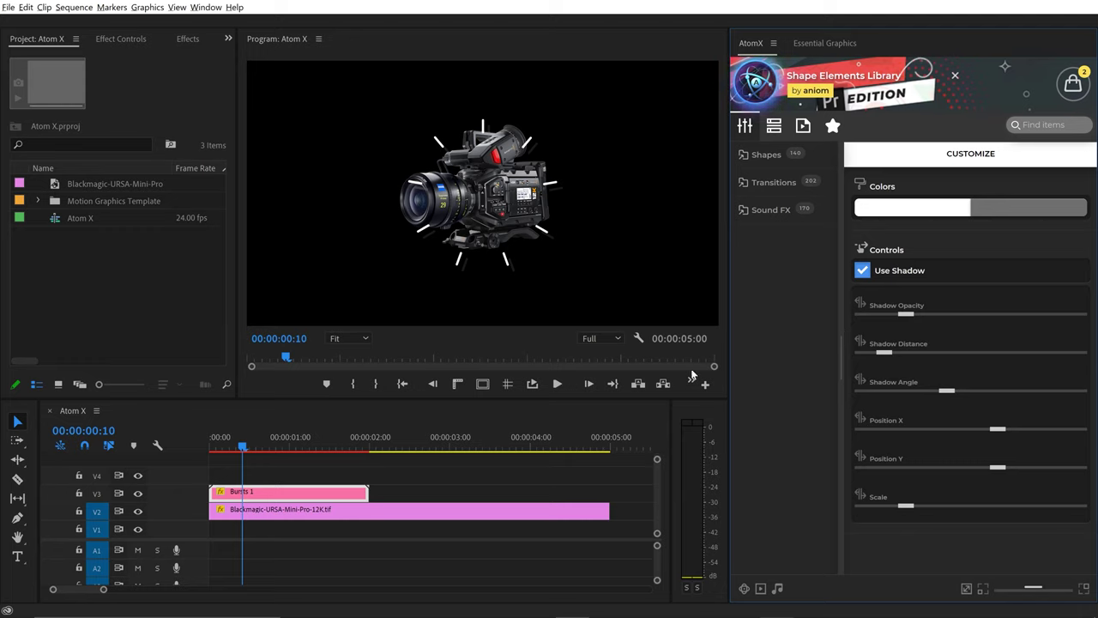
Go to 00:00:00:09 and move the Bursts 1 clip to track V1, beneath the camera clip
left_click_drag(243, 445, 236, 450)
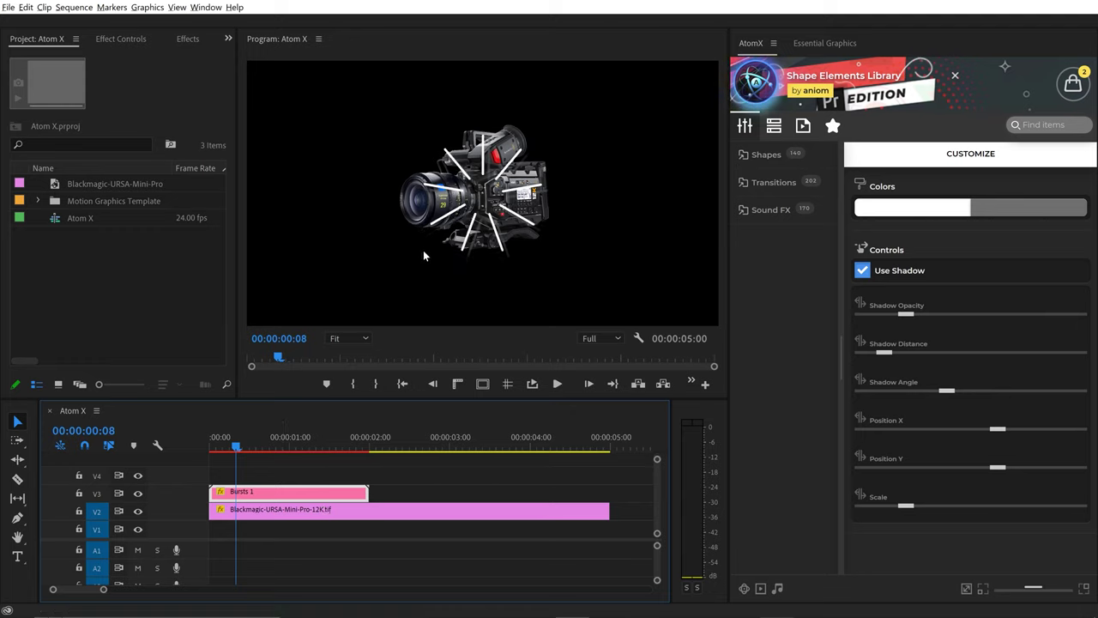
mouse_move(251, 444)
left_mouse_down()
mouse_move(278, 443)
mouse_move(239, 450)
left_mouse_up()
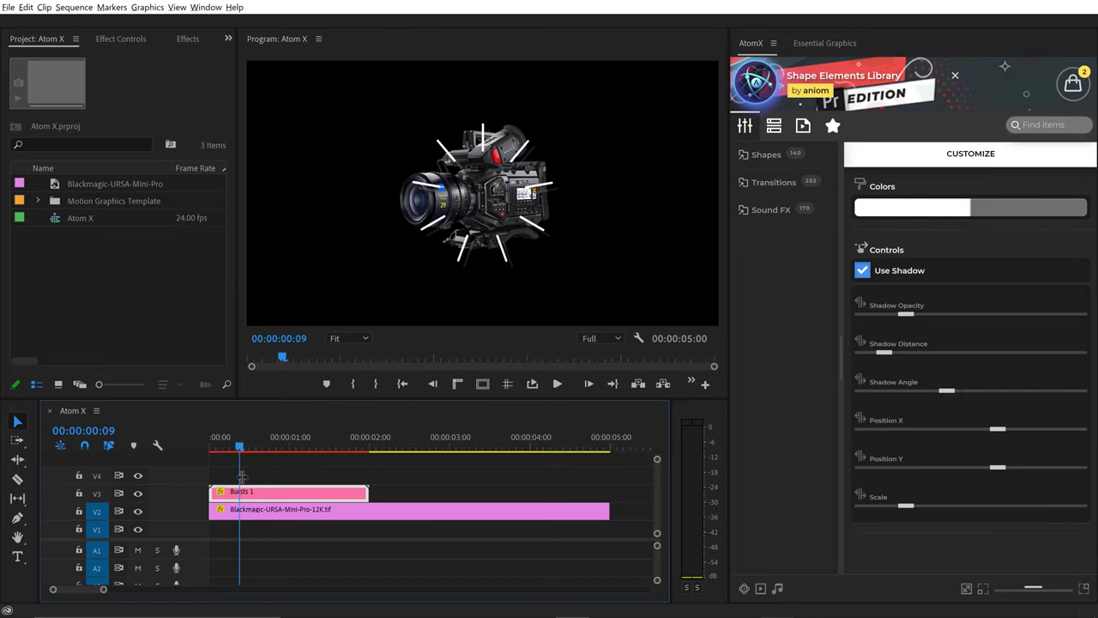
left_click_drag(236, 490, 237, 527)
Increase the Bursts 1 scale so its lines extend further around the camera, and play back the animation
mouse_move(910, 511)
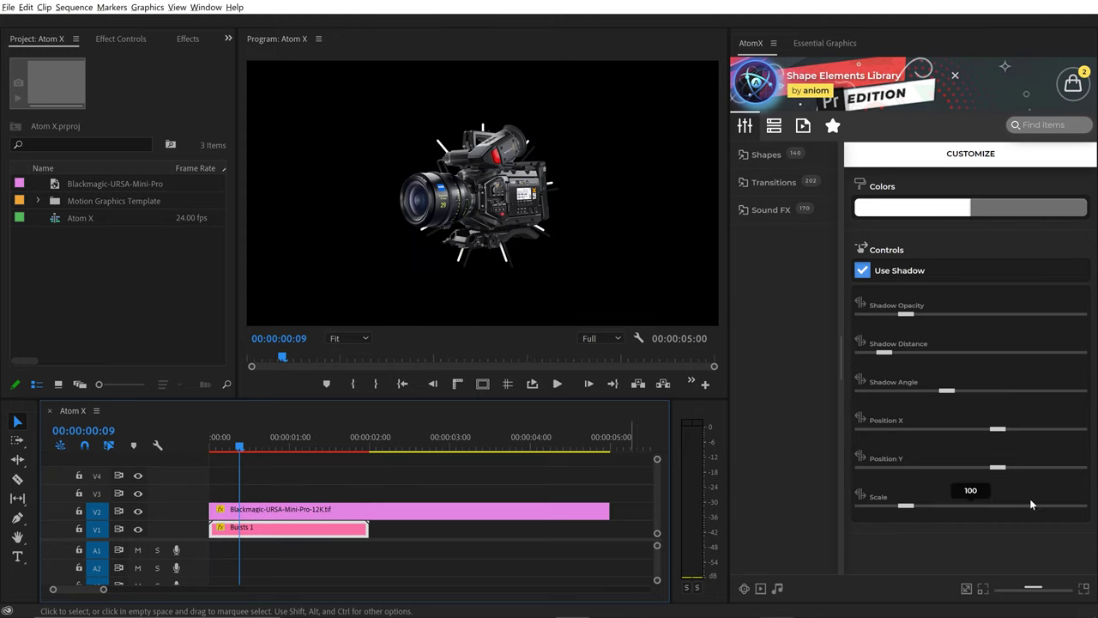
left_click_drag(907, 509, 915, 510)
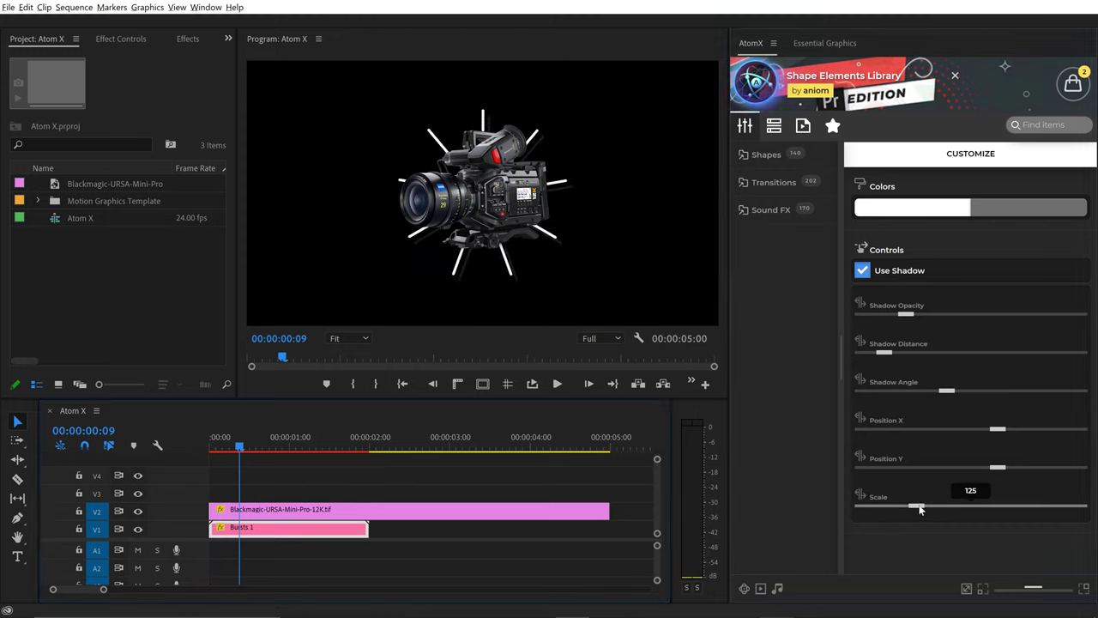
left_click(442, 511)
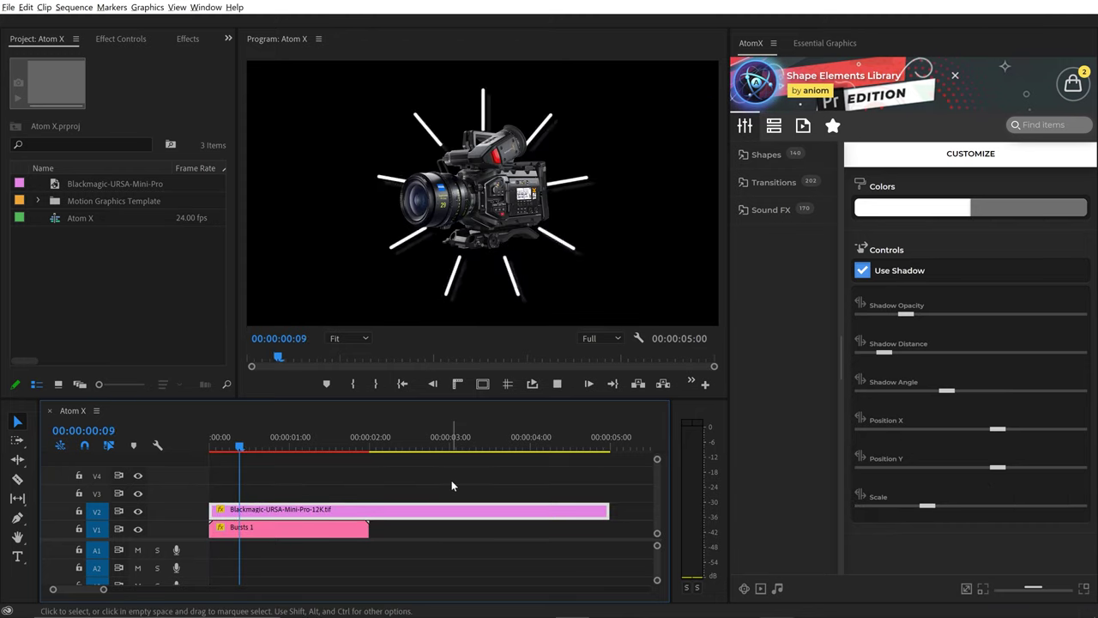
key("space")
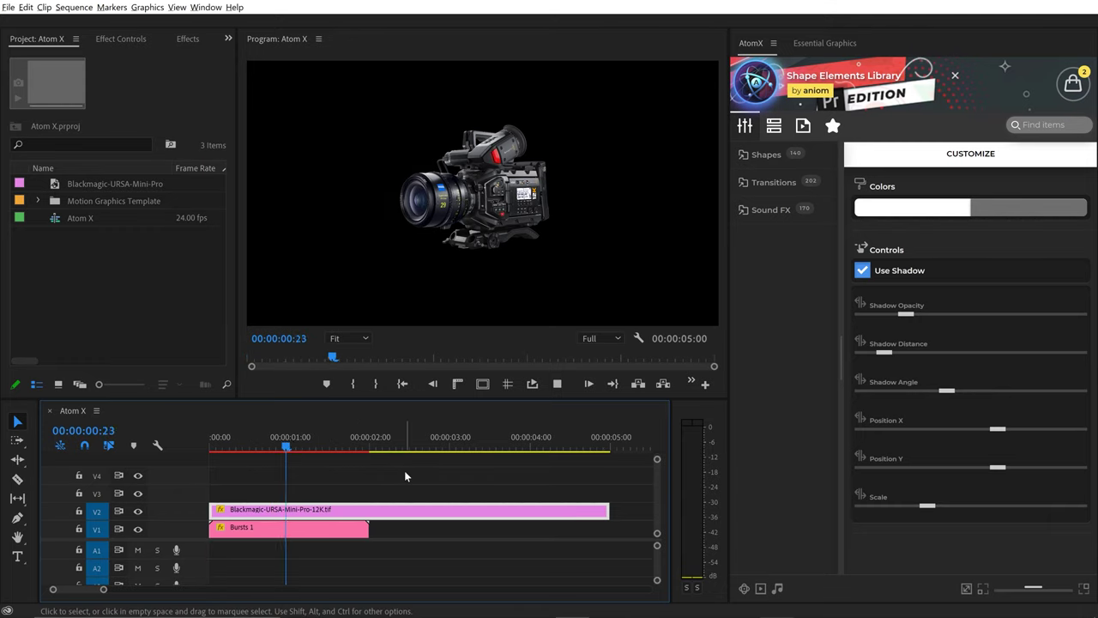
Switch to After Effects and examine the Text Animation Presets and Great Typography packages in the AtomX package chooser
left_click(774, 182)
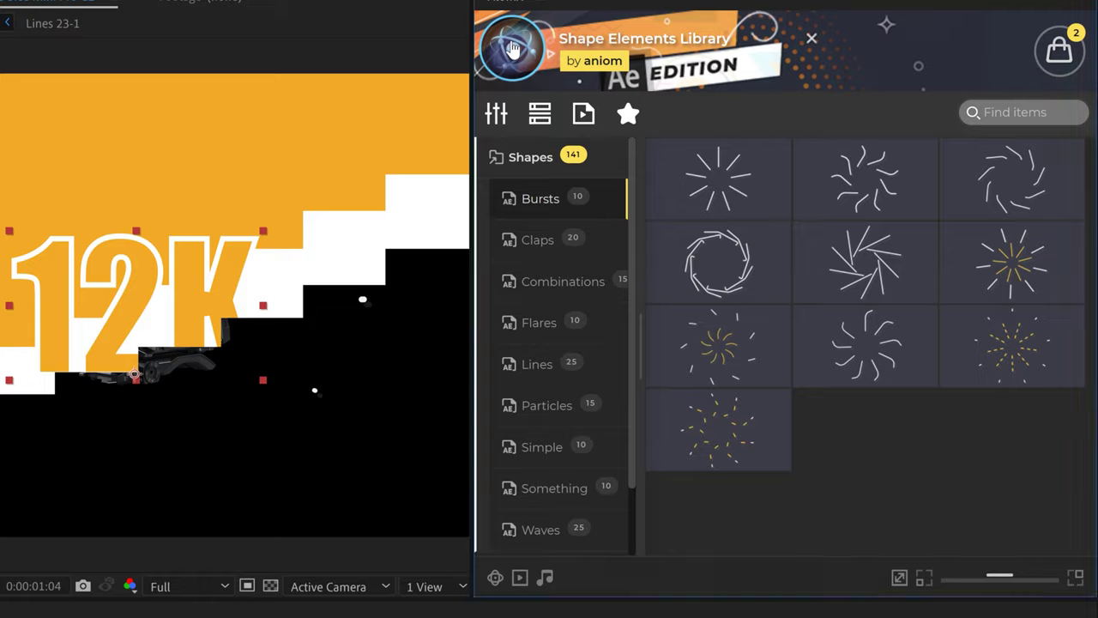
left_click(512, 48)
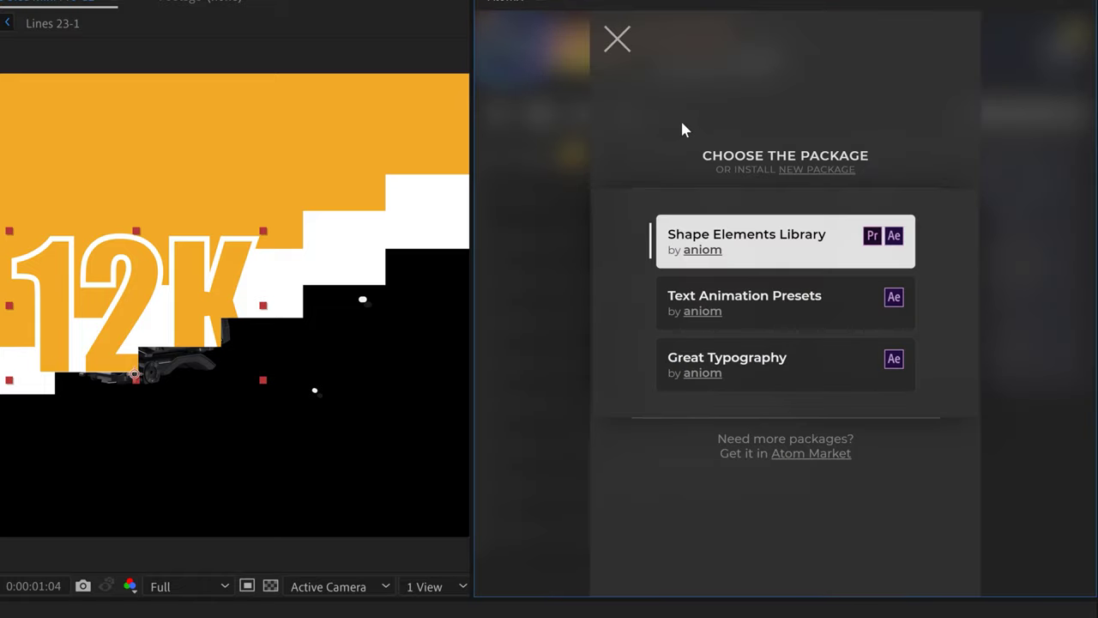
mouse_move(751, 313)
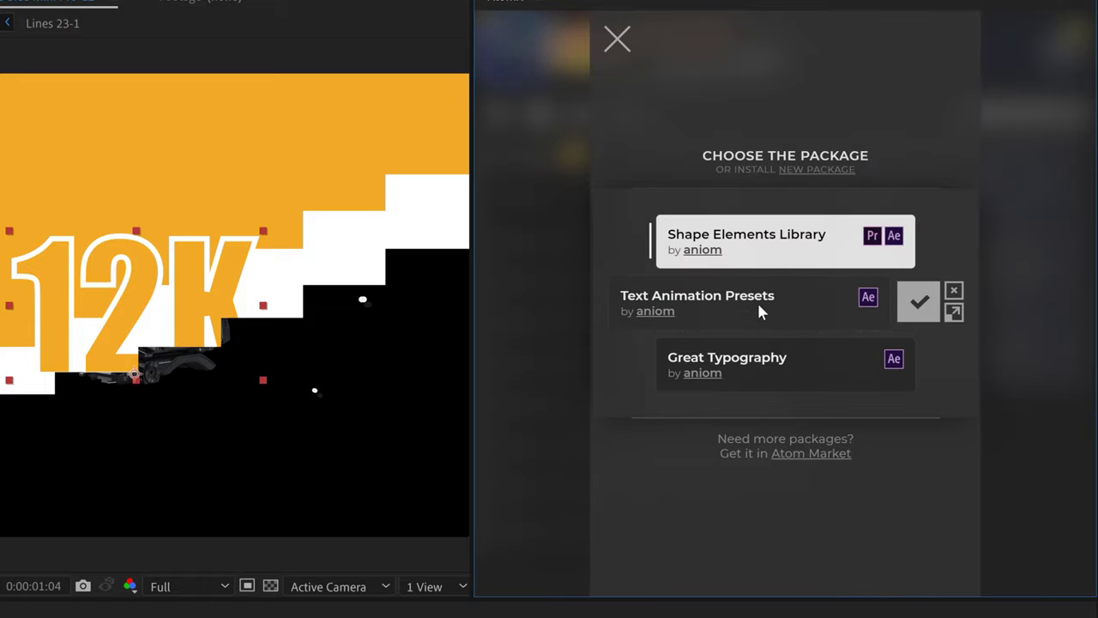
mouse_move(743, 363)
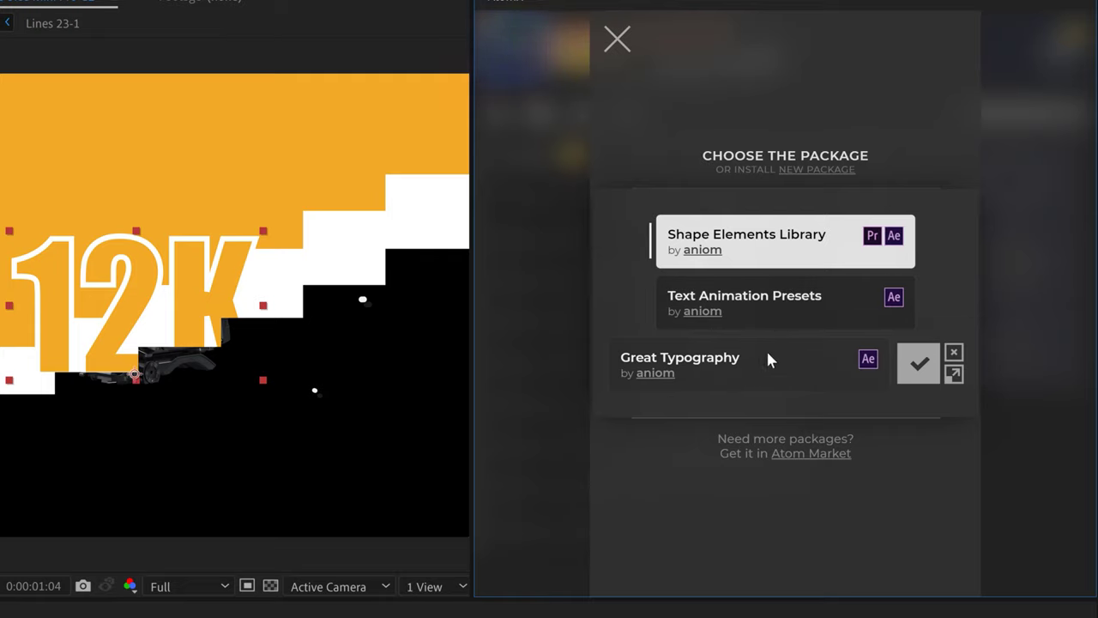
mouse_move(787, 297)
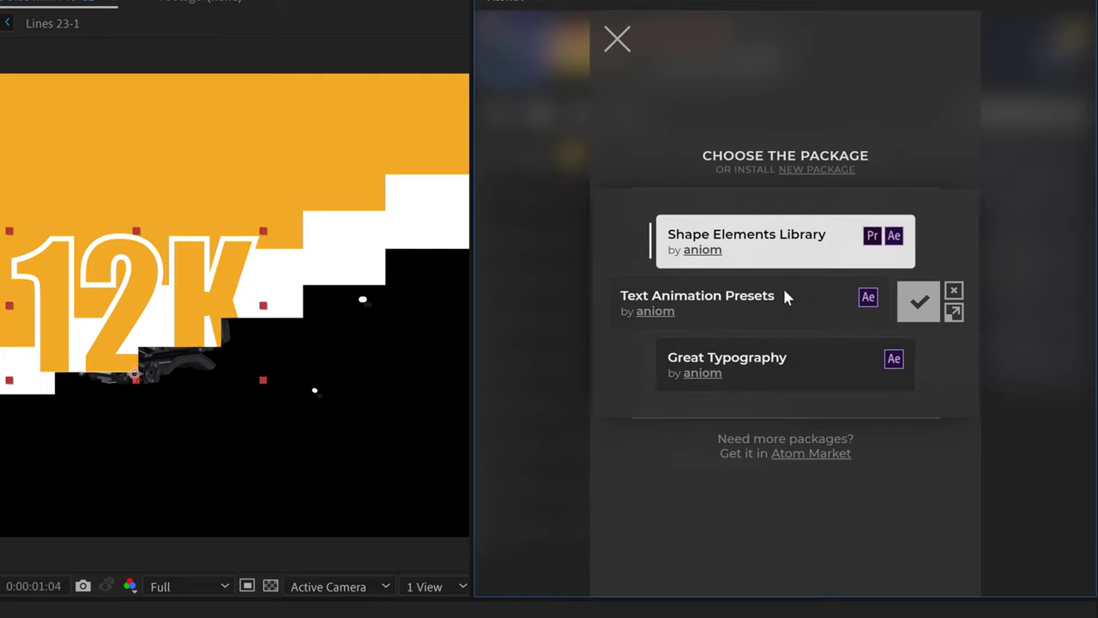
Load the Text Animation Presets package, collapse its Basic Sharp folder, and play the preset previews
mouse_move(780, 372)
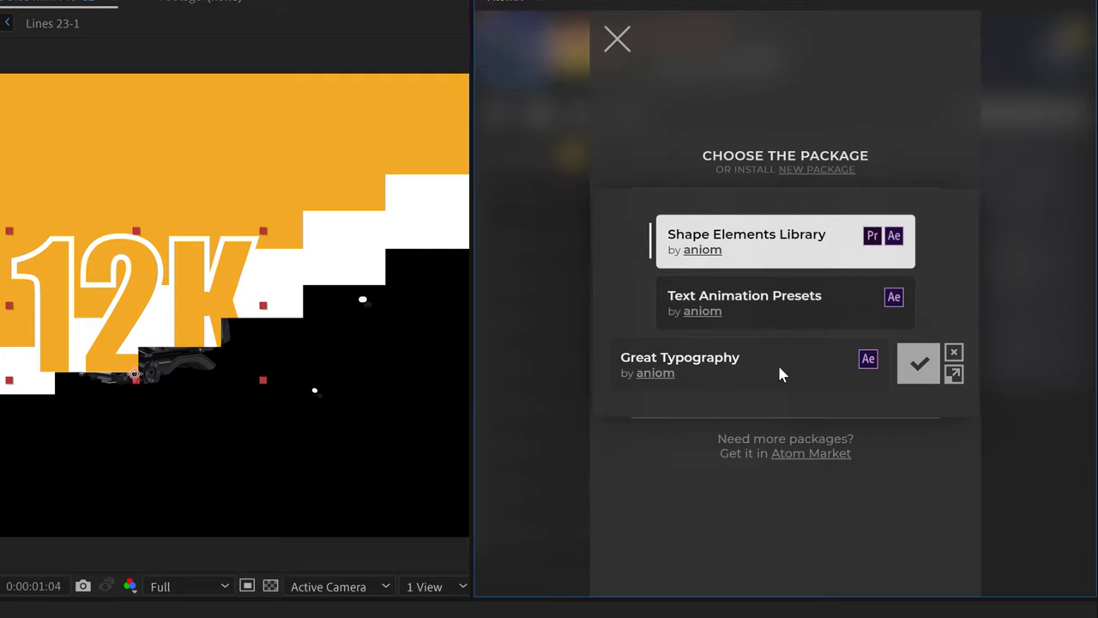
mouse_move(767, 331)
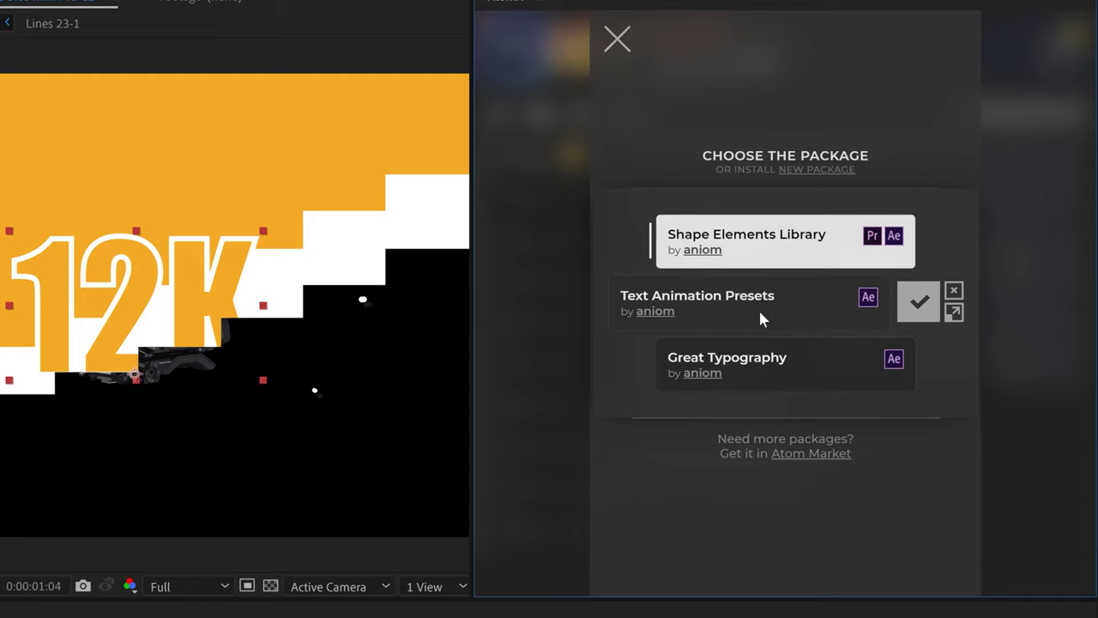
left_click(917, 306)
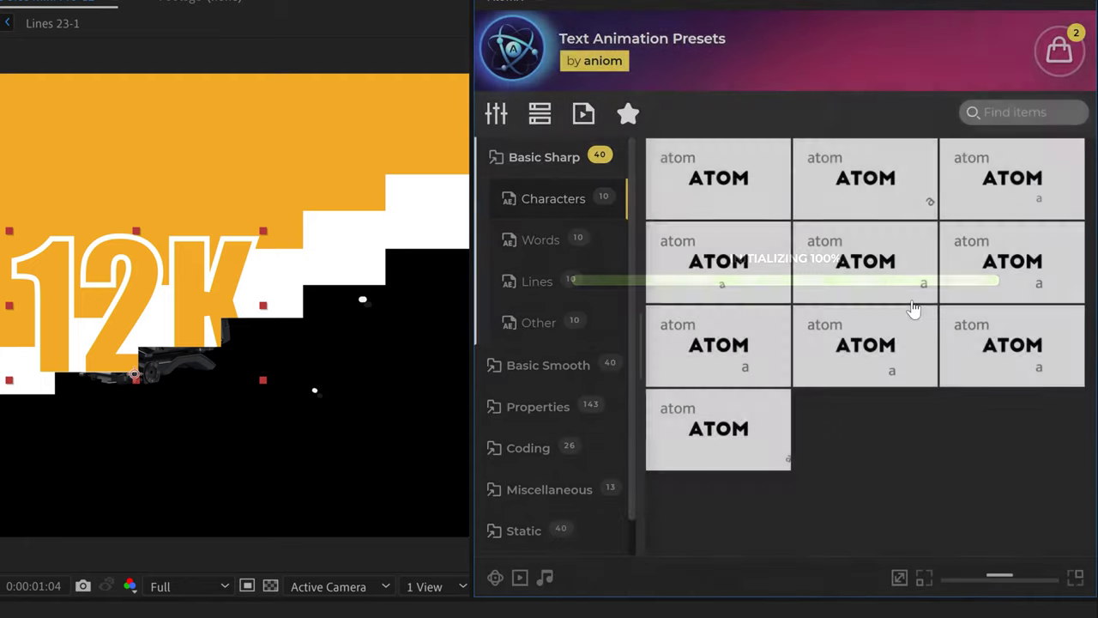
left_click(528, 156)
left_click(536, 163)
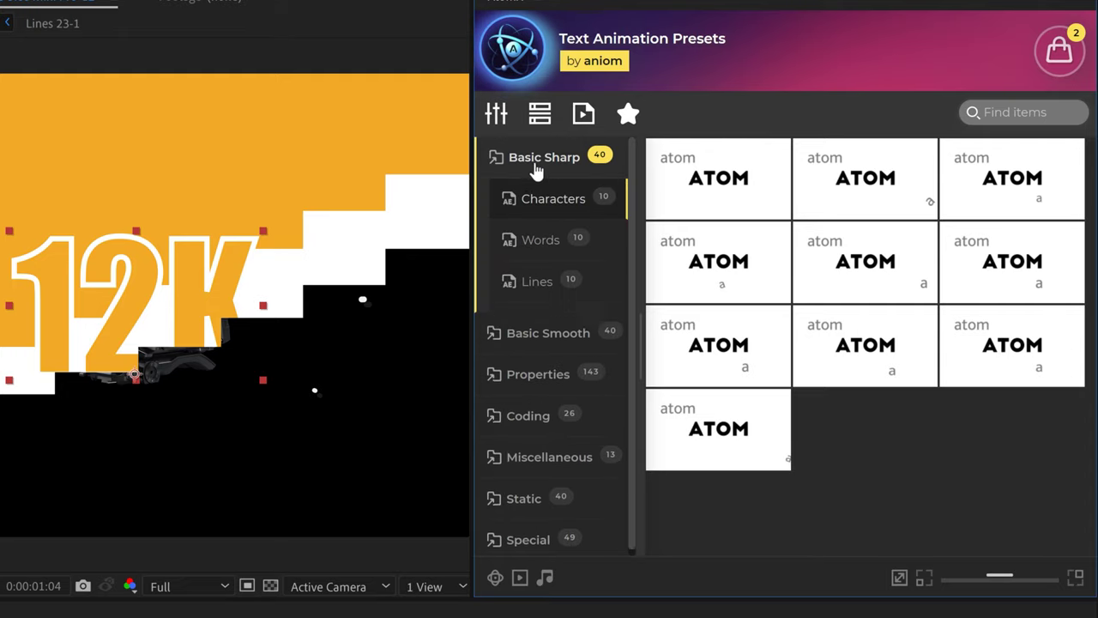
left_click(533, 163)
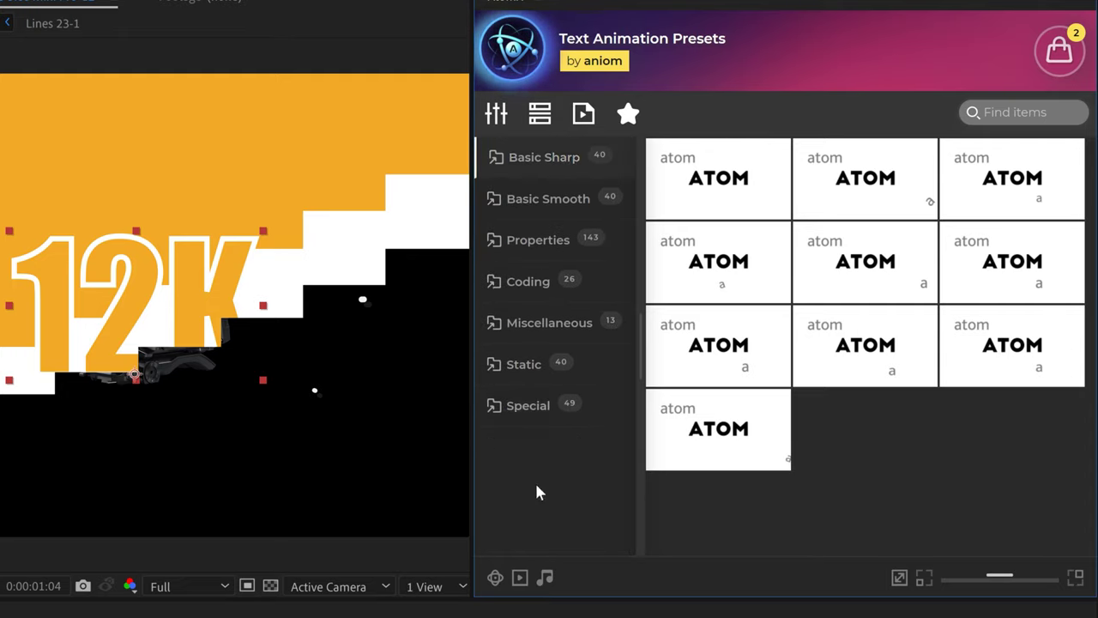
left_click(519, 580)
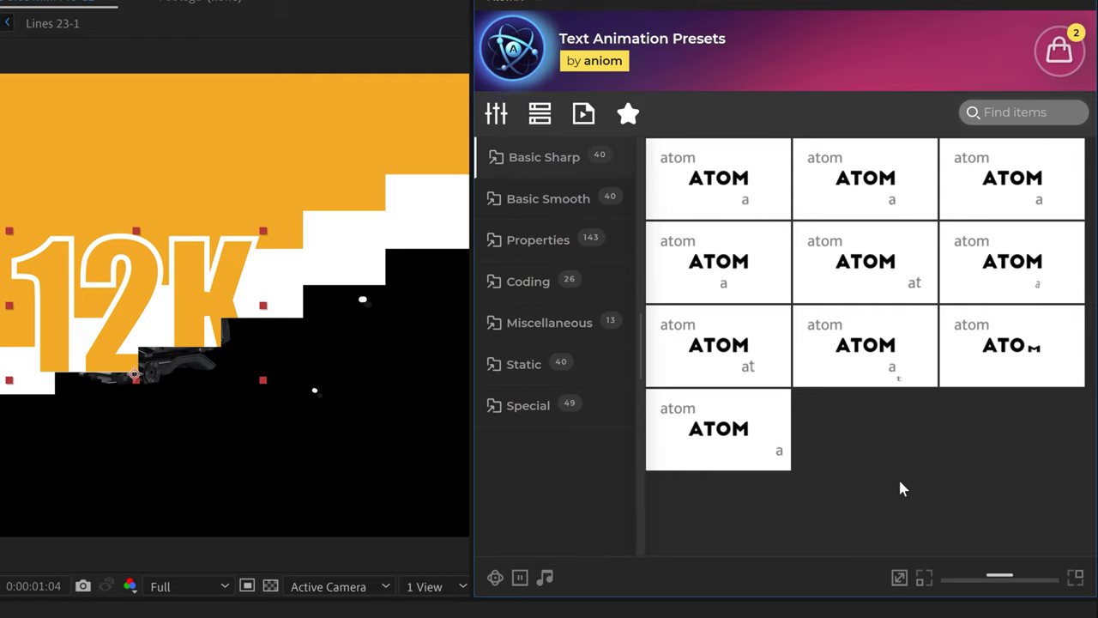
Apply a Basic Smooth Characters preset to the 12K text layer as its IN animation
left_click(525, 199)
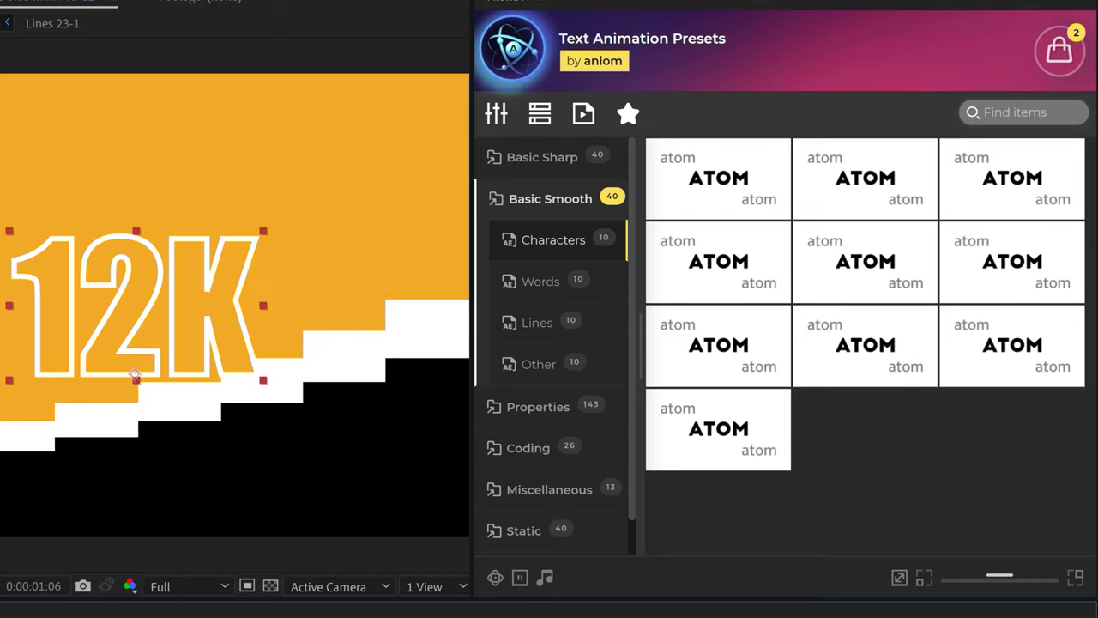
mouse_move(755, 438)
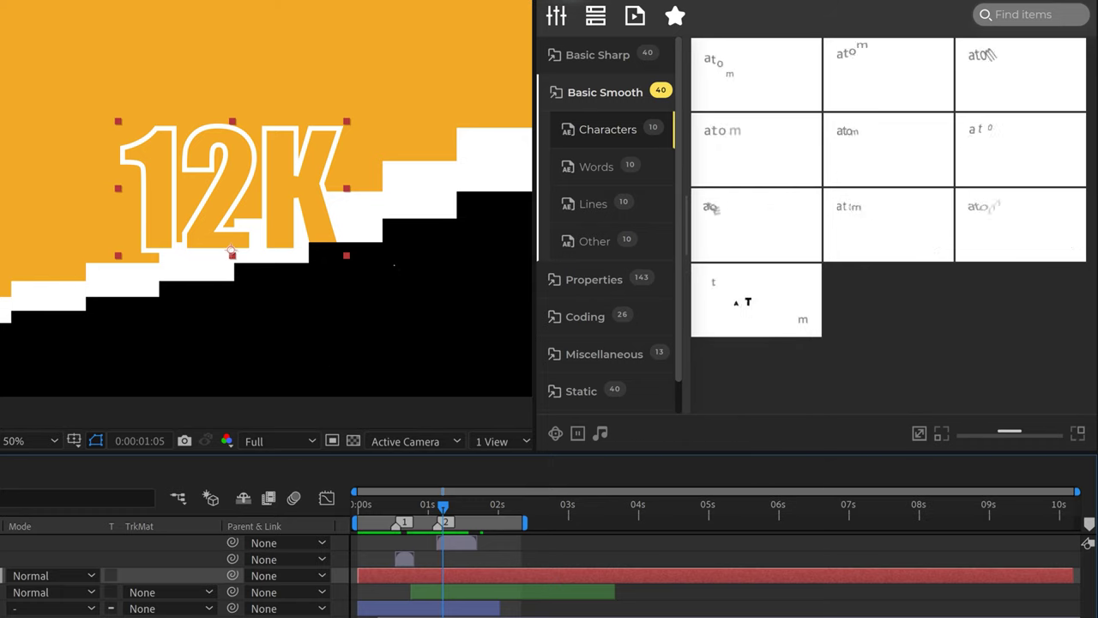
left_click(724, 331)
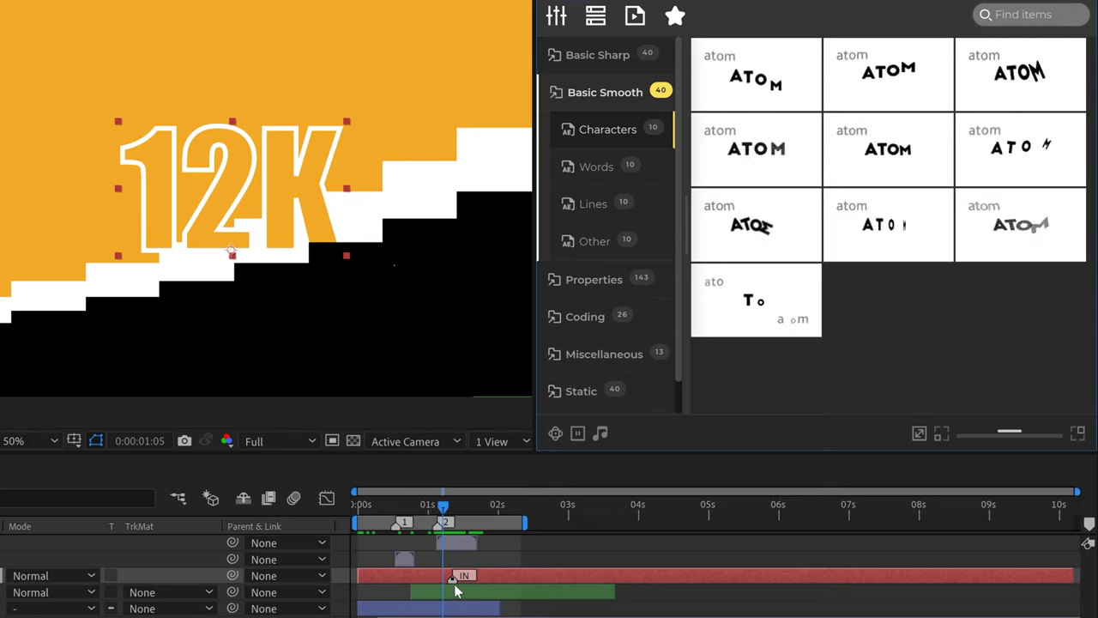
Shift the 12K text layer so its IN marker sits at about 2 seconds, and scrub through the text animation
mouse_move(486, 575)
left_mouse_down()
mouse_move(562, 570)
mouse_move(477, 578)
left_mouse_up()
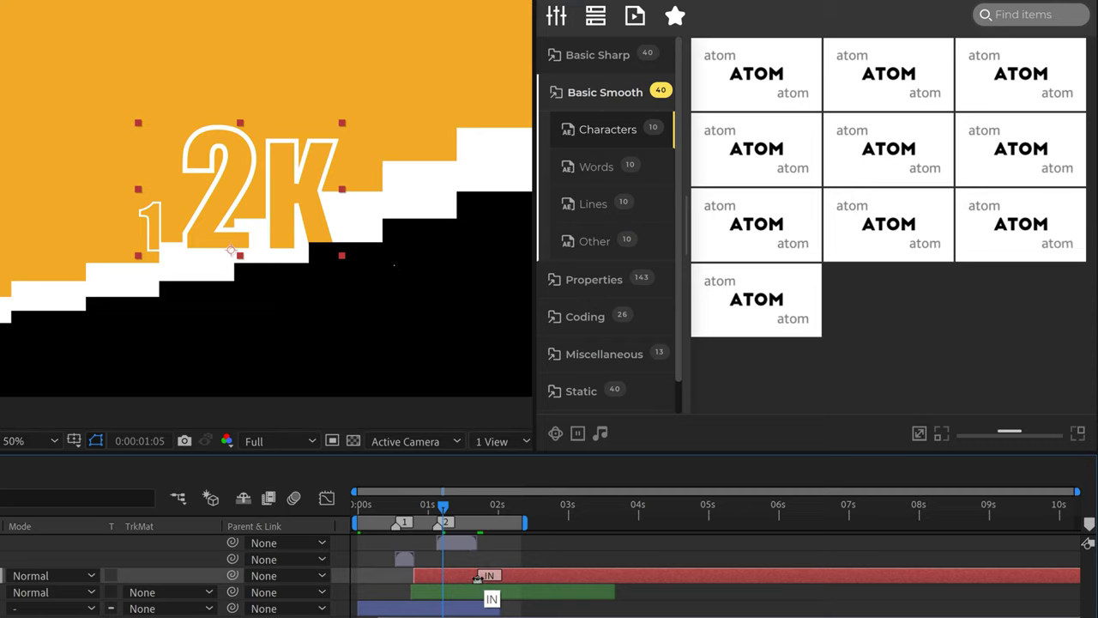
mouse_move(444, 509)
left_mouse_down()
mouse_move(417, 508)
mouse_move(453, 508)
left_mouse_up()
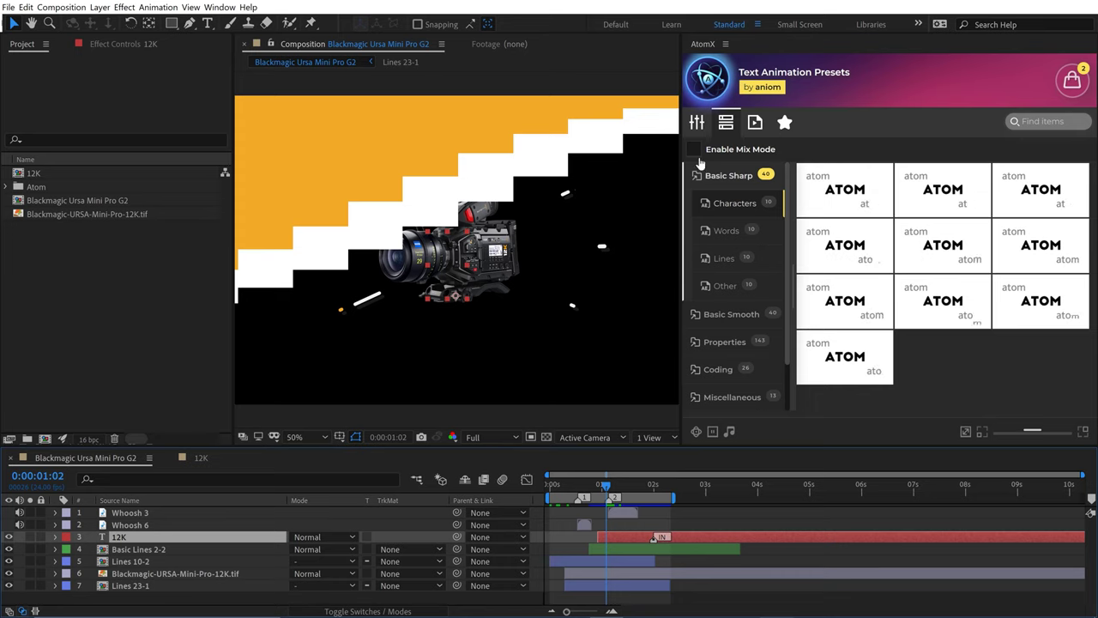
Examine the Tracking/Rotation/Scale preset applied to the 12K text in the preset-changing controls
left_click(845, 188)
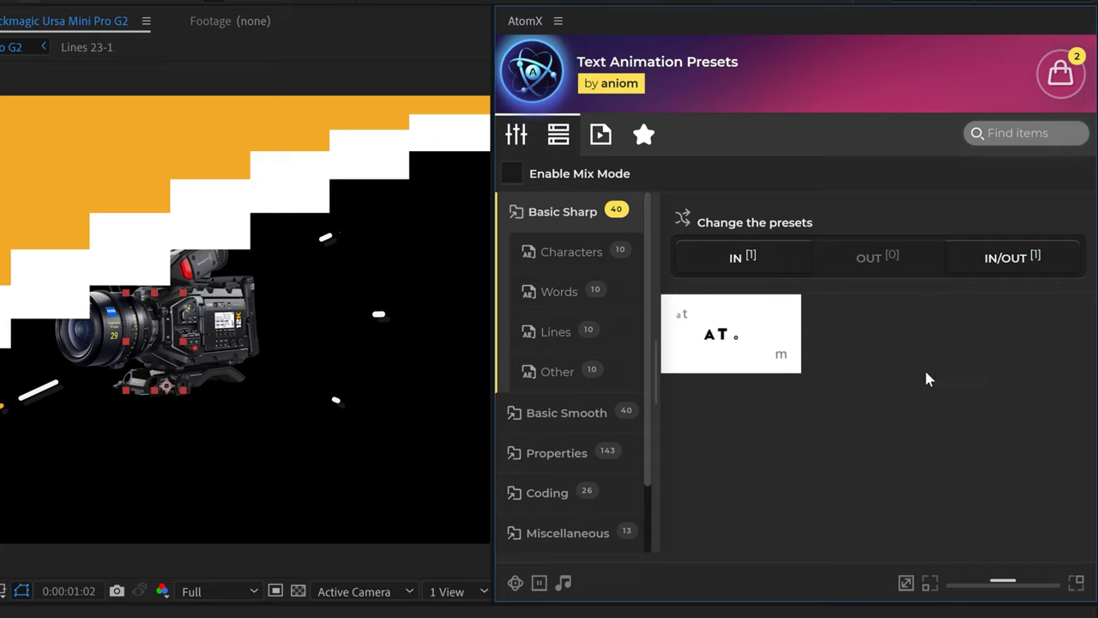
mouse_move(721, 343)
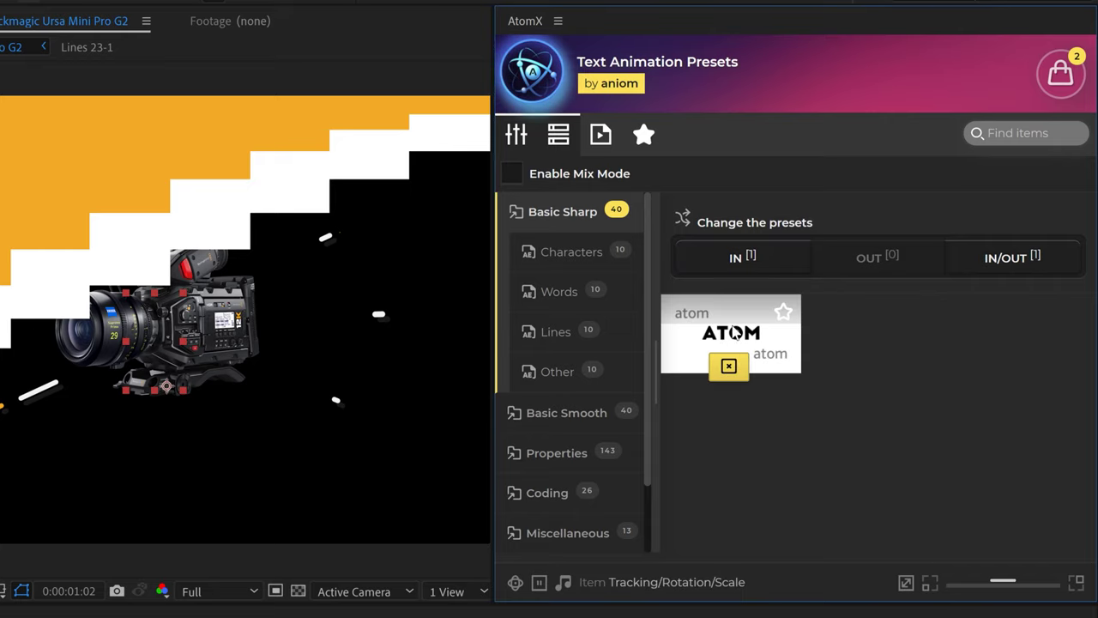
left_click(738, 256)
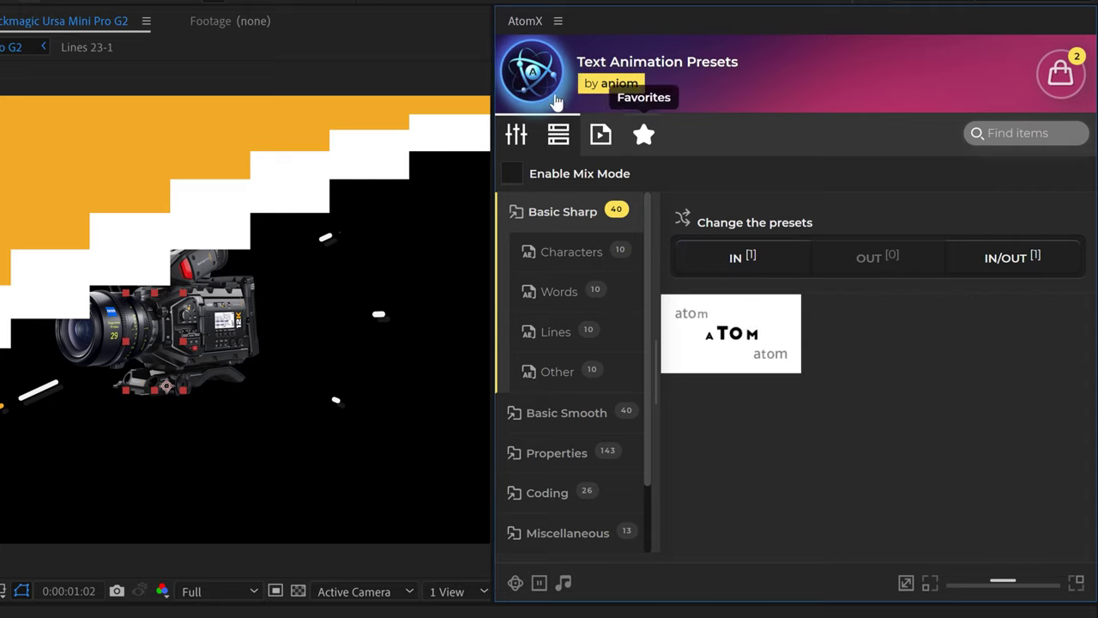
Switch AtomX to the Great Typography package
left_click(529, 67)
mouse_move(815, 386)
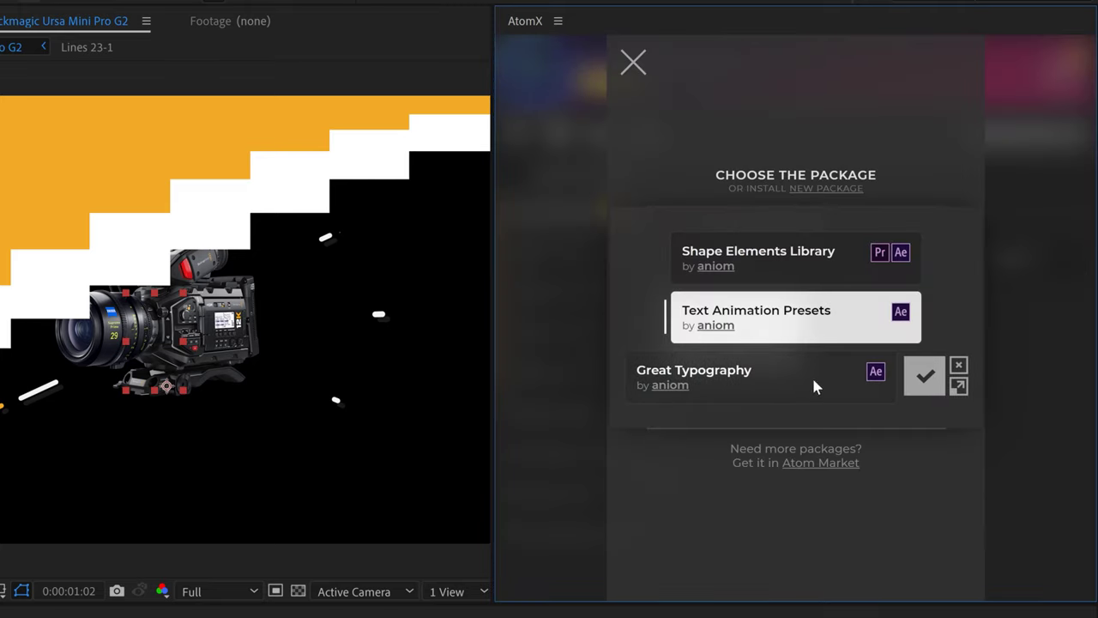
left_click(924, 377)
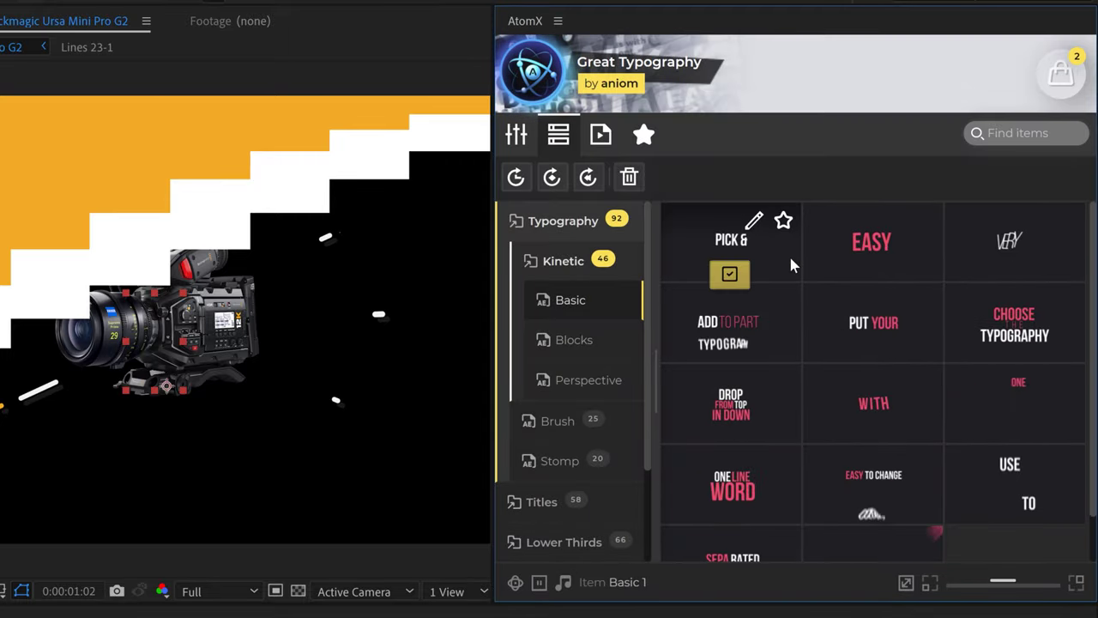
Examine the Great Typography categories and the Design and Retro badge designs
left_click(563, 232)
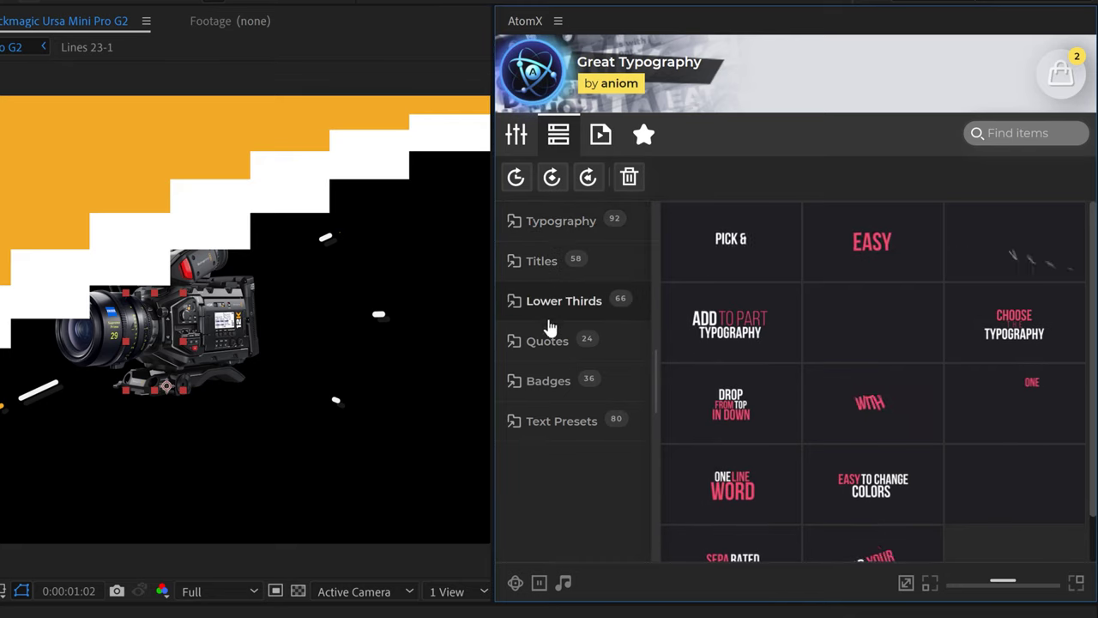
left_click(554, 383)
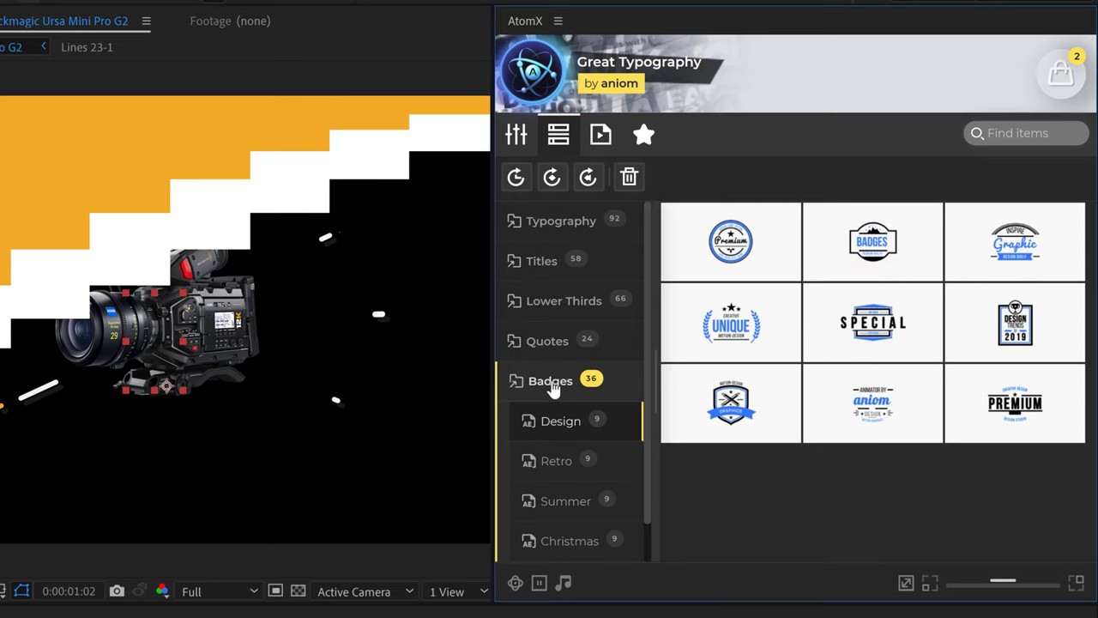
left_click(556, 461)
Add the Modern 5 quote from the Quotes category to the 12K composition
left_click(550, 340)
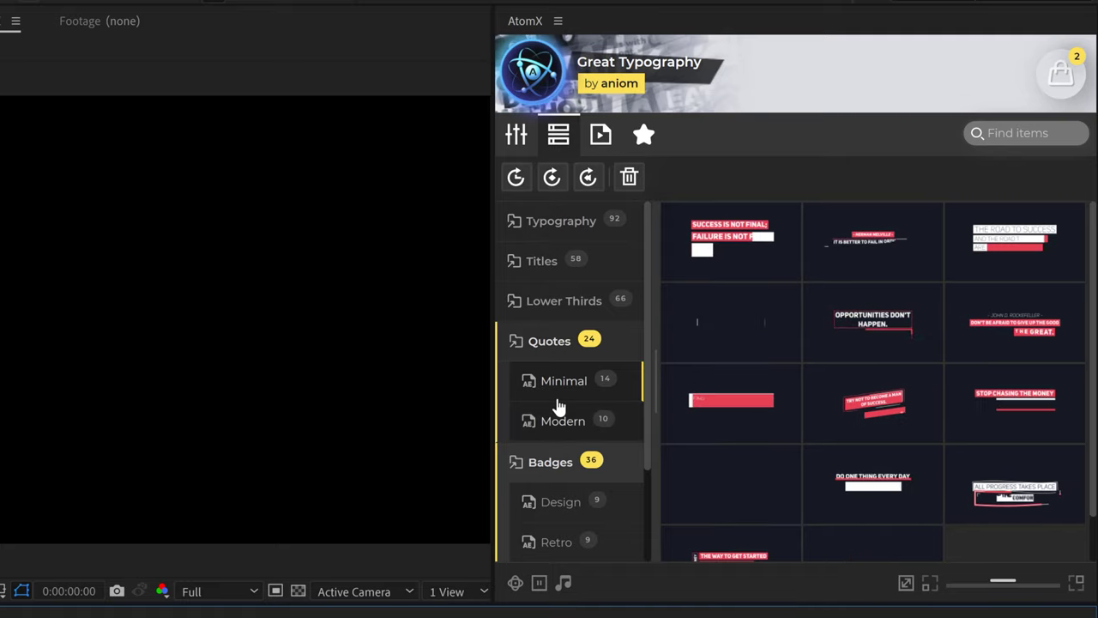
left_click(552, 428)
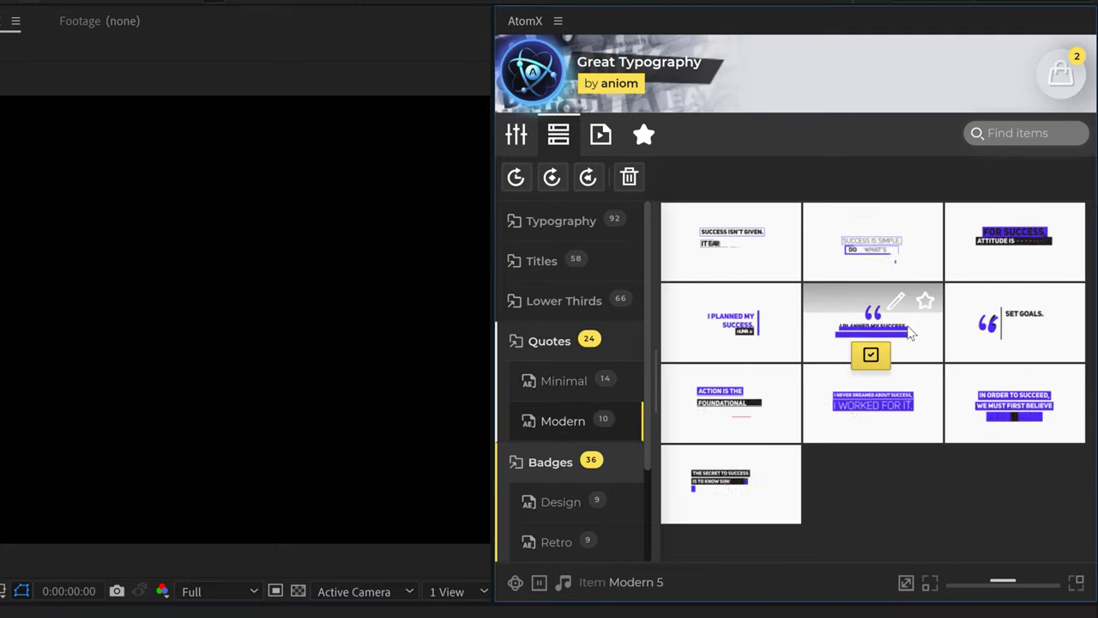
left_click(871, 355)
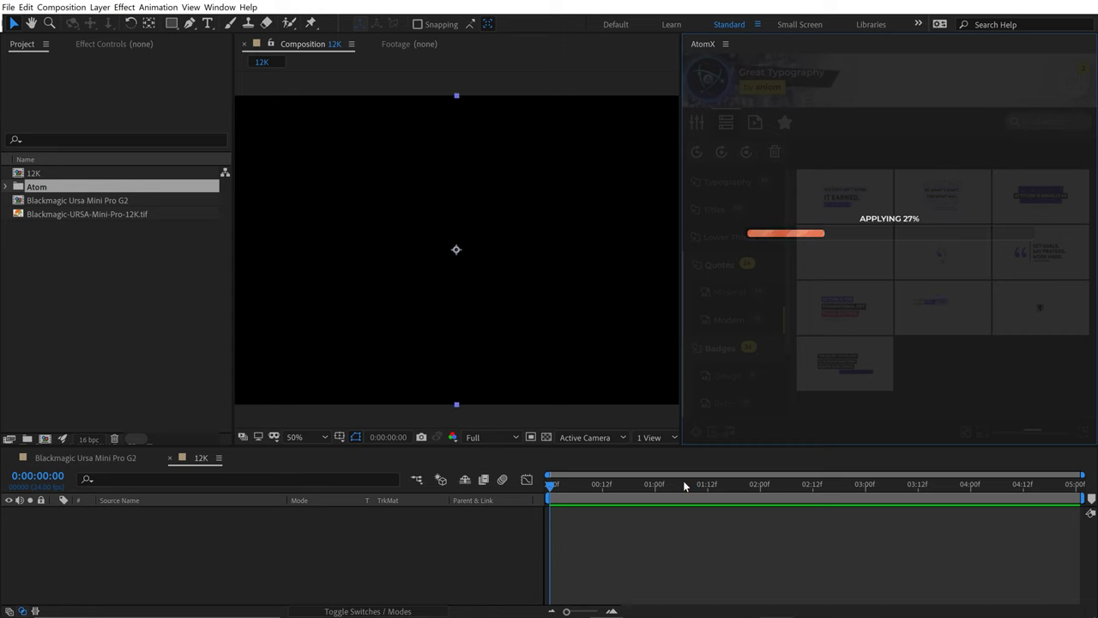
Play back and scrub the Modern 5 quote animation through its IN and OUT markers
key("space")
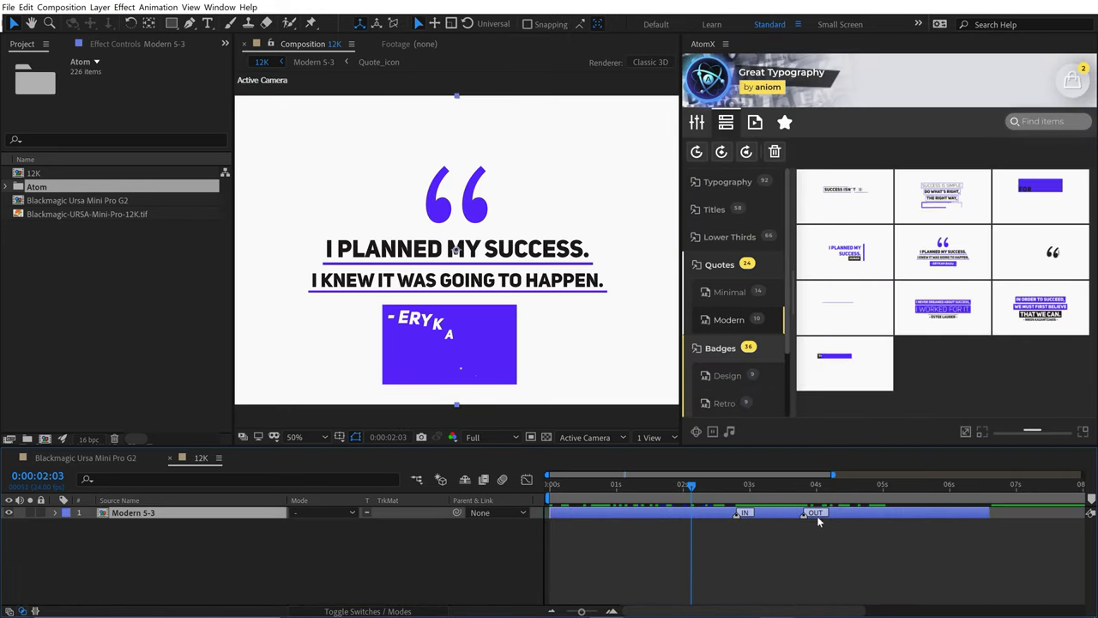
left_click_drag(592, 482, 892, 482)
key("space")
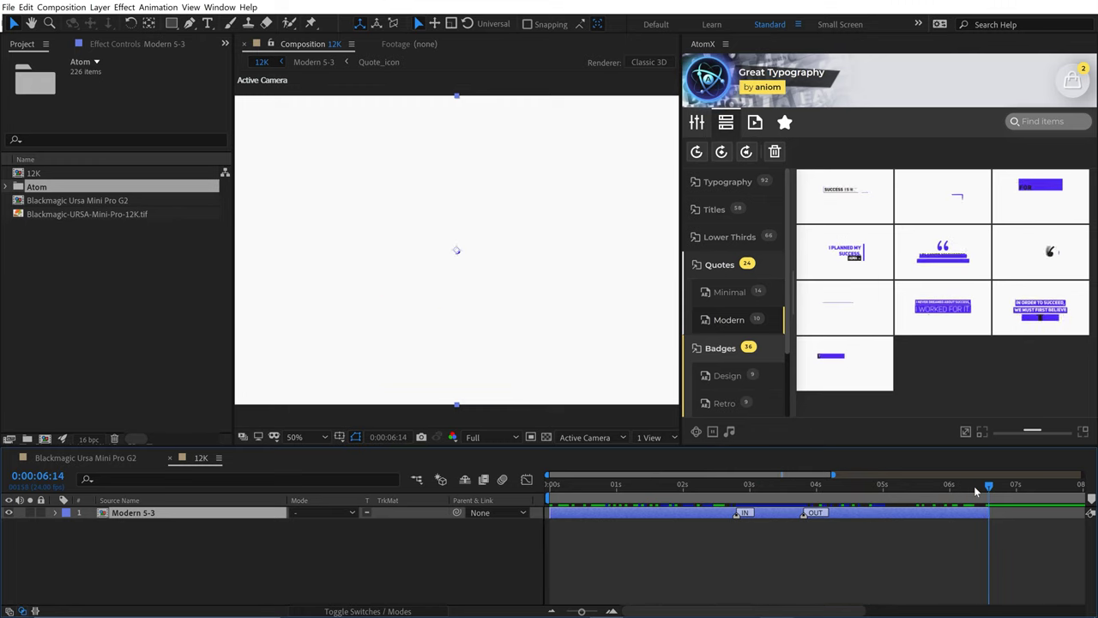
Recolor the quote's purple accents to yellow-orange at 0:00:03:07, and switch off its background to check the transparent version
left_click(794, 506)
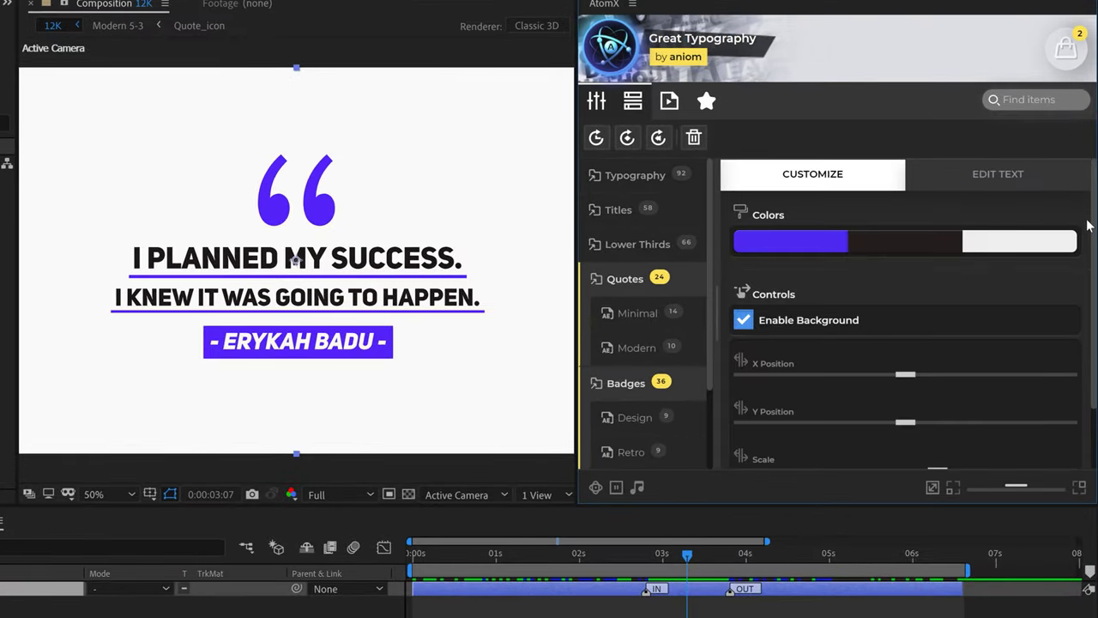
left_click(790, 242)
left_click_drag(917, 365, 923, 281)
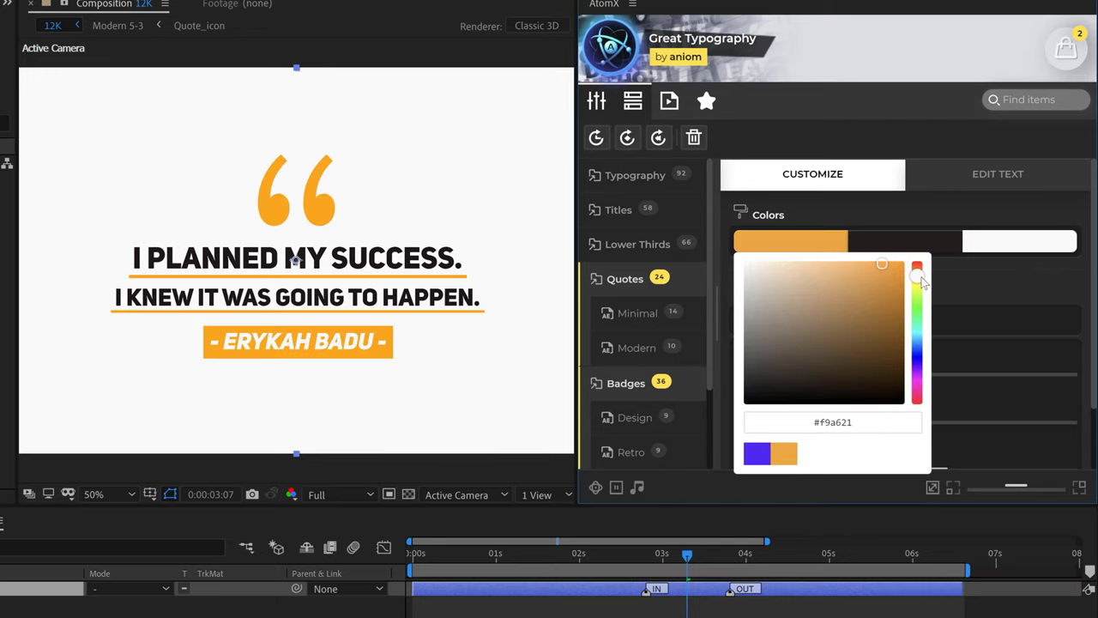
scroll(987, 275, "down", 1)
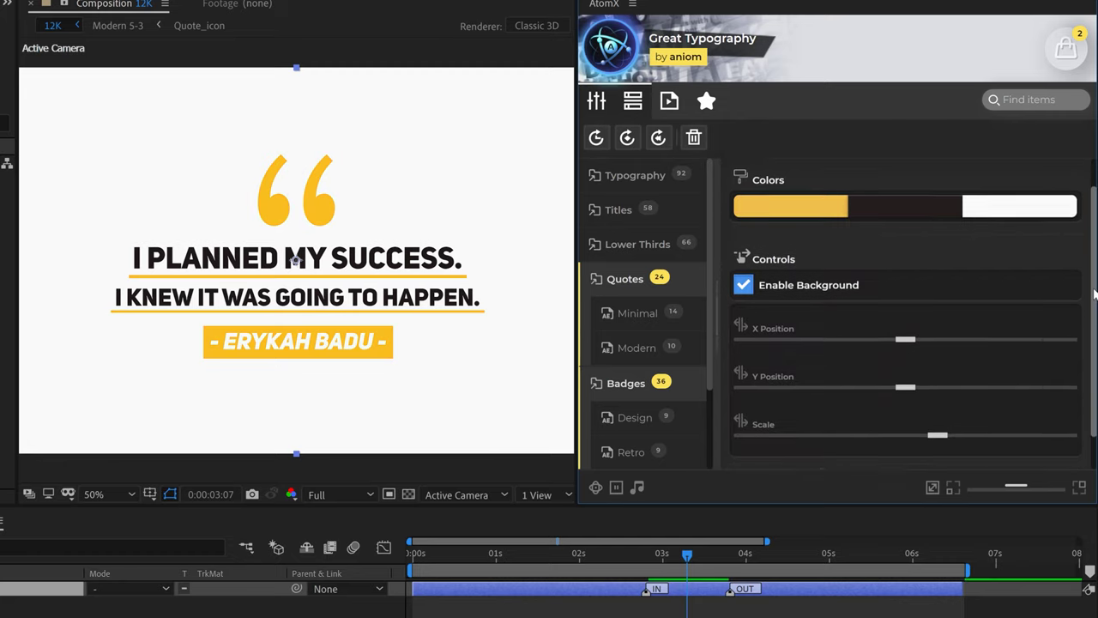
scroll(1036, 262, "up", 1)
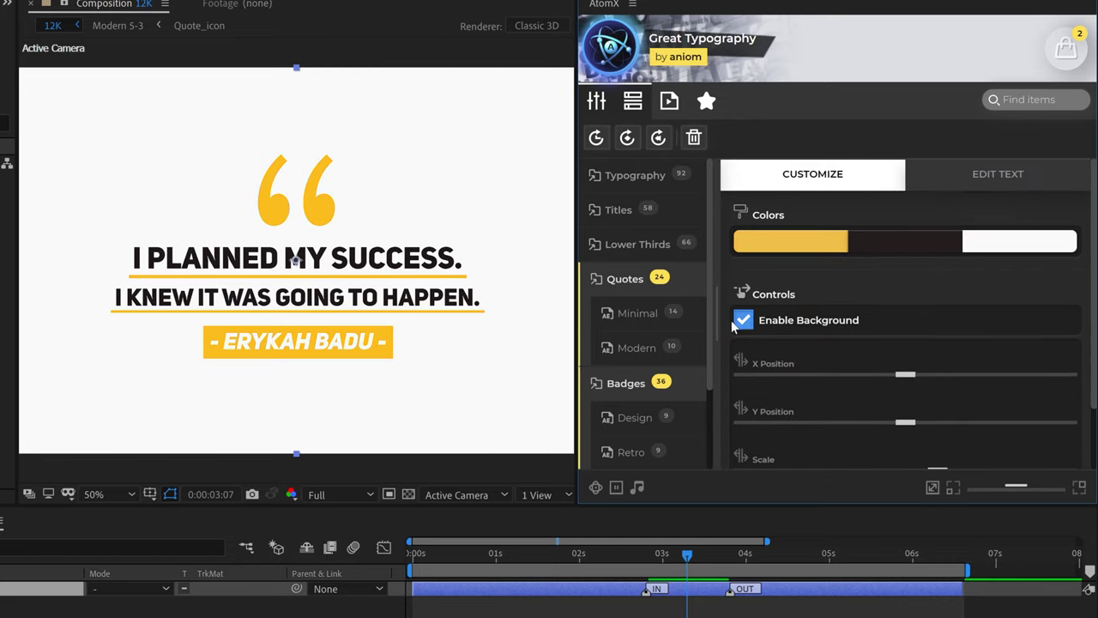
left_click(745, 320)
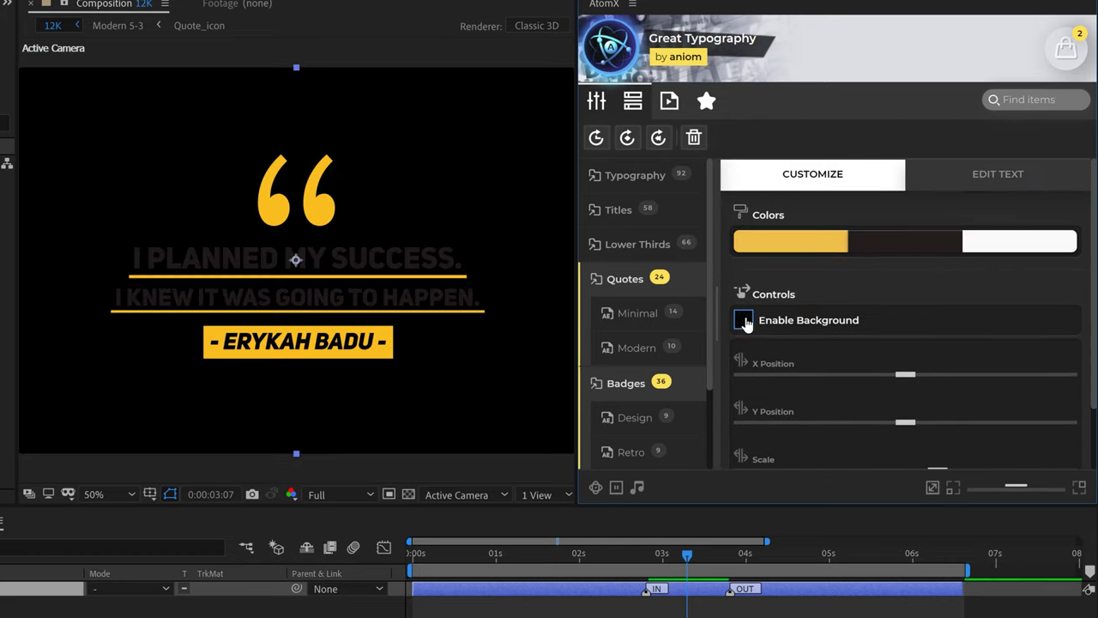
Replace the quote's author line with "- Blackmagic Design -"
left_click(995, 176)
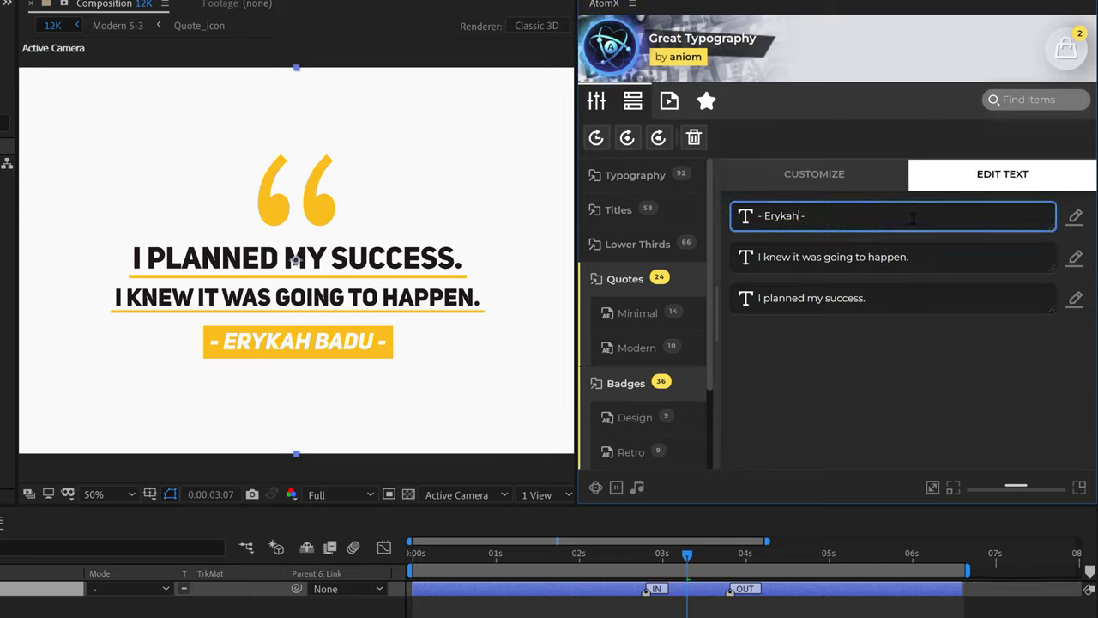
key("BackSpace")
key("BackSpace")
key("BackSpace")
key("BackSpace")
key("BackSpace")
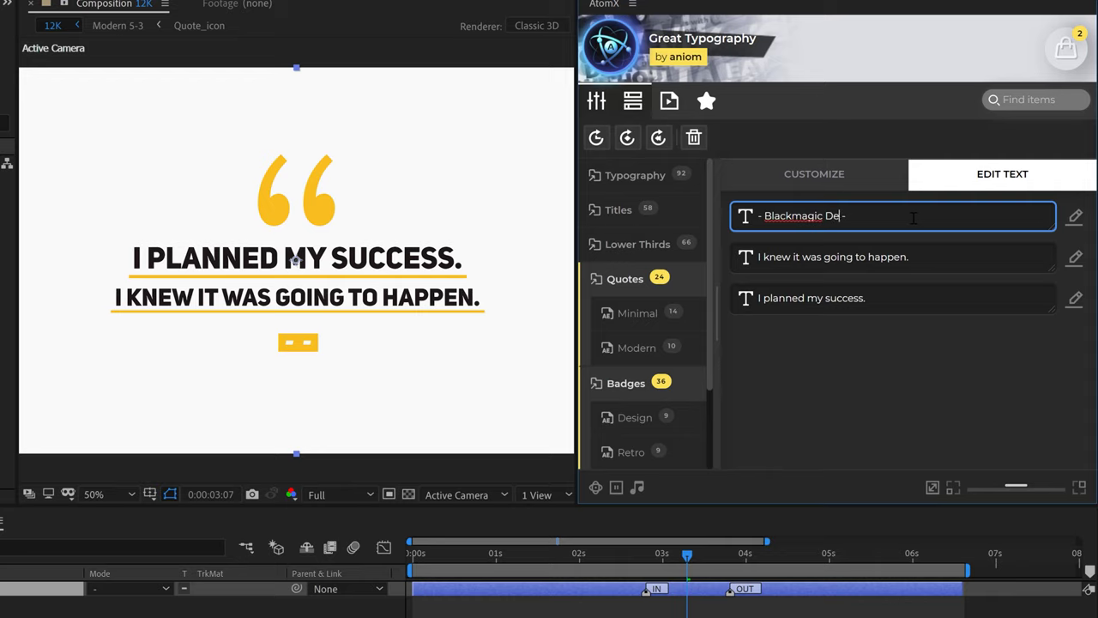
Set the quote's first line to "12k" and its second line to "Suck it, Canon", and play back the animation
left_click(802, 295)
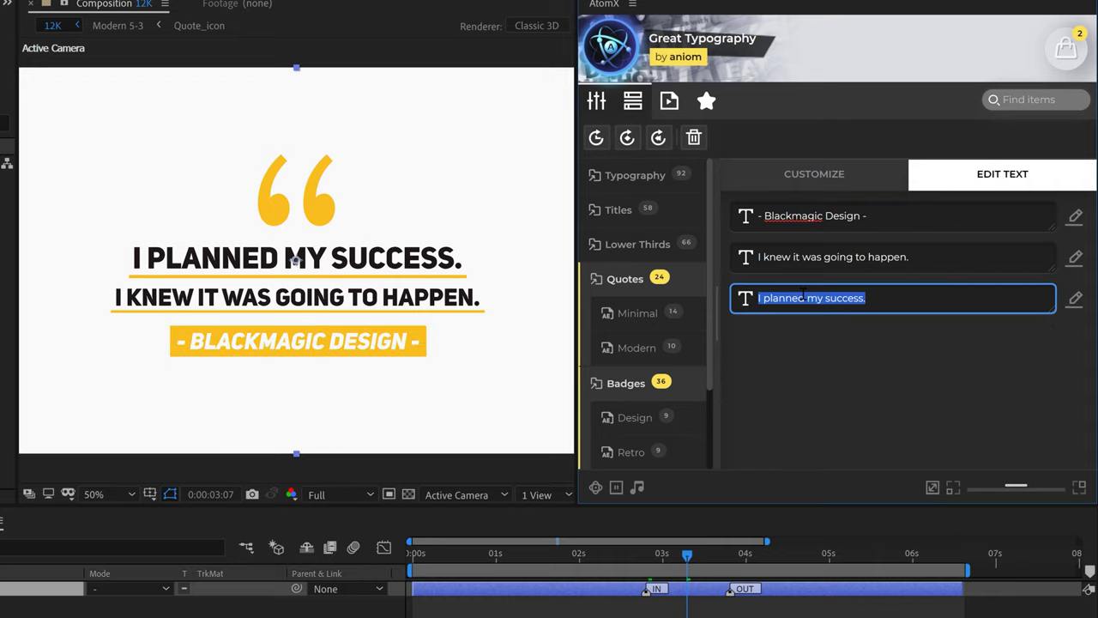
left_click(834, 258)
type("Suck it, Canon")
key("Return")
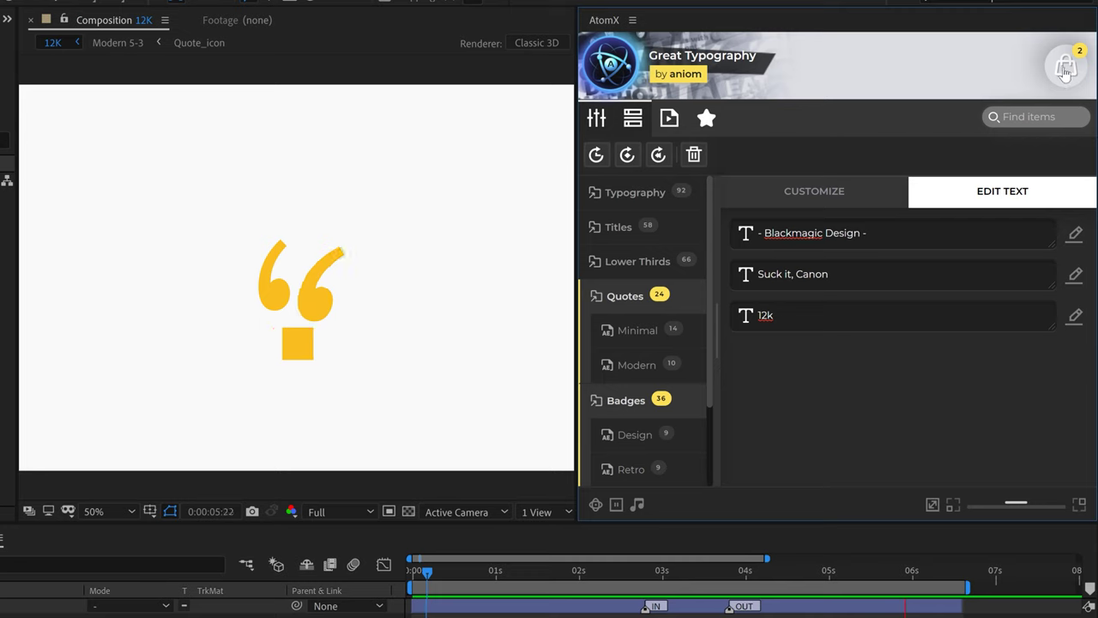
Examine the packages available in the AtomX market, from Stream Overlays Pack through Text Presets Pack
left_click(1065, 62)
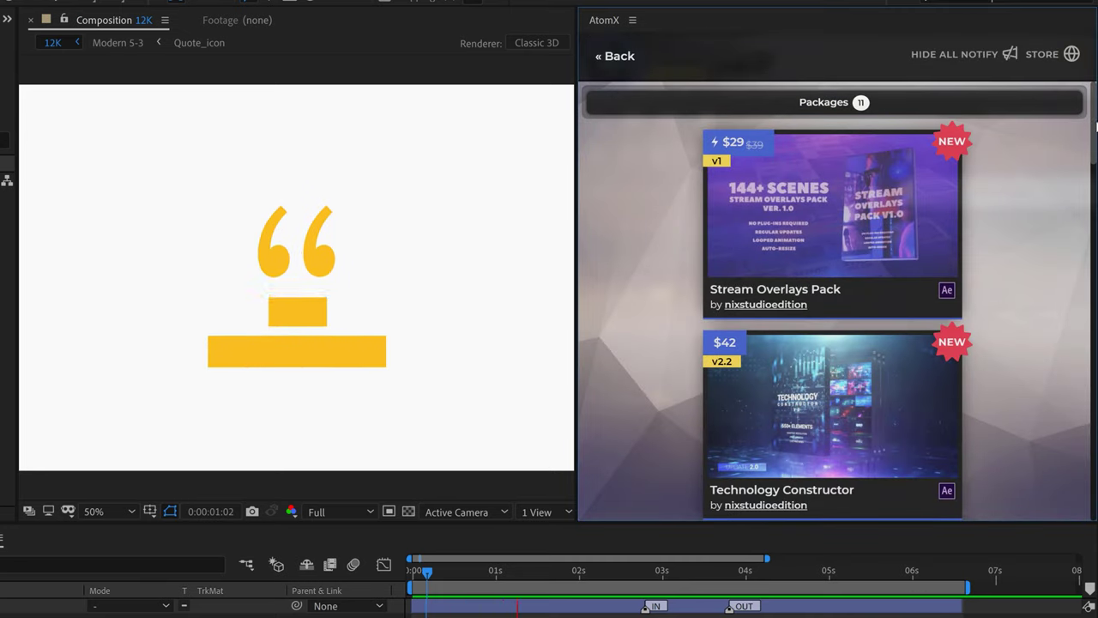
scroll(1050, 258, "down", 5)
scroll(1050, 259, "down", 5)
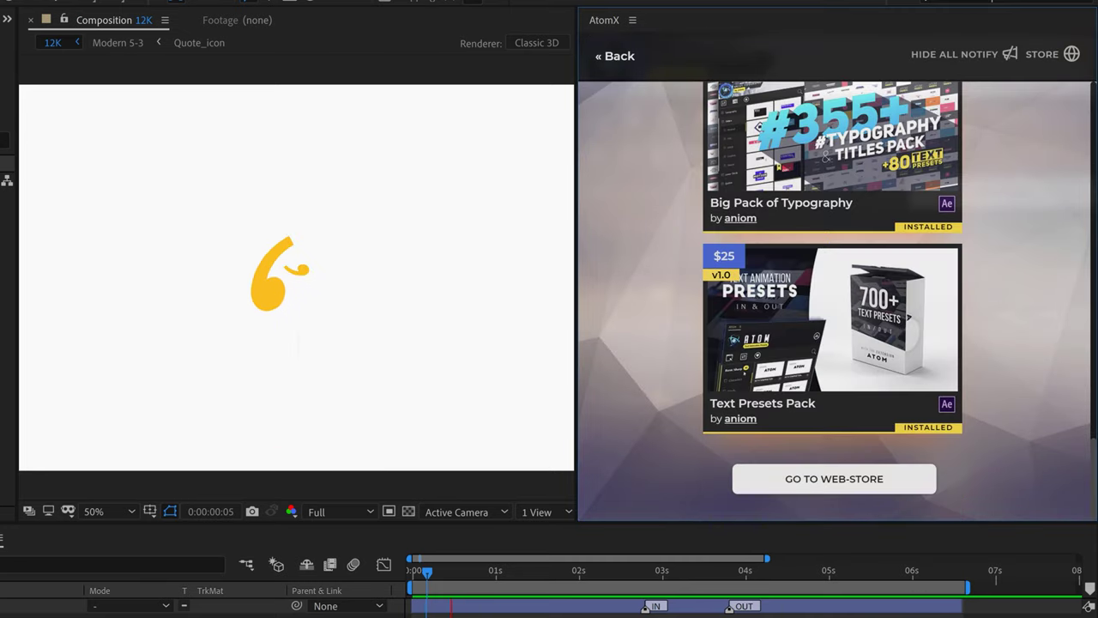
left_click_drag(1094, 450, 1088, 99)
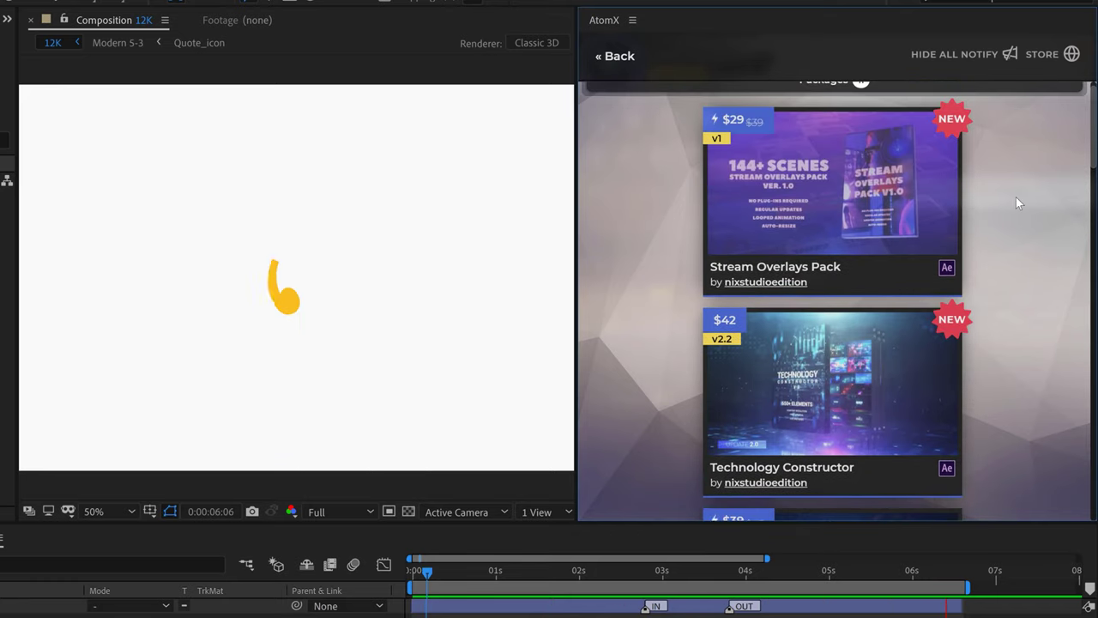